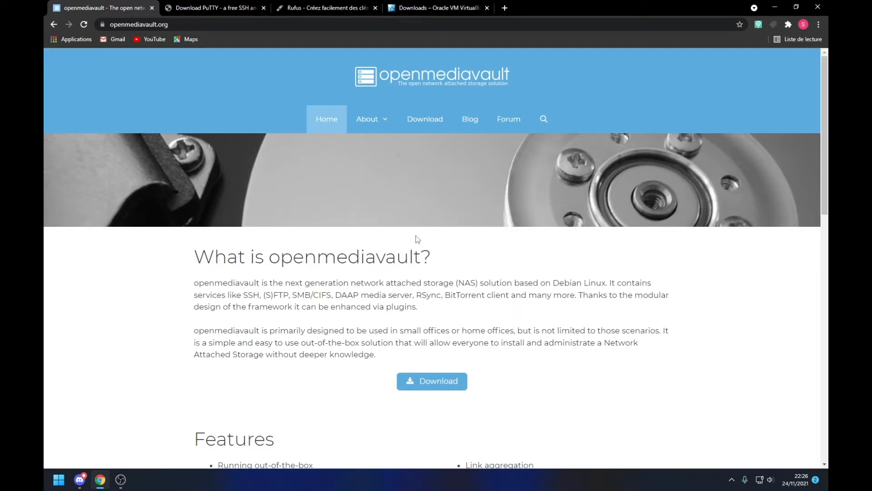
Step: Browse openmediavault.org, view its Download page, then close the openmediavault tab
{"action": "scroll", "coordinate": [335, 126], "scroll_direction": "down", "scroll_amount": 1}
{"action": "scroll", "coordinate": [361, 94], "scroll_direction": "up", "scroll_amount": 1}
{"action": "scroll", "coordinate": [382, 170], "scroll_direction": "down", "scroll_amount": 3}
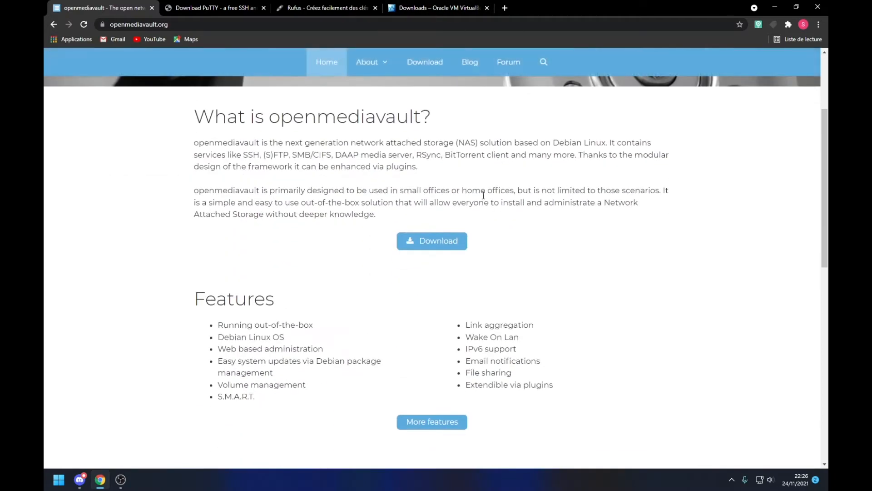
{"action": "left_click", "coordinate": [451, 243]}
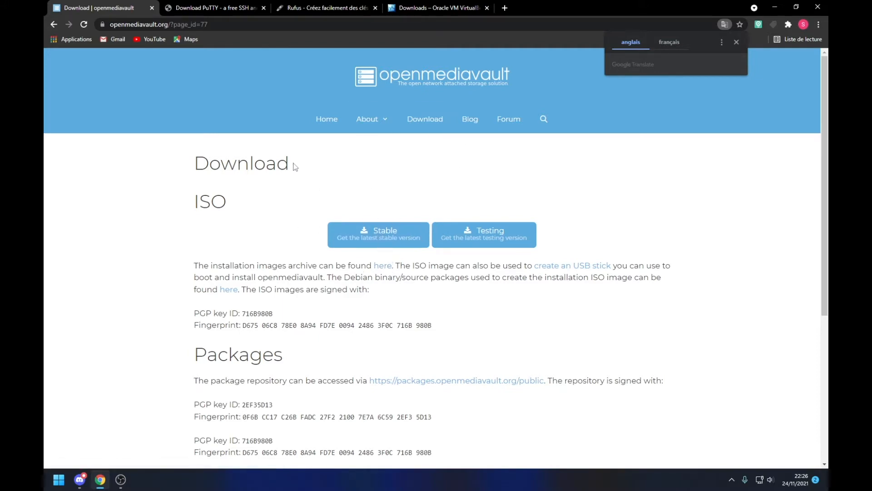
{"action": "left_click", "coordinate": [152, 8]}
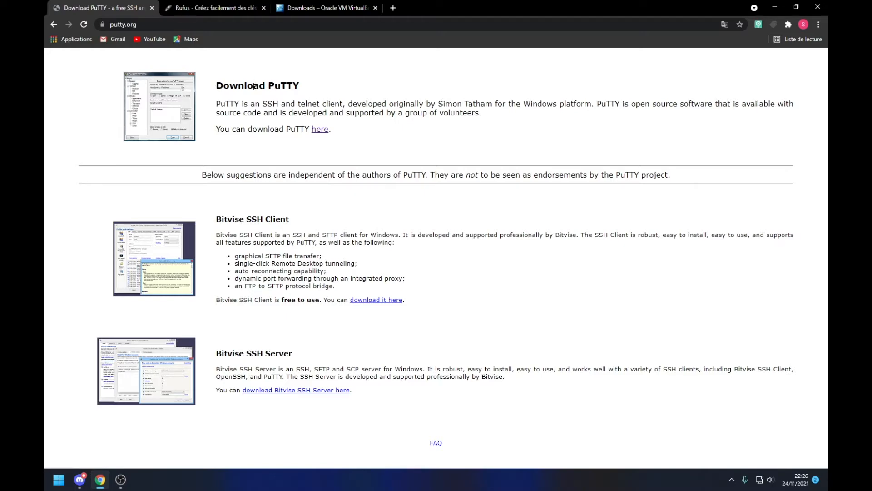
Step: Review the latest PuTTY release page, highlighting the 64-bit x86 MSI installer row
{"action": "left_click", "coordinate": [320, 129]}
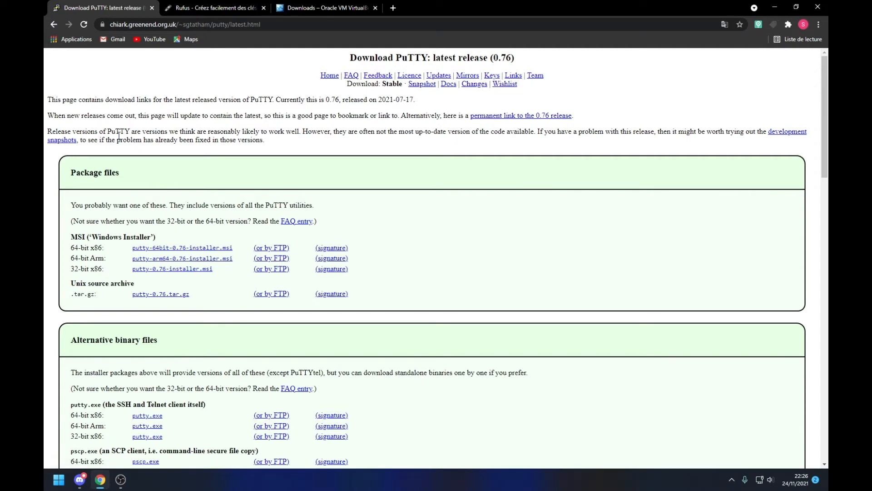
{"action": "scroll", "coordinate": [119, 202], "scroll_direction": "down", "scroll_amount": 1}
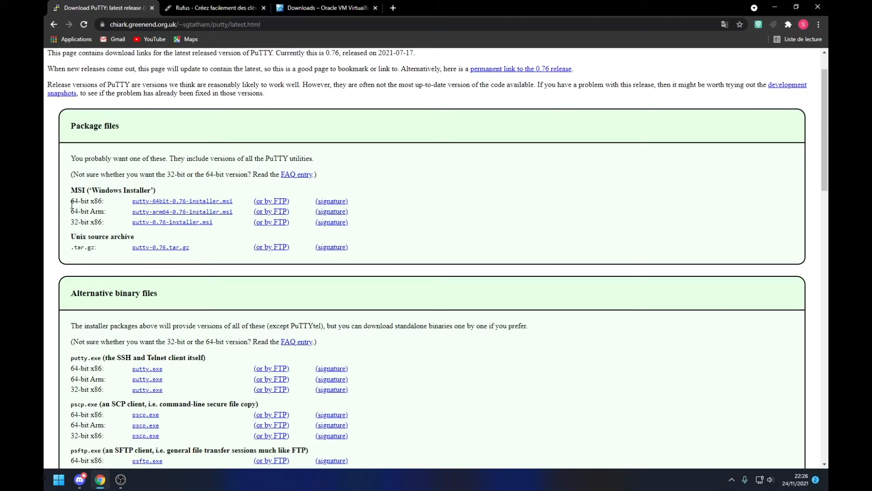
{"action": "left_click_drag", "start_coordinate": [71, 203], "coordinate": [53, 194]}
{"action": "scroll", "coordinate": [46, 199], "scroll_direction": "down", "scroll_amount": 5}
{"action": "scroll", "coordinate": [100, 119], "scroll_direction": "down", "scroll_amount": 2}
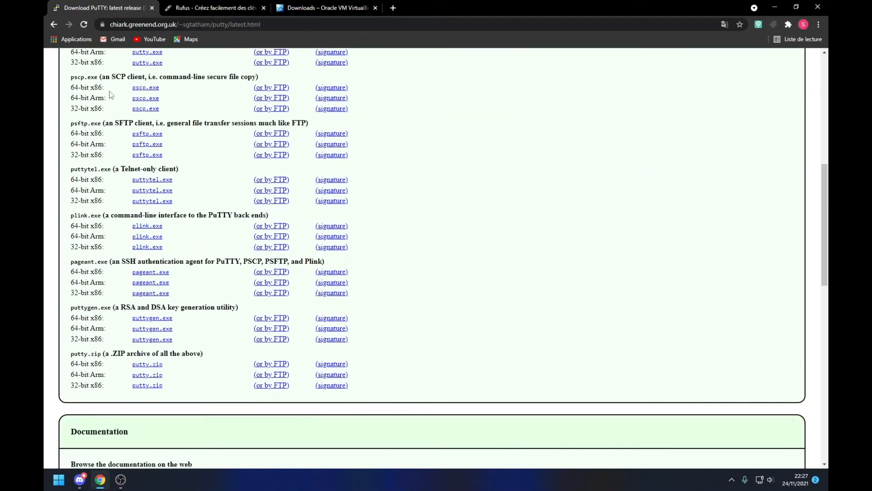
{"action": "scroll", "coordinate": [111, 95], "scroll_direction": "down", "scroll_amount": 3}
{"action": "scroll", "coordinate": [118, 113], "scroll_direction": "up", "scroll_amount": 12}
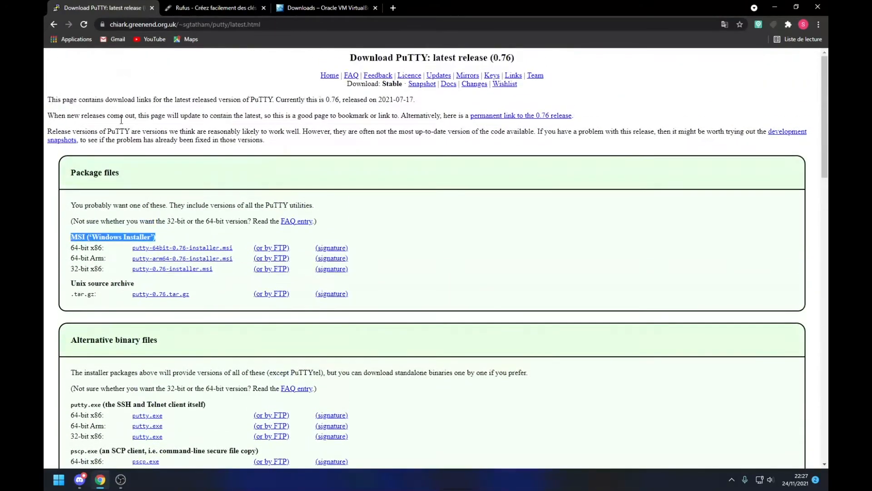
{"action": "left_click", "coordinate": [470, 224]}
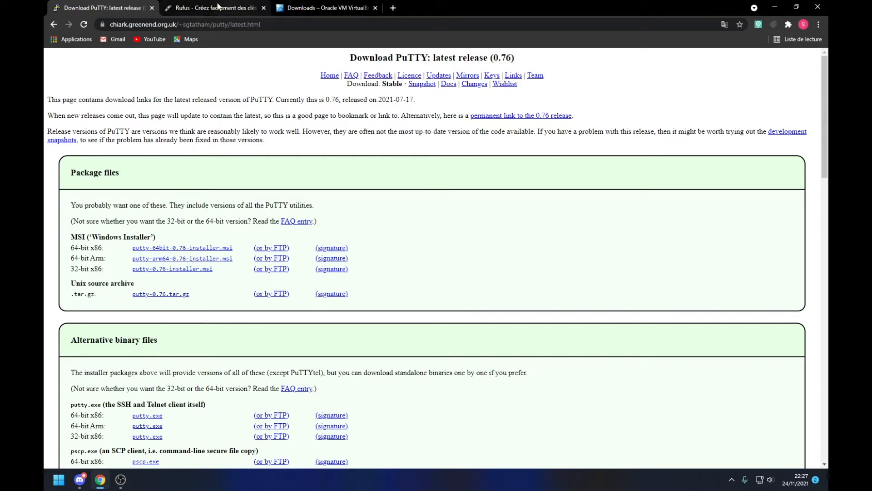
Step: Close the PuTTY tab, scroll through the Rufus page, then close the Rufus tab as well
{"action": "left_click", "coordinate": [157, 8]}
{"action": "left_click", "coordinate": [153, 7]}
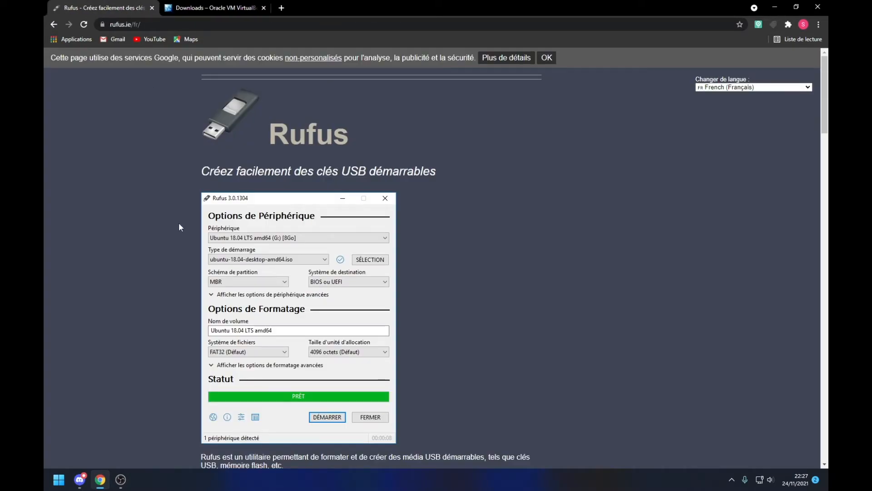
{"action": "scroll", "coordinate": [179, 222], "scroll_direction": "down", "scroll_amount": 3}
{"action": "scroll", "coordinate": [273, 154], "scroll_direction": "down", "scroll_amount": 7}
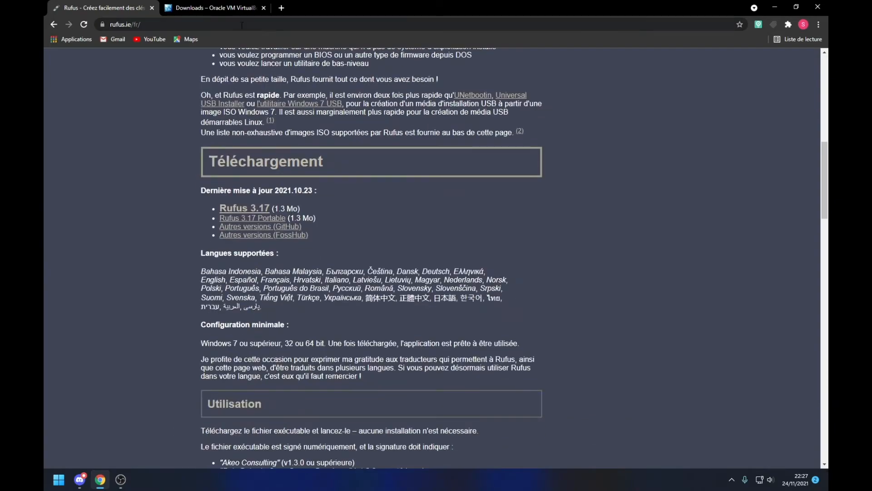
{"action": "scroll", "coordinate": [116, 113], "scroll_direction": "up", "scroll_amount": 10}
{"action": "scroll", "coordinate": [122, 136], "scroll_direction": "down", "scroll_amount": 14}
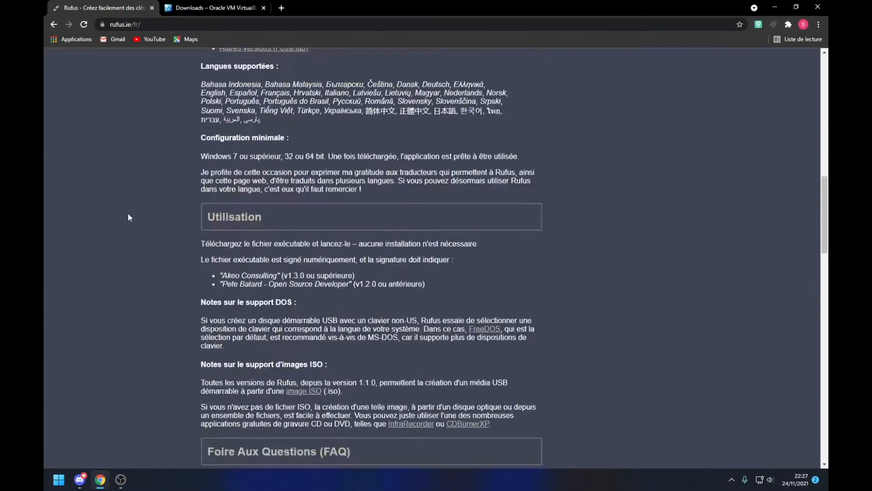
{"action": "scroll", "coordinate": [298, 151], "scroll_direction": "up", "scroll_amount": 4}
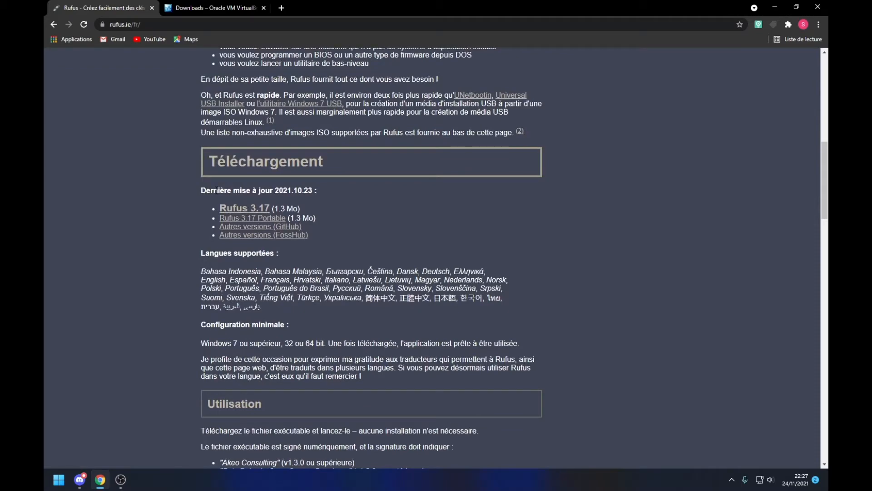
{"action": "key", "text": "ctrl+w"}
{"action": "triple_click", "coordinate": [156, 259]}
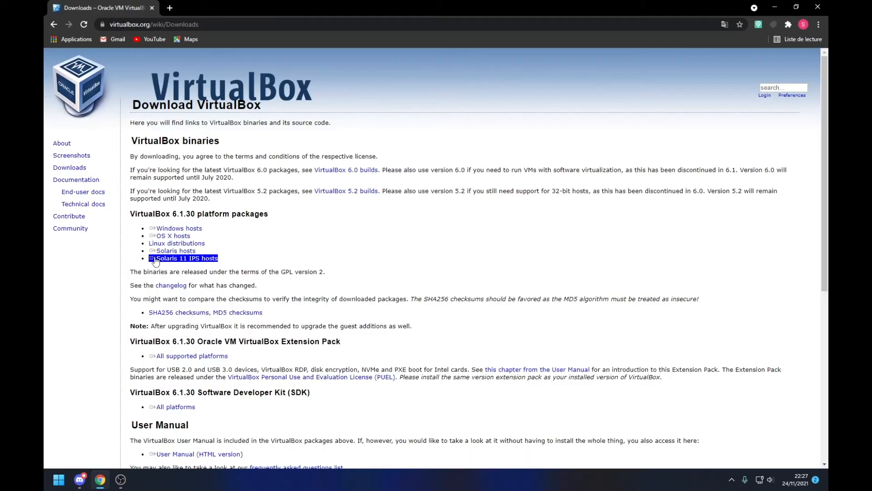
{"action": "left_click", "coordinate": [361, 237]}
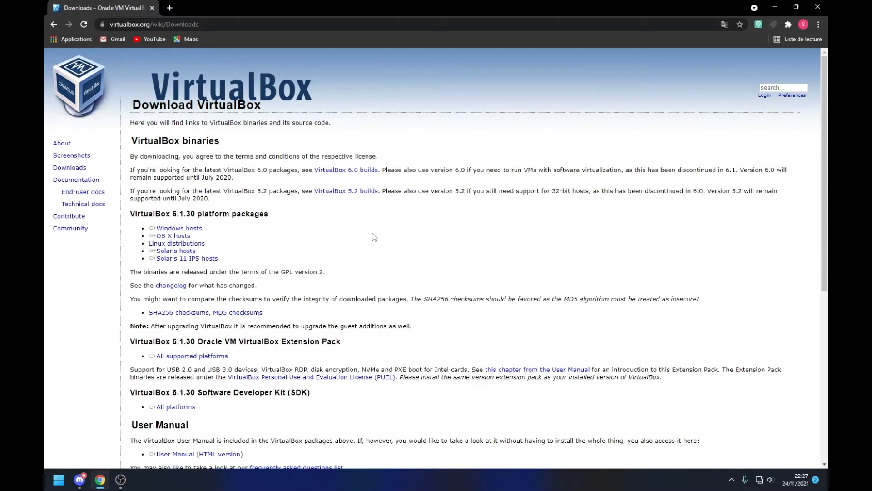
{"action": "left_click_drag", "start_coordinate": [149, 236], "coordinate": [190, 236]}
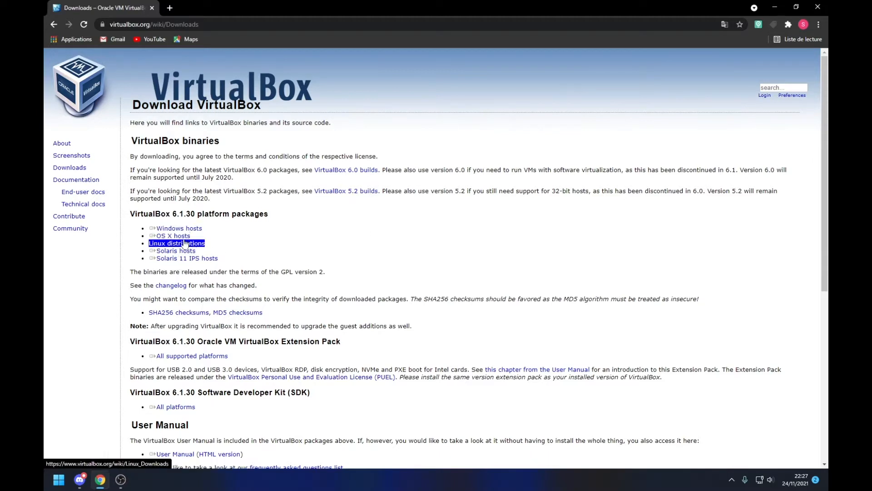
{"action": "left_click_drag", "start_coordinate": [156, 286], "coordinate": [187, 285]}
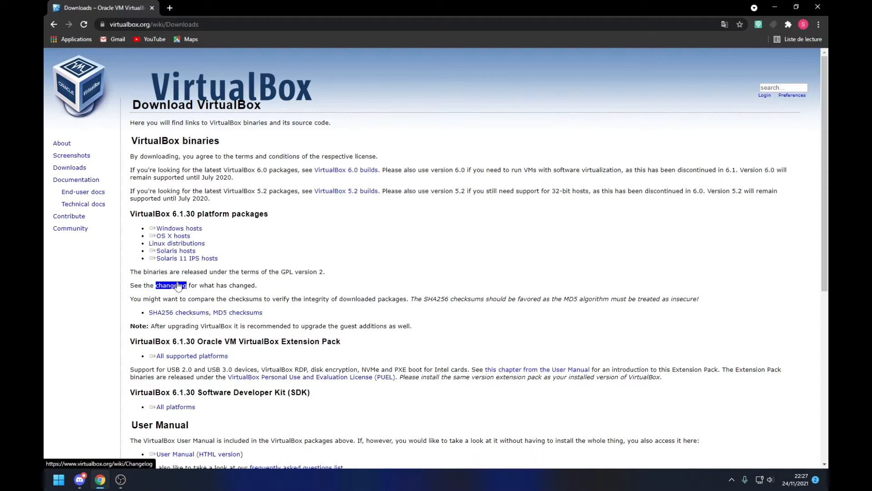
{"action": "double_click", "coordinate": [145, 394]}
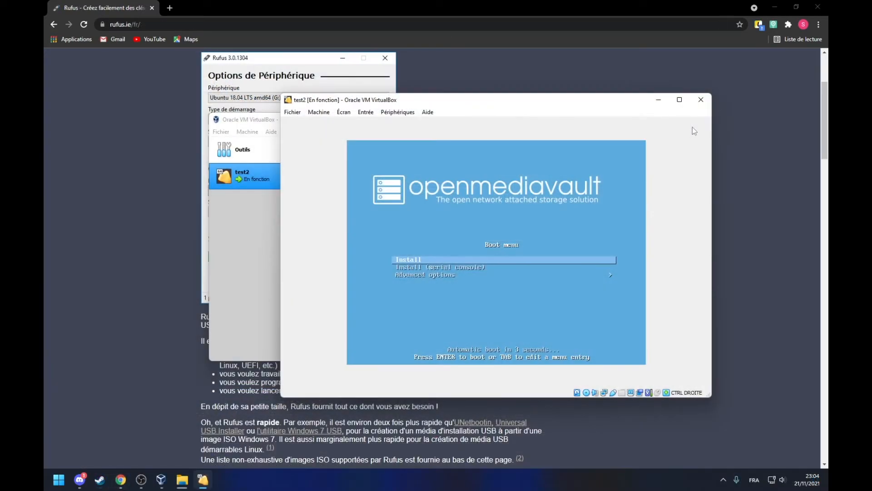
Step: Reposition the VM window and choose French language, France location and Français keyboard
{"action": "left_click_drag", "start_coordinate": [597, 100], "coordinate": [523, 87]}
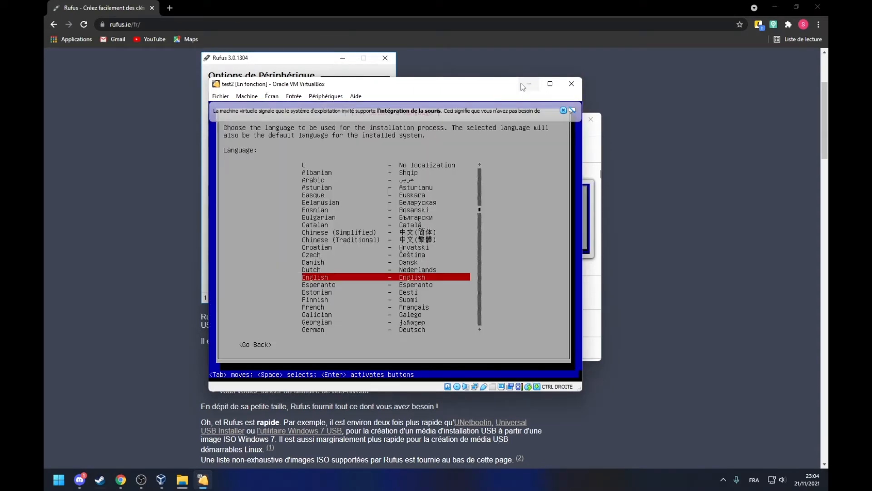
{"action": "left_click_drag", "start_coordinate": [584, 392], "coordinate": [656, 442]}
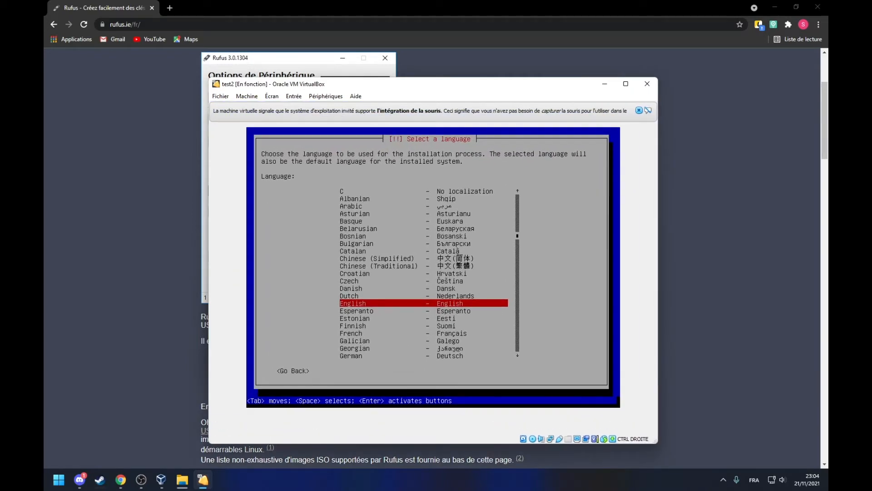
{"action": "key", "text": "Down"}
{"action": "key", "text": "Down"}
{"action": "key", "text": "Down"}
{"action": "key", "text": "Down"}
{"action": "key", "text": "Return"}
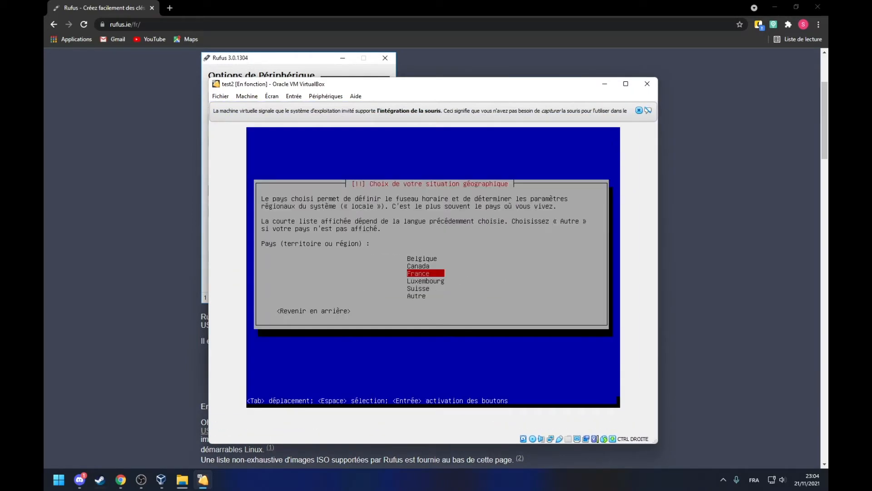
{"action": "key", "text": "Return"}
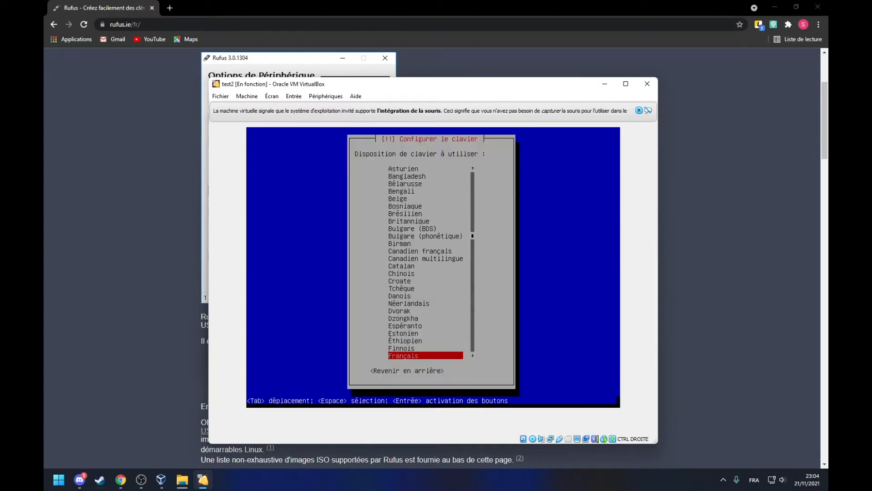
{"action": "key", "text": "Return"}
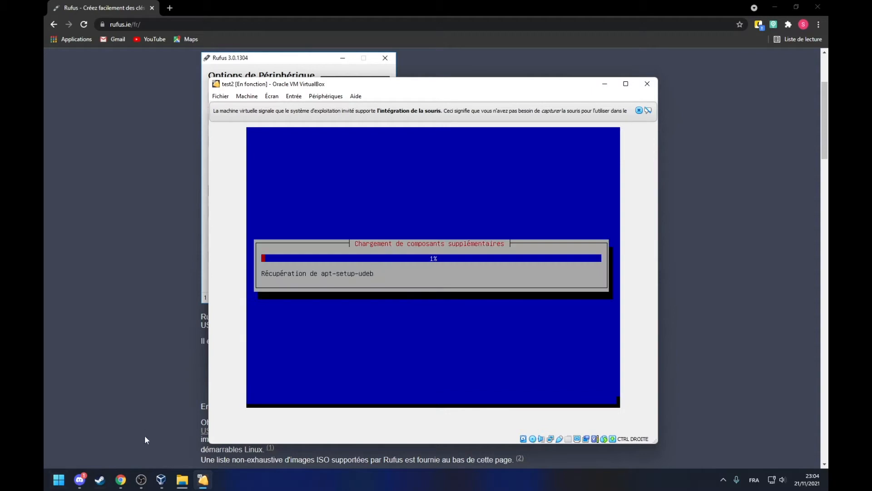
{"action": "left_click", "coordinate": [145, 483]}
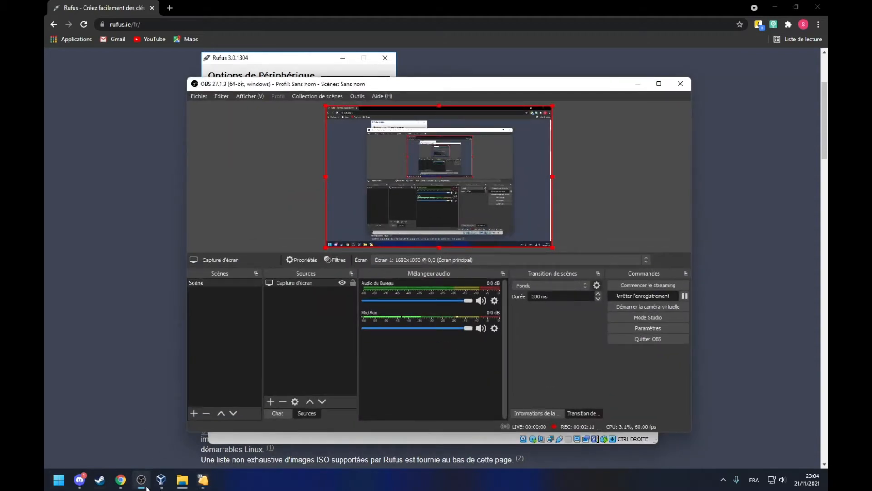
Step: Minimise the OBS Studio window from its taskbar icon
{"action": "left_click", "coordinate": [143, 482]}
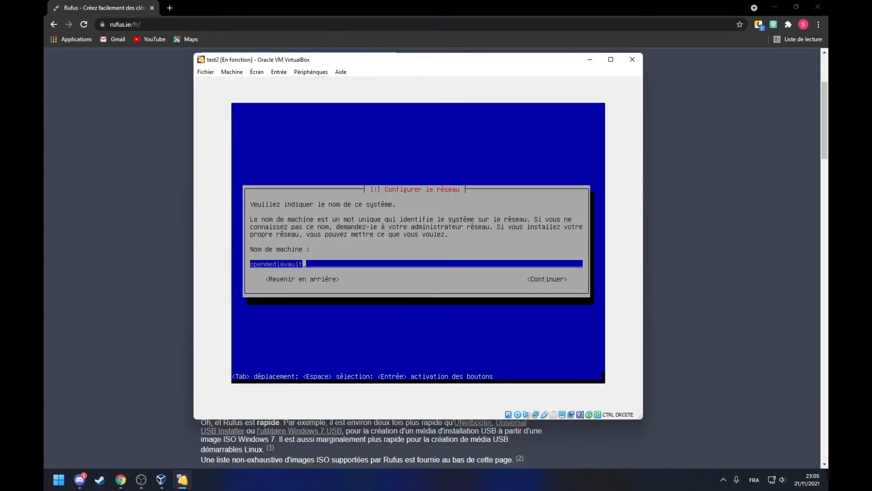
Step: Append 'dubled' to make the hostname openmediavaultdubled, and accept the 'local' domain
{"action": "key", "text": "Tab"}
{"action": "key", "text": "Tab"}
{"action": "type", "text": "dubled"}
{"action": "key", "text": "Tab"}
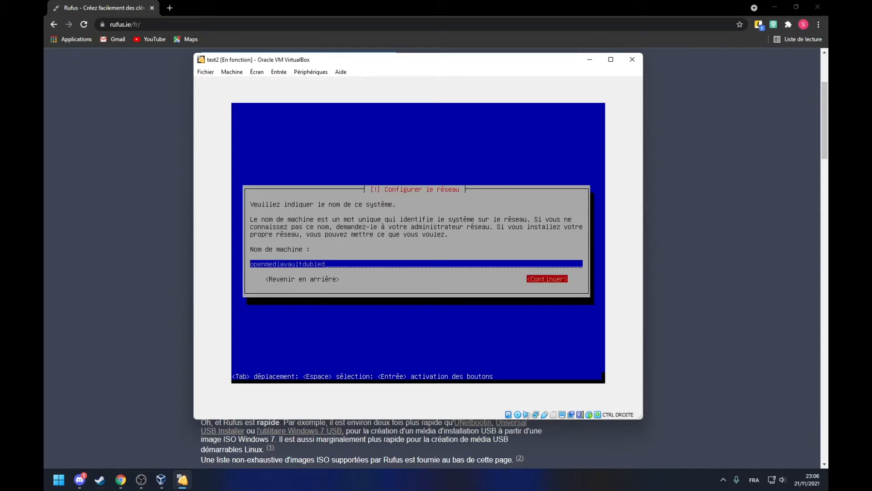
{"action": "key", "text": "Return"}
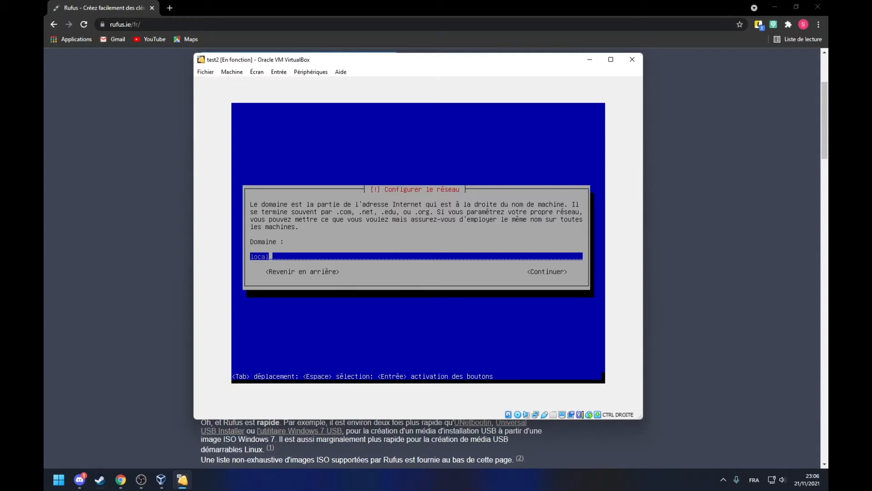
{"action": "key", "text": "Tab"}
{"action": "key", "text": "Return"}
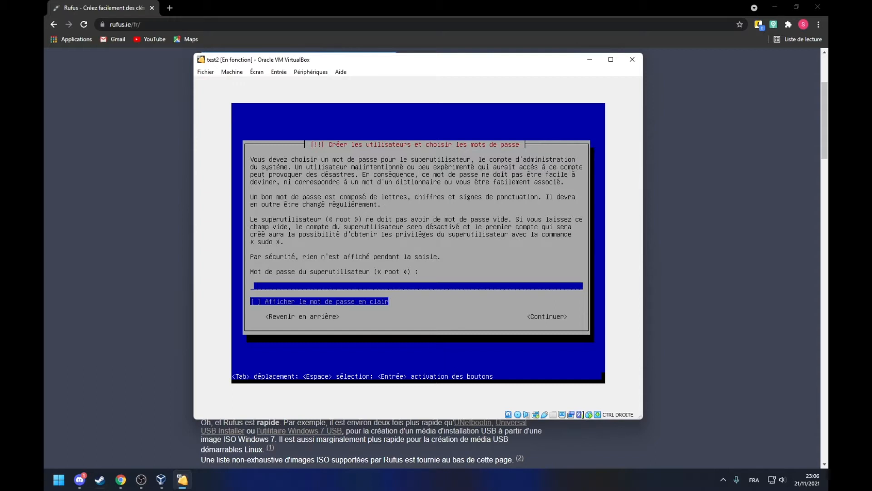
Step: Enter the root password, then retype it in the confirmation field
{"action": "type", "text": "********"}
{"action": "key", "text": "Tab"}
{"action": "key", "text": "Tab"}
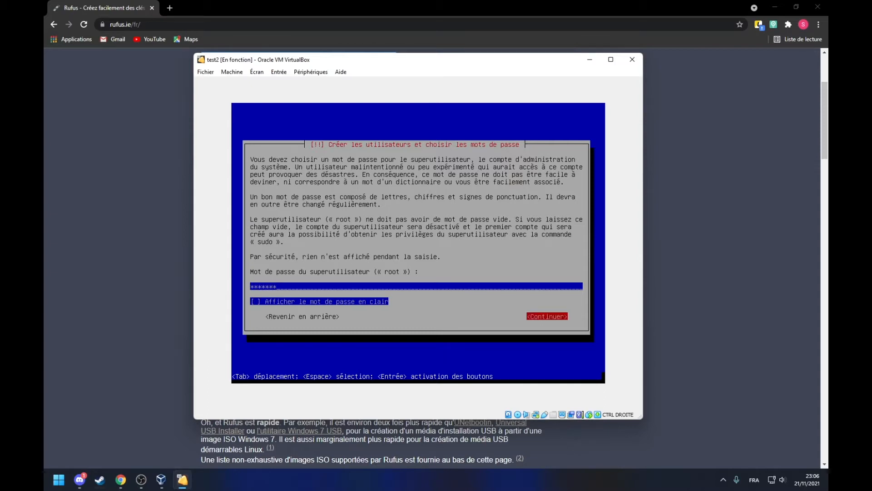
{"action": "key", "text": "Return"}
{"action": "type", "text": "******"}
{"action": "key", "text": "Tab"}
{"action": "key", "text": "Tab"}
{"action": "key", "text": "Return"}
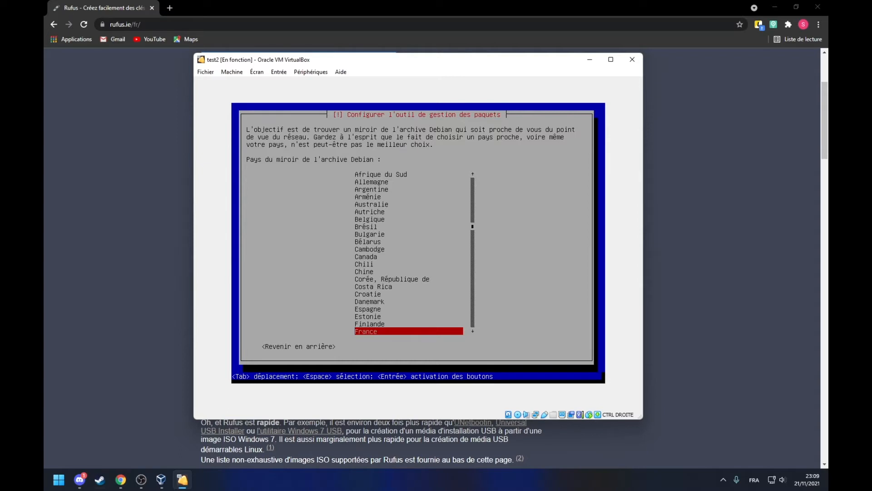
Step: Choose France and the deb.debian.org mirror, leaving the HTTP proxy empty
{"action": "key", "text": "Return"}
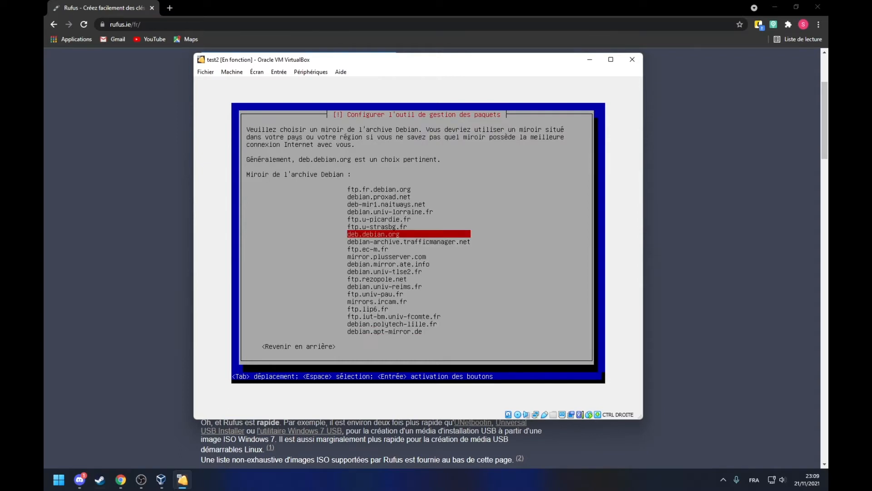
{"action": "key", "text": "Return"}
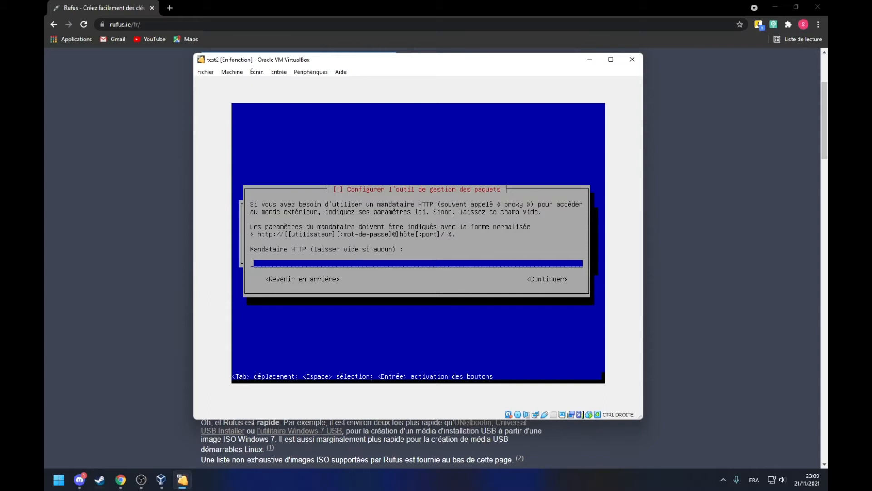
{"action": "key", "text": "Tab"}
{"action": "key", "text": "Return"}
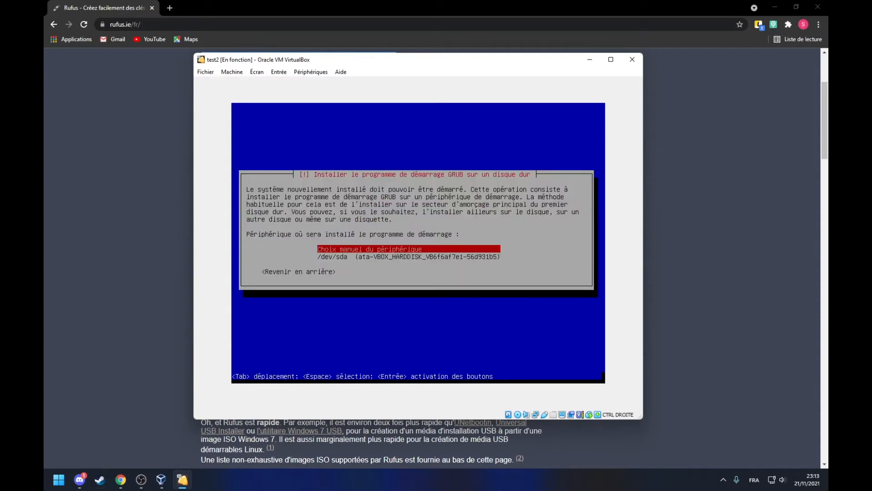
Step: Choose /dev/sda as the GRUB boot loader disk and confirm it
{"action": "key", "text": "Down"}
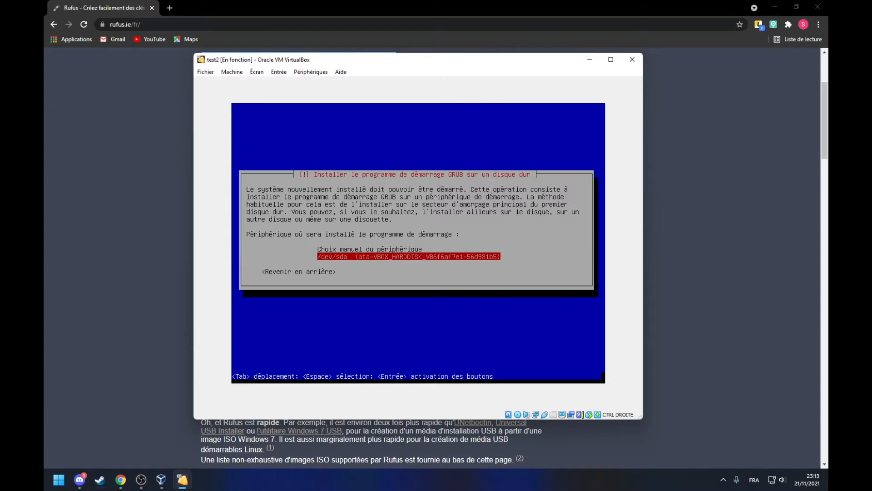
{"action": "key", "text": "Return"}
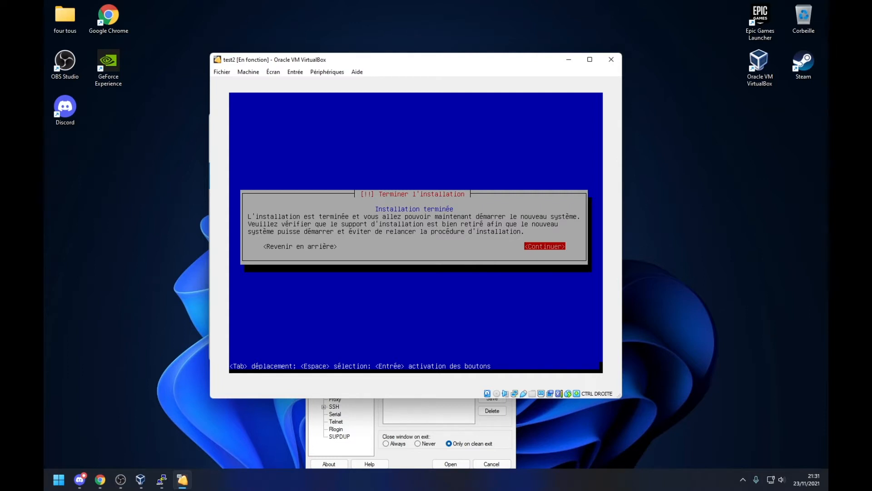
Step: Check the Devices > Optical Drives menu, then confirm the installation-finished dialog to reboot
{"action": "left_click", "coordinate": [327, 72]}
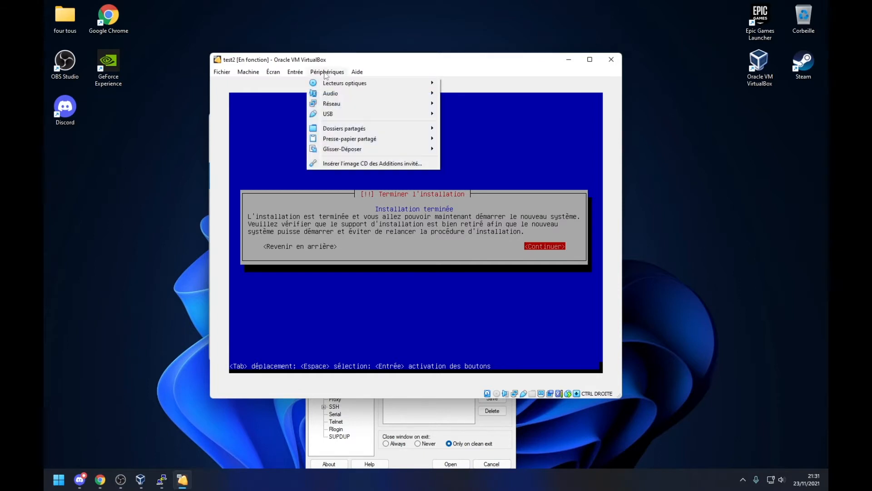
{"action": "mouse_move", "coordinate": [354, 88]}
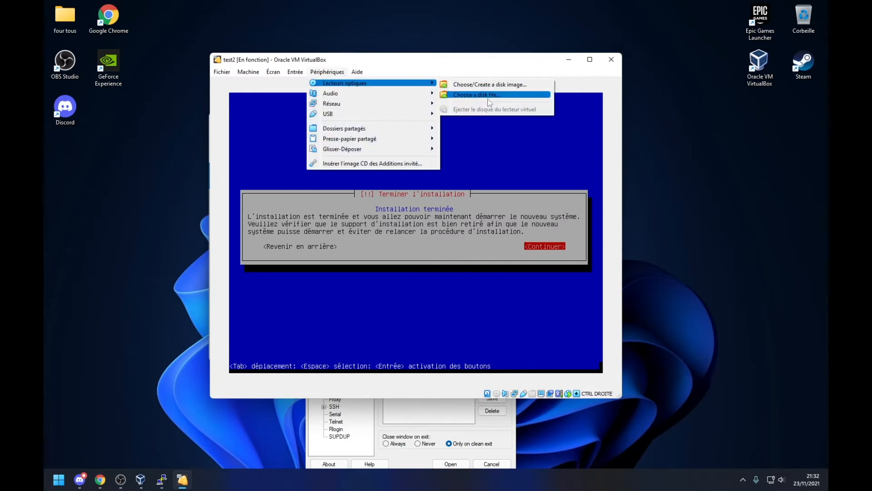
{"action": "left_click", "coordinate": [440, 320]}
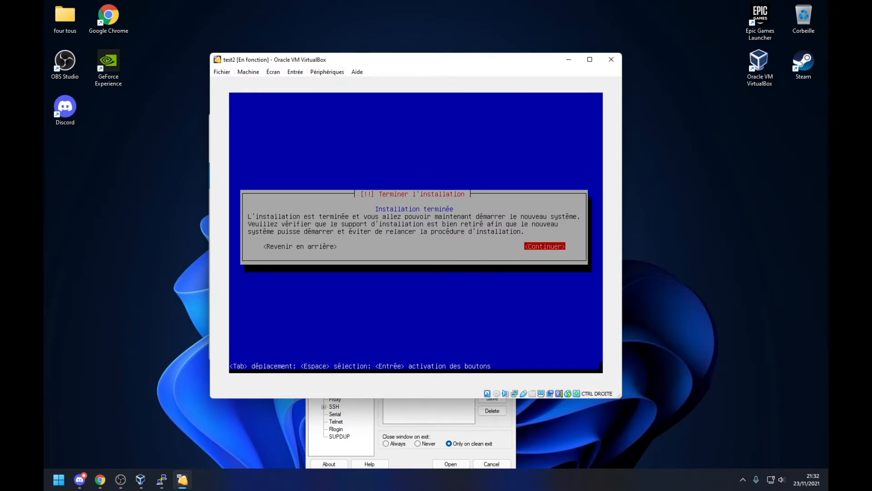
{"action": "key", "text": "Return"}
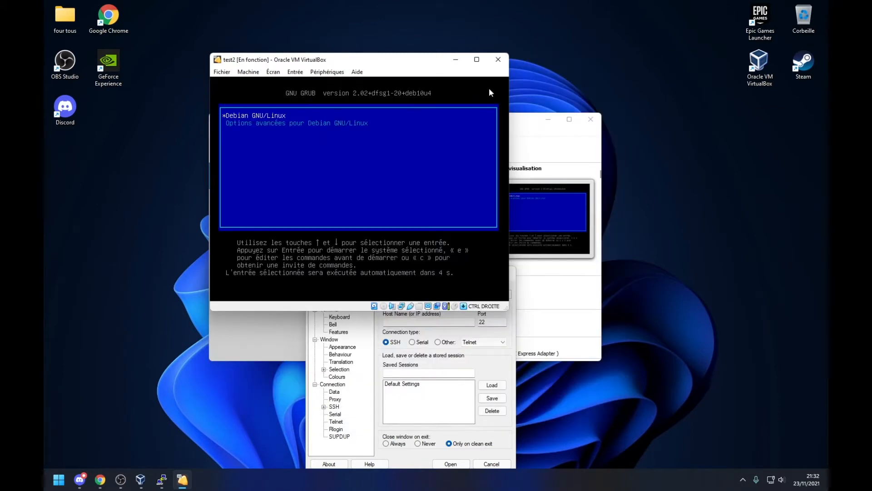
Step: Boot the 'Debian GNU/Linux' GRUB entry right away instead of waiting for the countdown
{"action": "key", "text": "Return"}
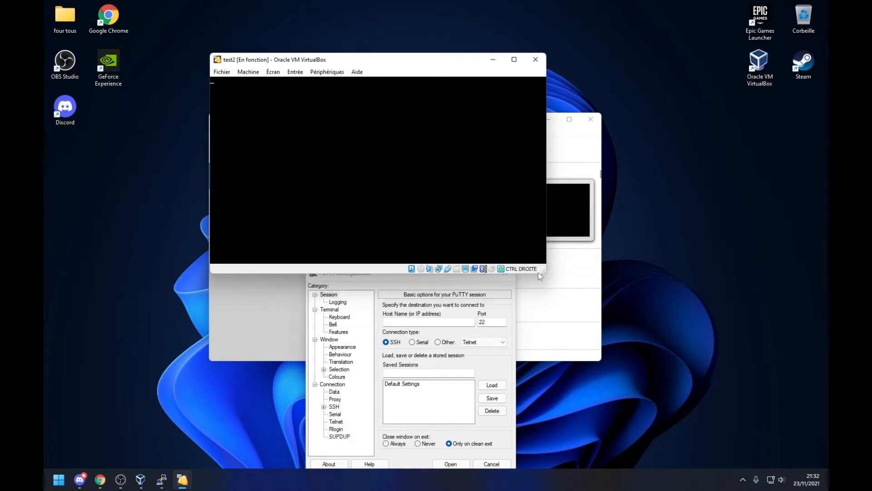
Step: Enlarge the test2 VM window and dismiss the mouse-integration banner while OpenMediaVault boots
{"action": "left_click_drag", "start_coordinate": [544, 271], "coordinate": [587, 333]}
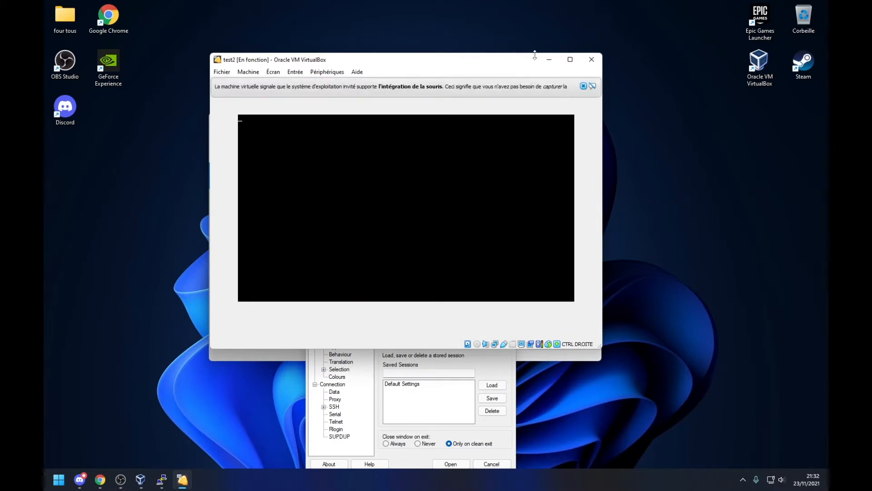
{"action": "left_click", "coordinate": [587, 86]}
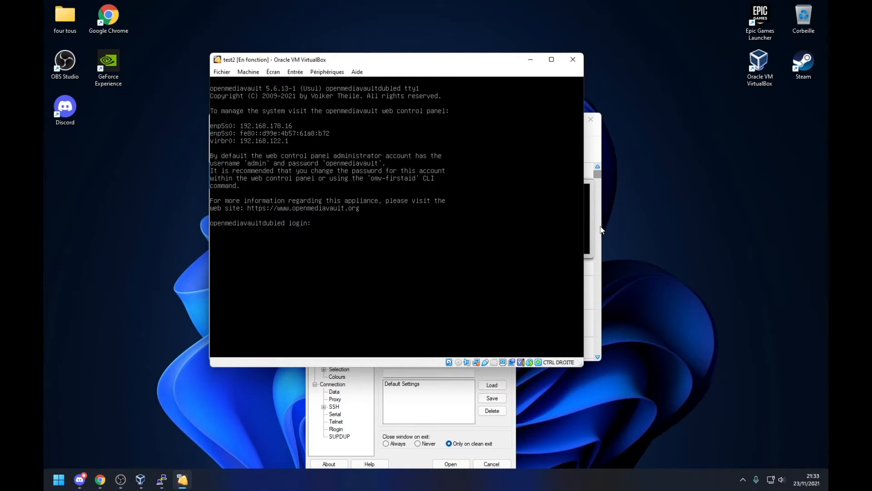
Step: Log in as root, then run 'sudo apt update' followed by 'sudo apt upgrade'
{"action": "type", "text": "ot"}
{"action": "key", "text": "Return"}
{"action": "key", "text": "Return"}
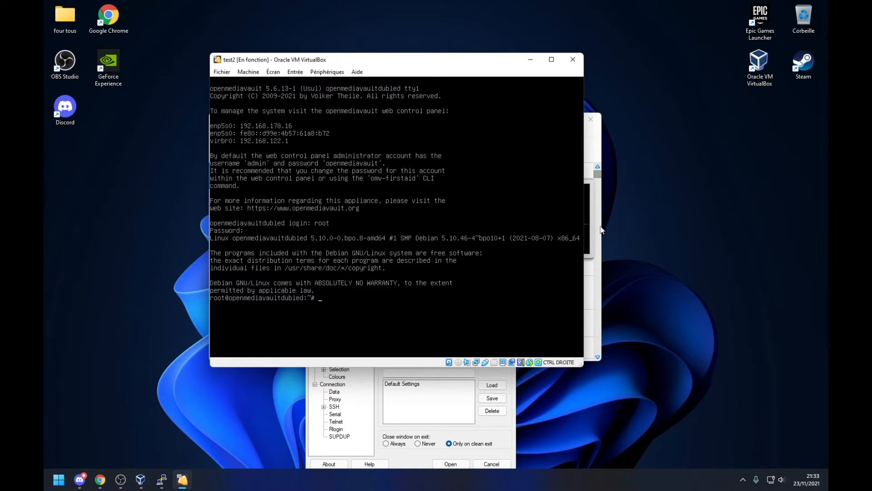
{"action": "type", "text": "sudo apt u^date"}
{"action": "key", "text": "BackSpace"}
{"action": "key", "text": "BackSpace"}
{"action": "key", "text": "BackSpace"}
{"action": "type", "text": "date"}
{"action": "key", "text": "Return"}
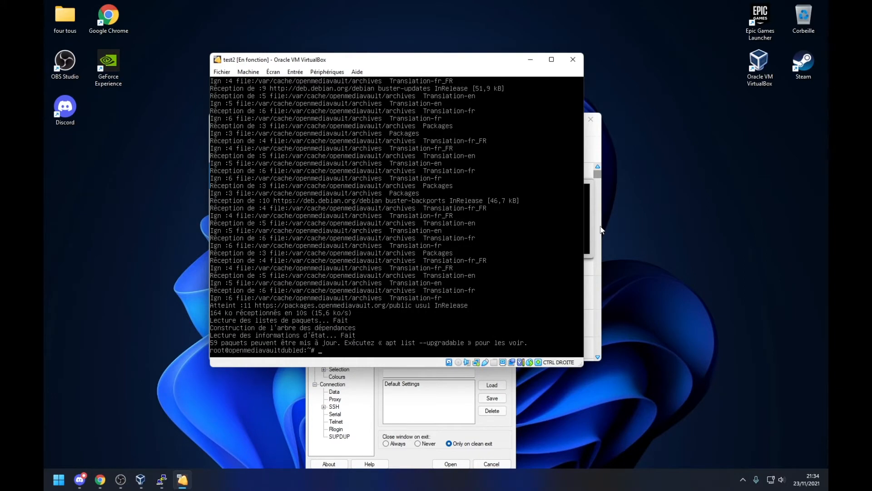
{"action": "type", "text": "sudo apt upgrade"}
{"action": "key", "text": "Return"}
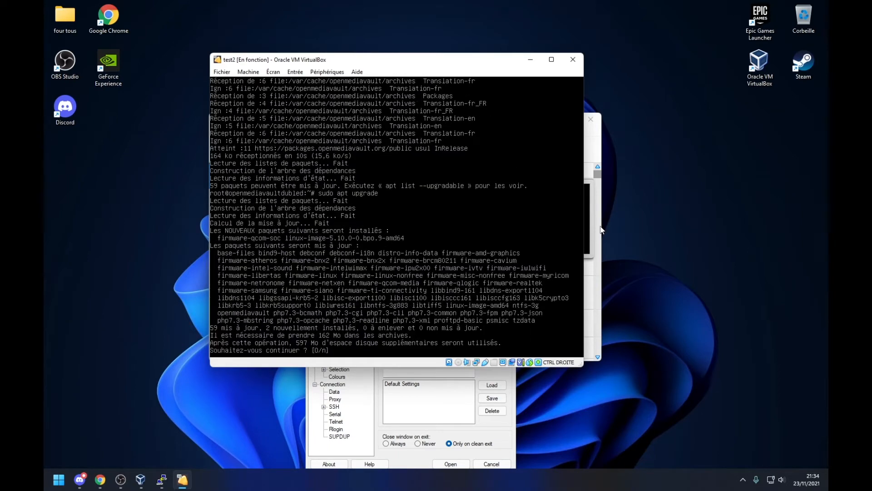
Step: Answer 'o' to approve the upgrade and enlarge the VM window while apt finishes
{"action": "type", "text": "o"}
{"action": "key", "text": "Return"}
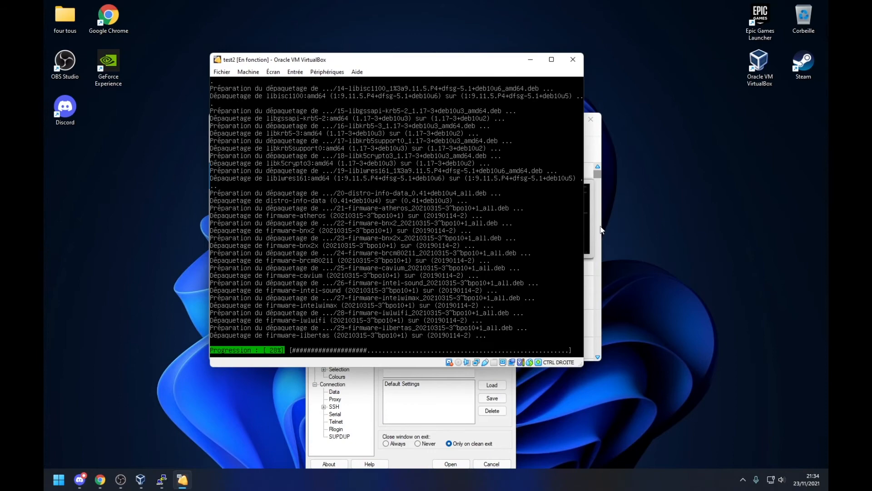
{"action": "left_click_drag", "start_coordinate": [583, 366], "coordinate": [630, 395]}
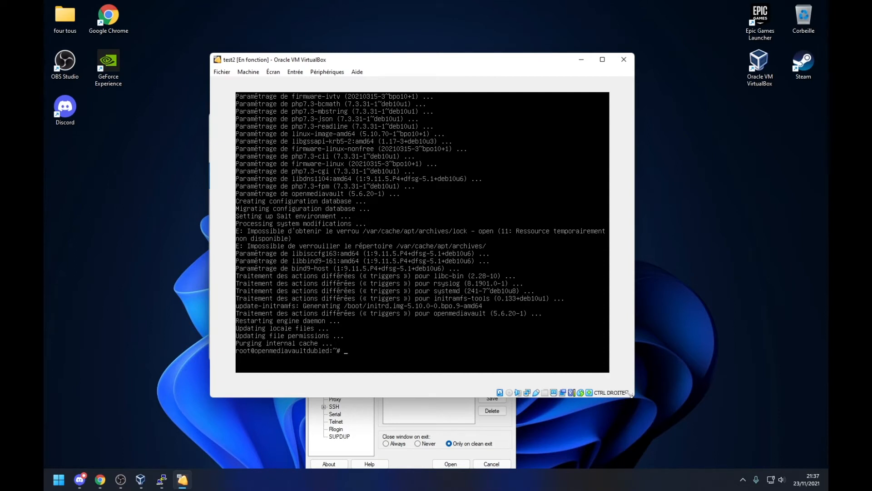
Step: Run 'ip a' after the mistyped 'is' and 'isa' to show enp0s3 at 192.168.1.92
{"action": "type", "text": "is"}
{"action": "key", "text": "Return"}
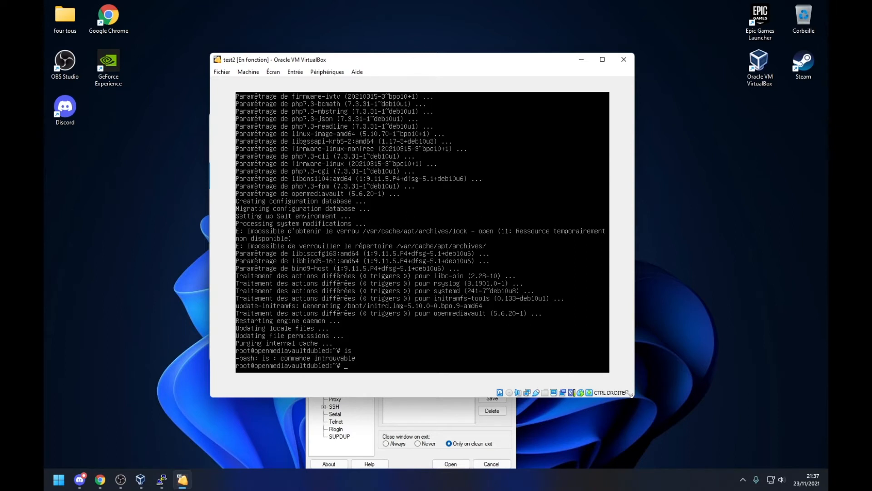
{"action": "type", "text": "isa"}
{"action": "key", "text": "Return"}
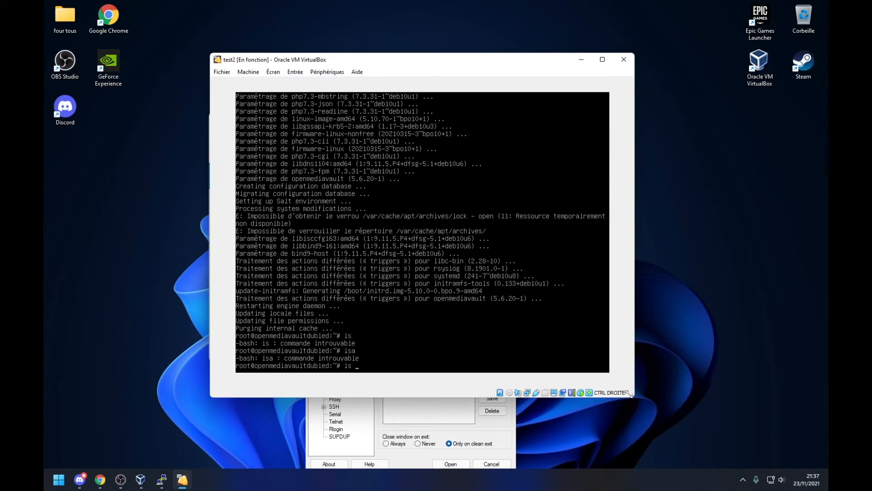
{"action": "type", "text": "p"}
{"action": "key", "text": "BackSpace"}
{"action": "key", "text": "BackSpace"}
{"action": "type", "text": "ip a"}
{"action": "key", "text": "Return"}
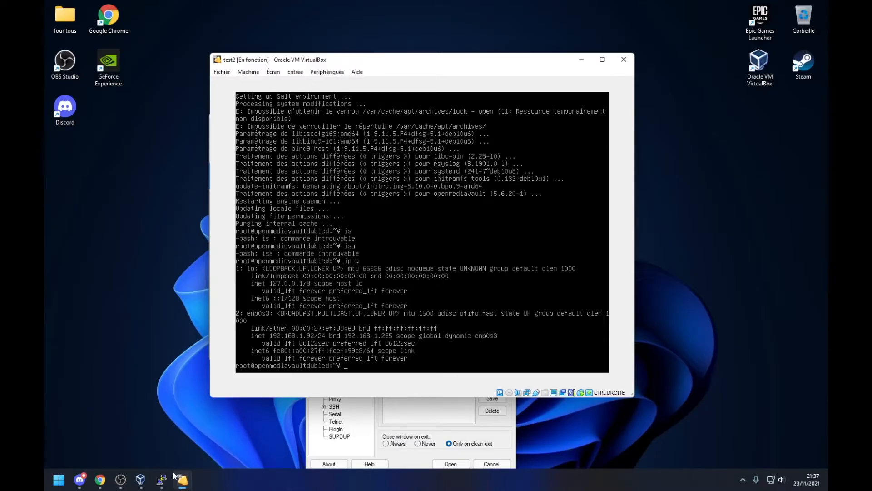
Step: Open a PuTTY SSH connection to 192.168.1.92 and accept the server's host key
{"action": "left_click", "coordinate": [161, 480]}
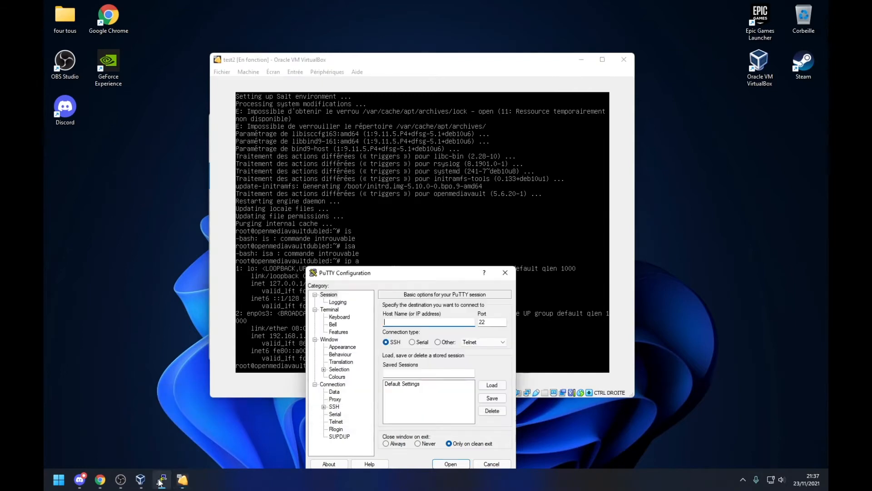
{"action": "left_click_drag", "start_coordinate": [399, 272], "coordinate": [307, 162]}
{"action": "type", "text": "192.16"}
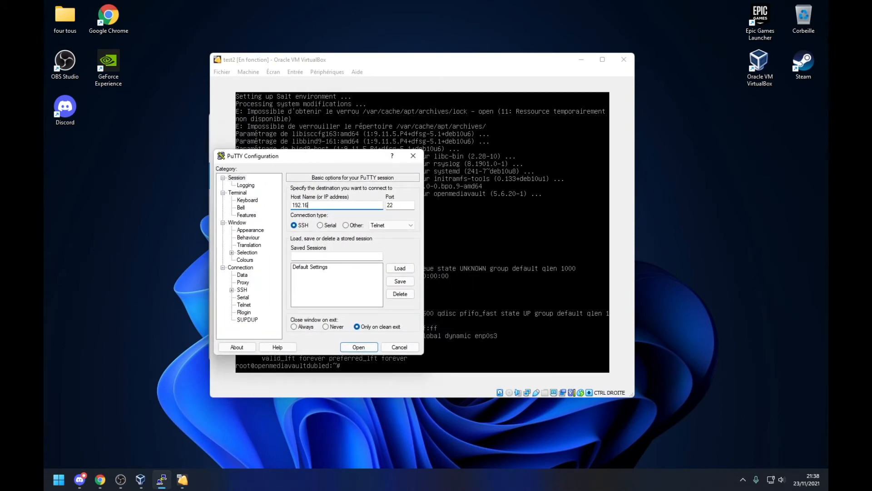
{"action": "type", "text": "8.1.92"}
{"action": "left_click", "coordinate": [359, 347]}
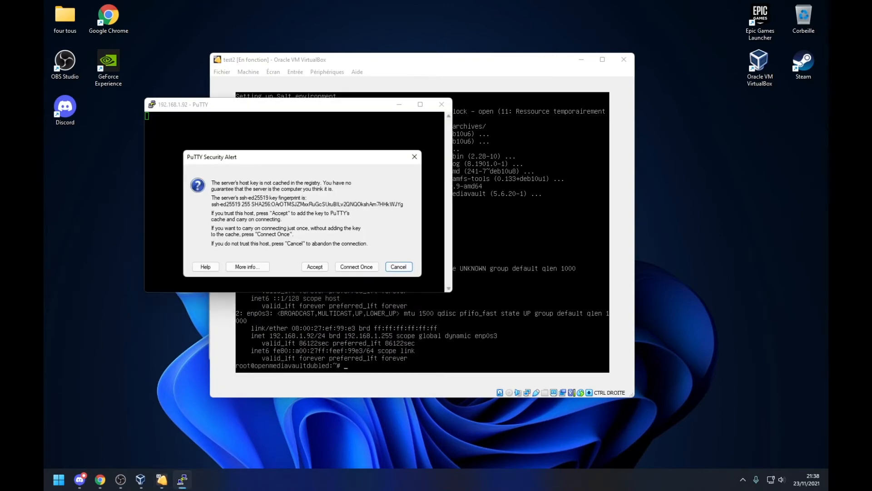
{"action": "left_click", "coordinate": [316, 267]}
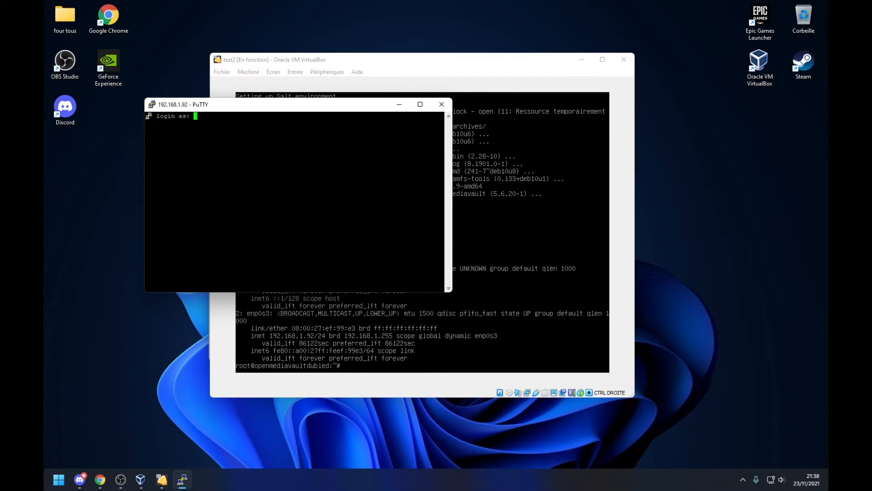
Step: Log in as root, run 'ip a' to list the interfaces, then close the PuTTY window
{"action": "type", "text": "root"}
{"action": "key", "text": "Return"}
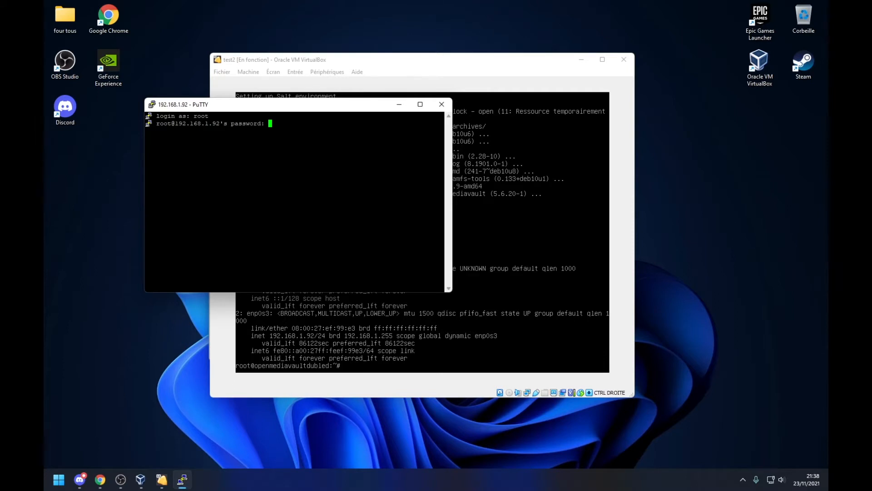
{"action": "key", "text": "Return"}
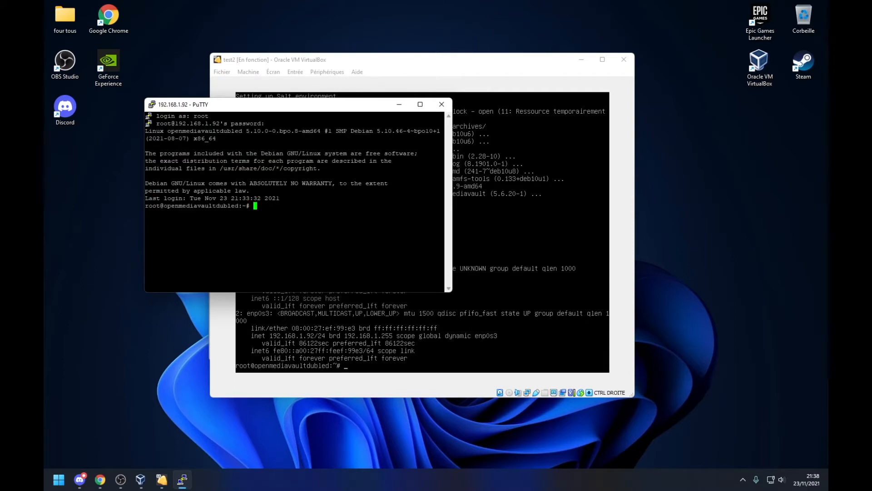
{"action": "type", "text": "ip a"}
{"action": "key", "text": "Return"}
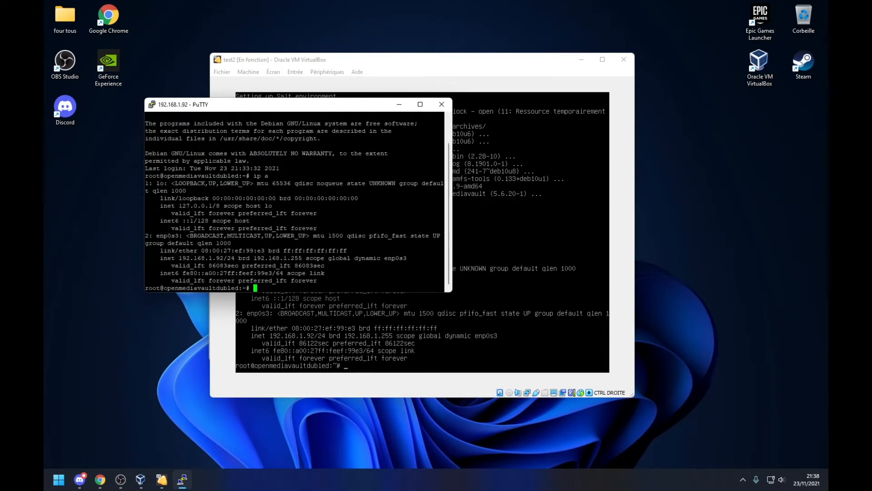
{"action": "scroll", "coordinate": [297, 202], "scroll_direction": "up", "scroll_amount": 2}
{"action": "scroll", "coordinate": [297, 202], "scroll_direction": "down", "scroll_amount": 2}
{"action": "left_click", "coordinate": [441, 105]}
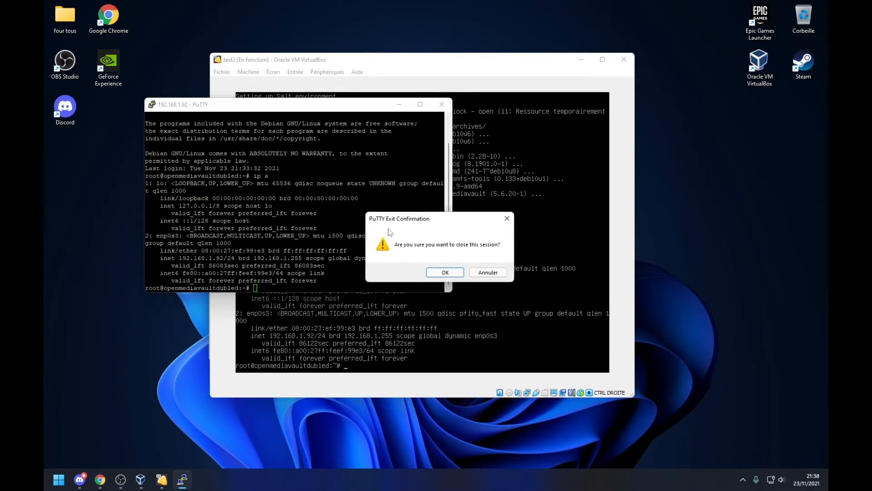
Step: Confirm closing the PuTTY session, leaving the VirtualBox console with the ip a output
{"action": "left_click", "coordinate": [436, 272]}
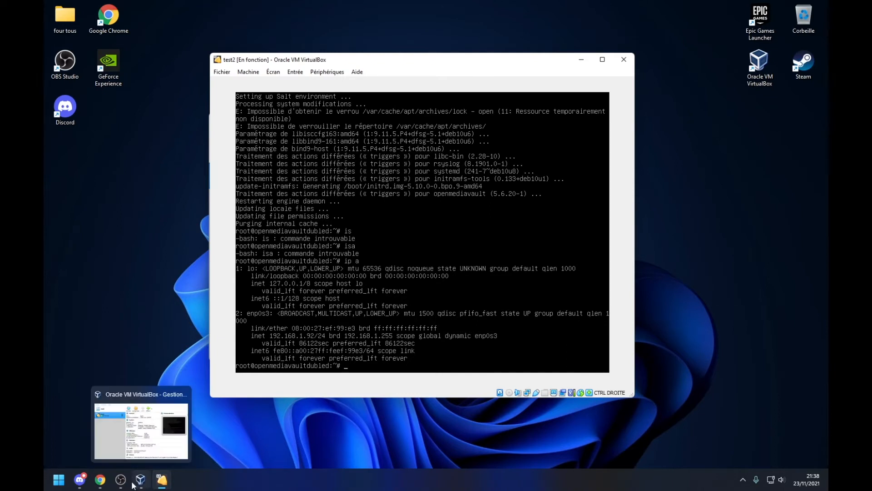
Step: Load the OpenMediaVault web panel at 192.168.1.92 in Chrome
{"action": "mouse_move", "coordinate": [132, 483]}
{"action": "left_click", "coordinate": [98, 479]}
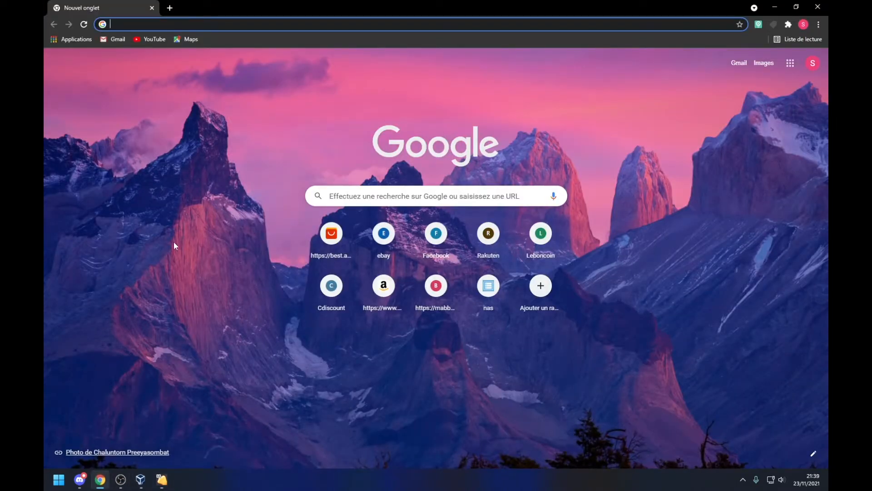
{"action": "type", "text": "192.16"}
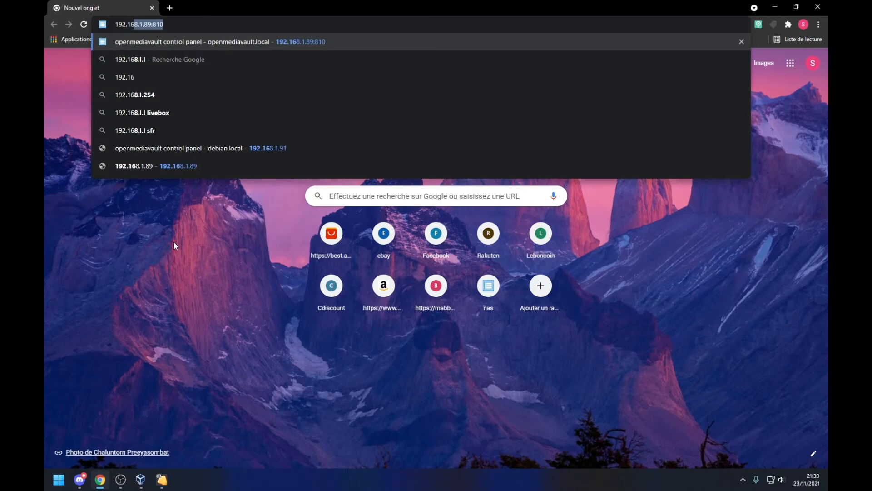
{"action": "type", "text": "8.1."}
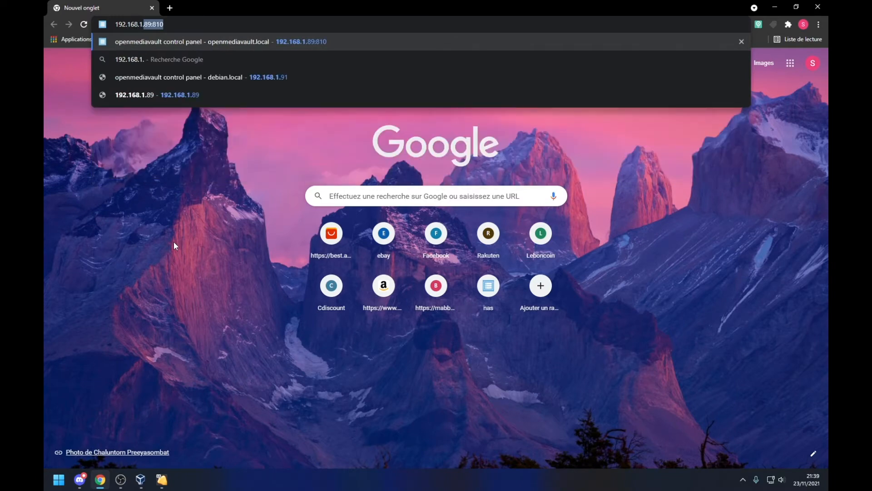
{"action": "type", "text": "92"}
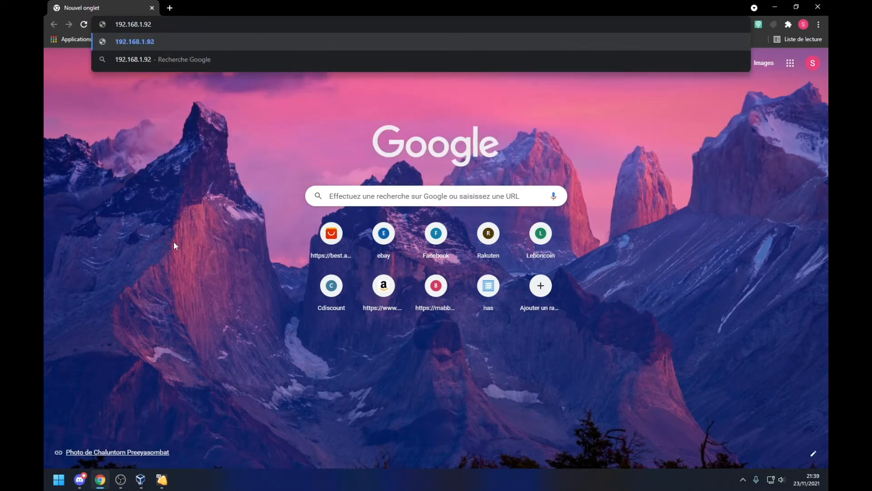
{"action": "key", "text": "Return"}
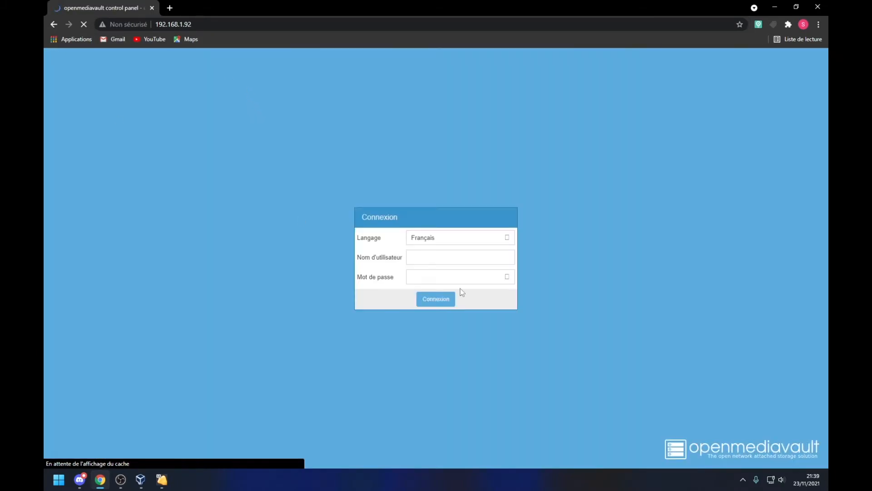
Step: Enlarge the login box and fill in the admin username and password
{"action": "left_click_drag", "start_coordinate": [517, 309], "coordinate": [542, 334]}
{"action": "left_click", "coordinate": [465, 257]}
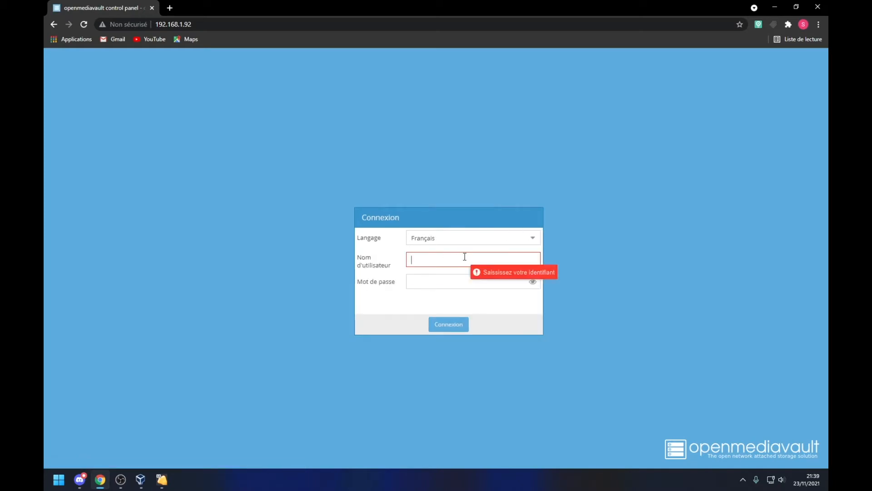
{"action": "type", "text": "a"}
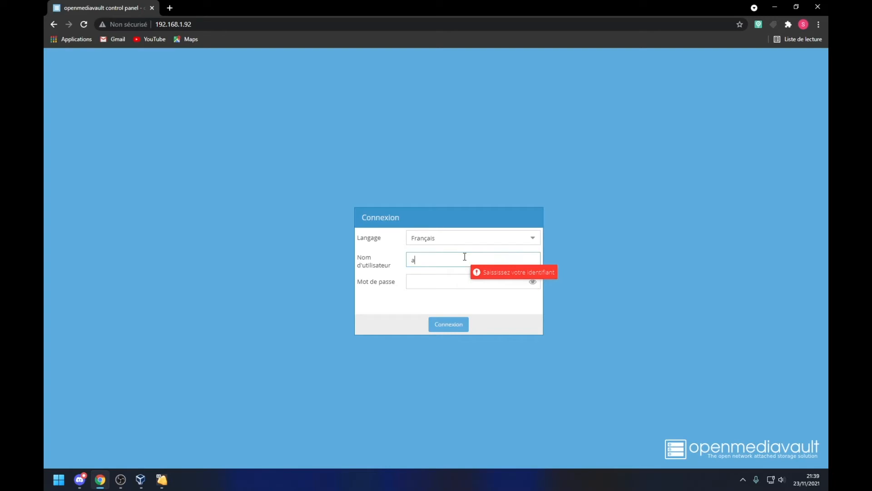
{"action": "type", "text": "dmin"}
{"action": "left_click", "coordinate": [449, 281]}
{"action": "type", "text": "op"}
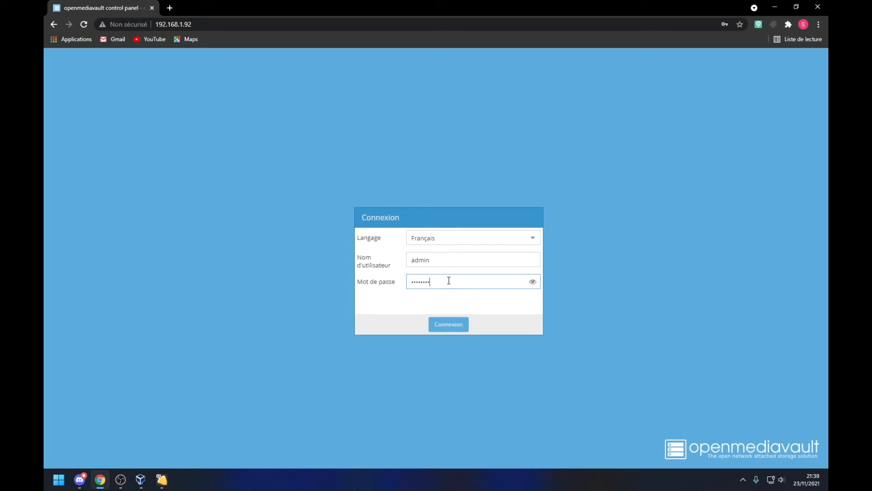
{"action": "type", "text": "enmediavau"}
Step: Sign in with Connexion, decline Chrome's password saving, and open the Système category
{"action": "left_click", "coordinate": [456, 325]}
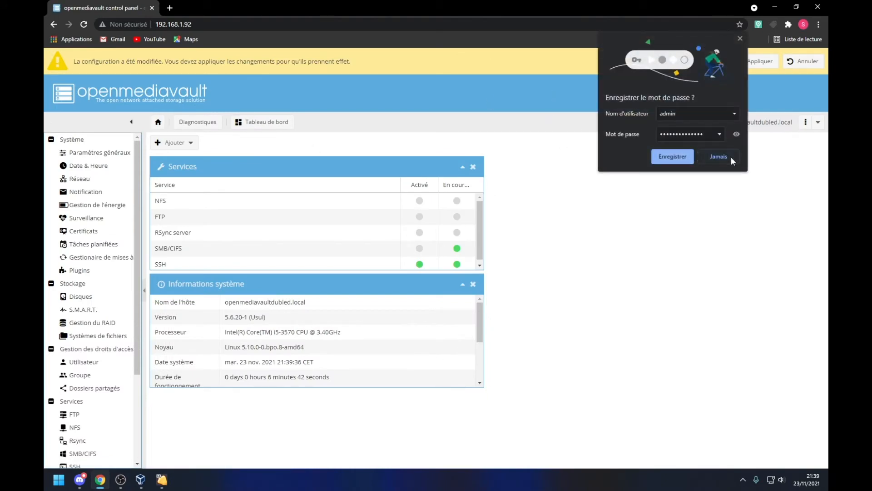
{"action": "left_click", "coordinate": [731, 156]}
{"action": "scroll", "coordinate": [348, 239], "scroll_direction": "down", "scroll_amount": 1}
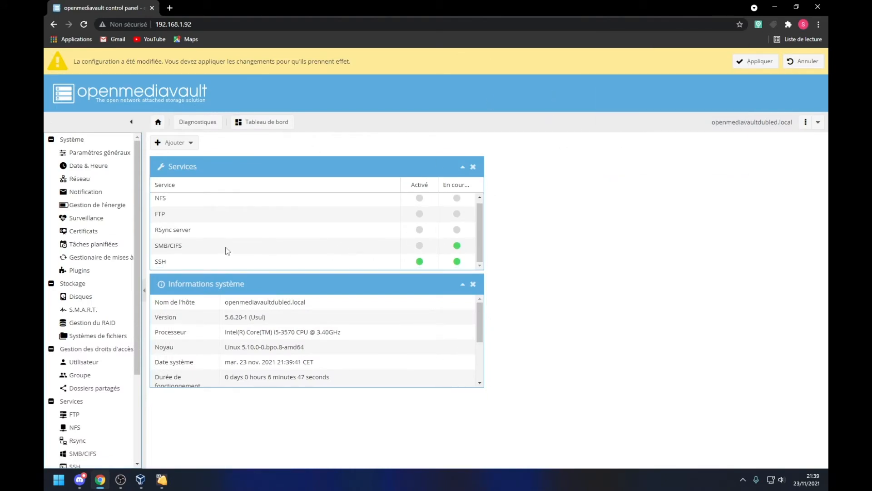
{"action": "scroll", "coordinate": [333, 345], "scroll_direction": "down", "scroll_amount": 2}
{"action": "scroll", "coordinate": [333, 344], "scroll_direction": "down", "scroll_amount": 1}
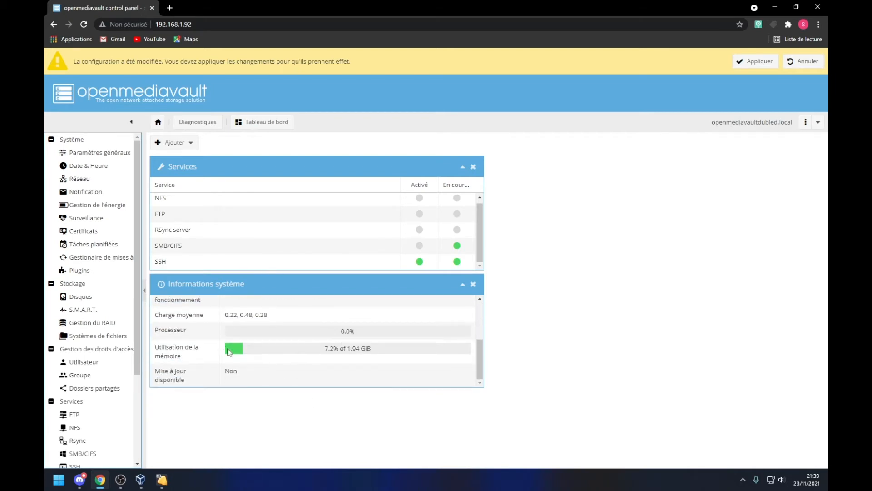
{"action": "scroll", "coordinate": [259, 357], "scroll_direction": "up", "scroll_amount": 3}
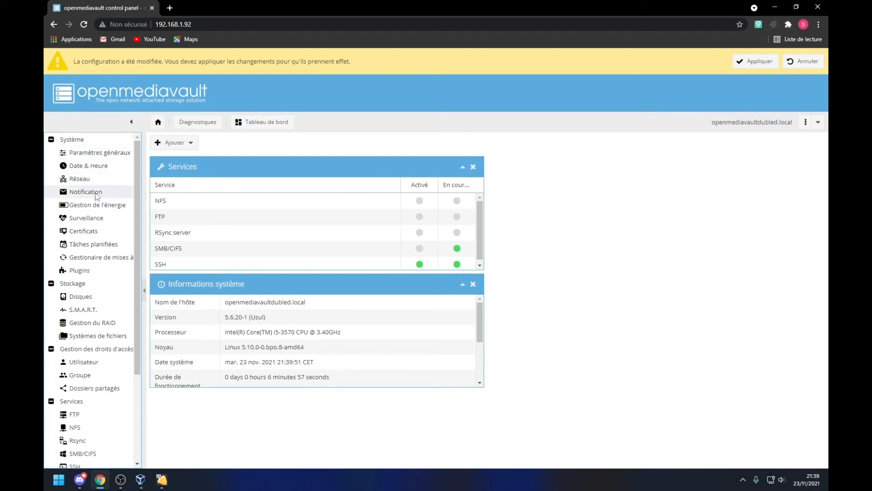
{"action": "left_click", "coordinate": [105, 143]}
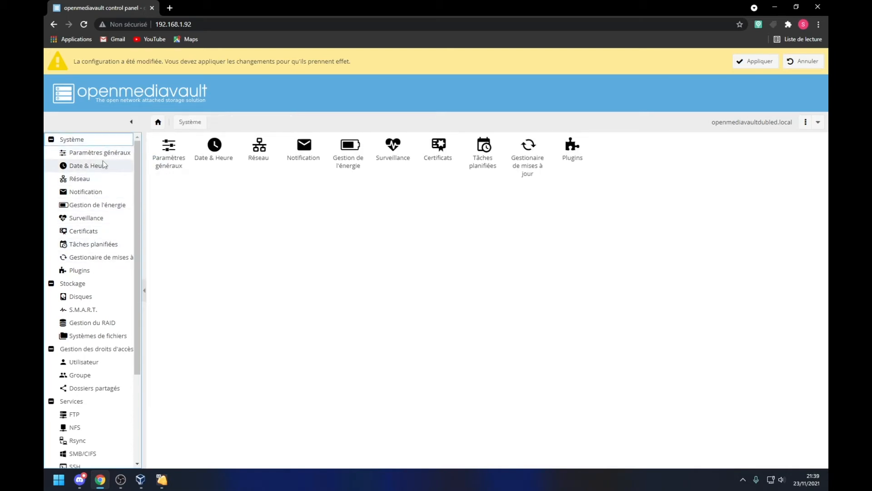
Step: Enter and confirm a new password under Paramètres généraux > Sécurité Administrateur
{"action": "left_click", "coordinate": [114, 151]}
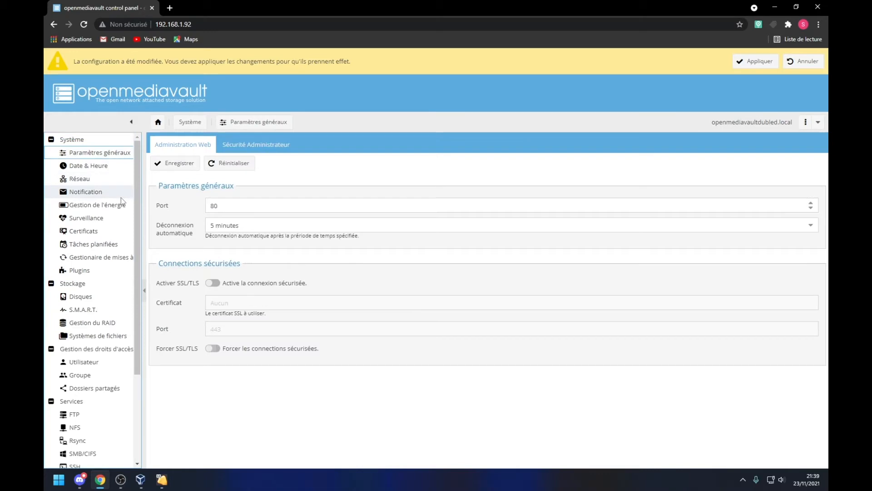
{"action": "left_click", "coordinate": [237, 148]}
{"action": "left_click", "coordinate": [216, 187]}
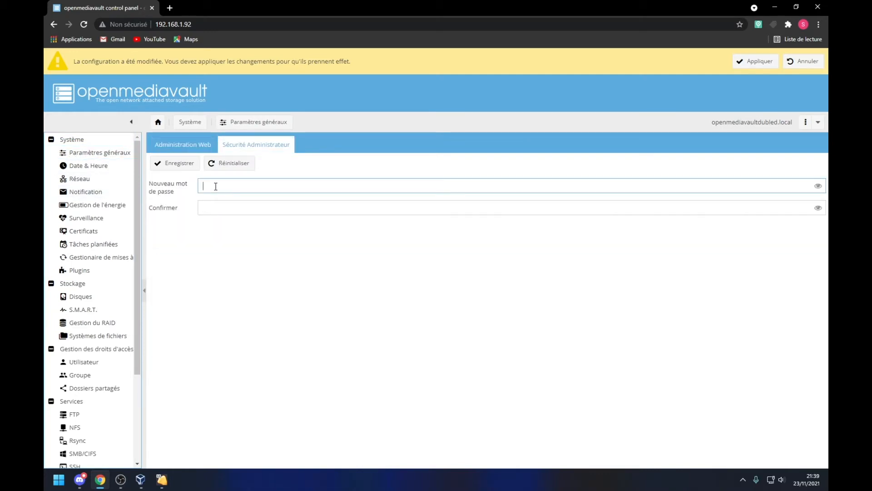
{"action": "type", "text": "••••••"}
{"action": "left_click", "coordinate": [217, 202]}
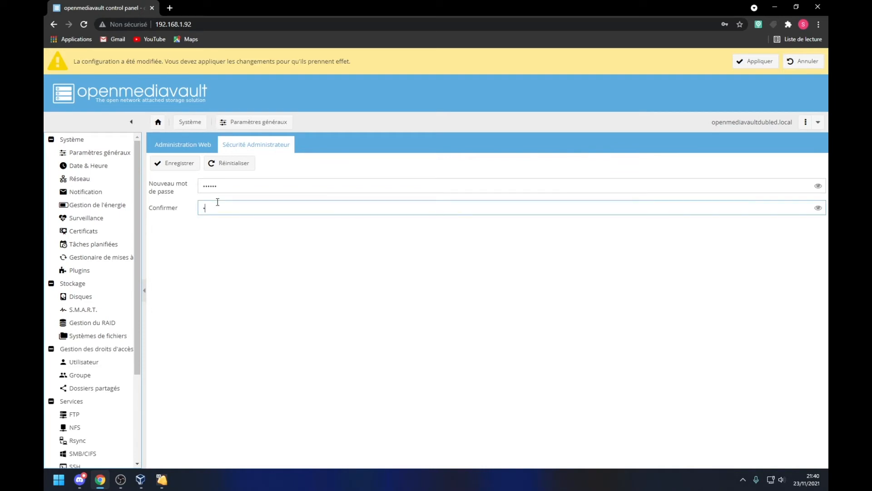
{"action": "type", "text": "••••••"}
Step: Save the new administrator password and apply the pending configuration changes
{"action": "left_click", "coordinate": [743, 61]}
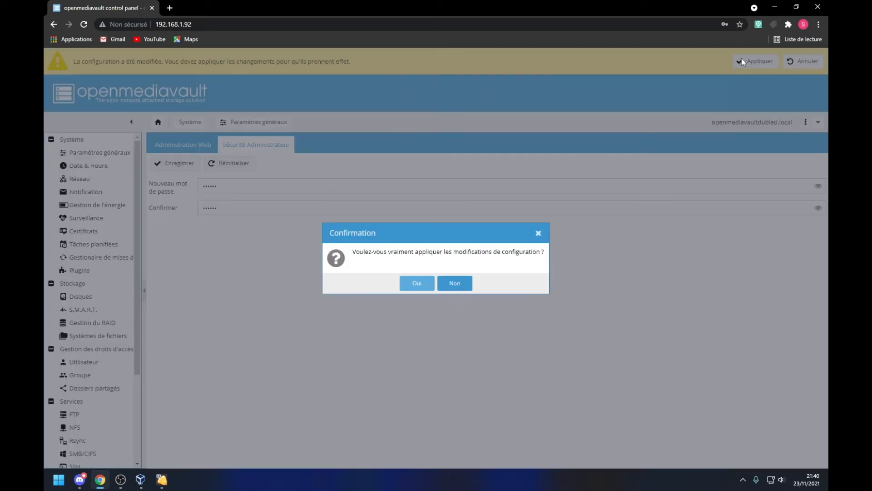
{"action": "left_click", "coordinate": [454, 284]}
{"action": "left_click", "coordinate": [175, 163]}
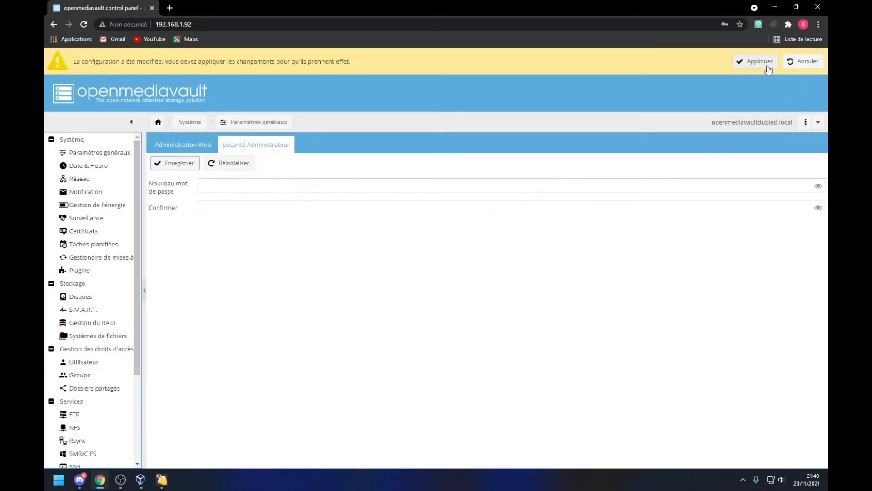
{"action": "left_click", "coordinate": [755, 61]}
{"action": "left_click", "coordinate": [408, 285]}
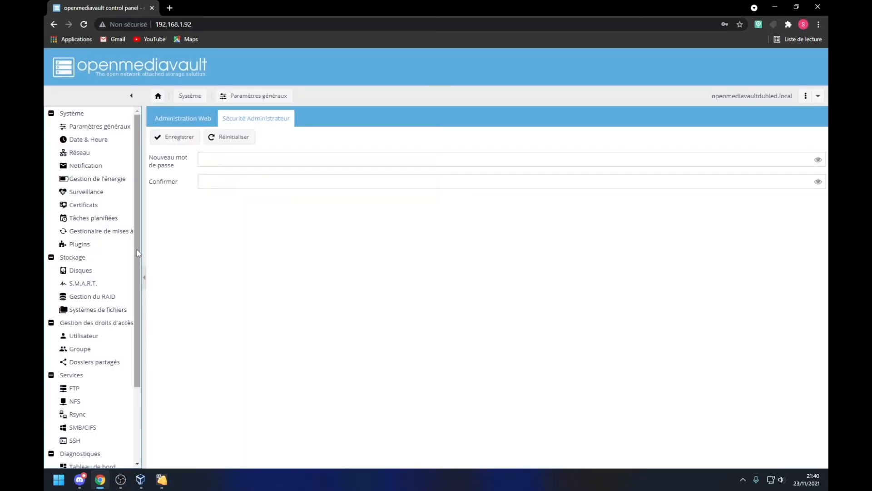
Step: Review the Gestion du RAID, S.M.A.R.T. and Disques pages, then switch back to VirtualBox
{"action": "left_click", "coordinate": [91, 295]}
{"action": "left_click", "coordinate": [91, 283]}
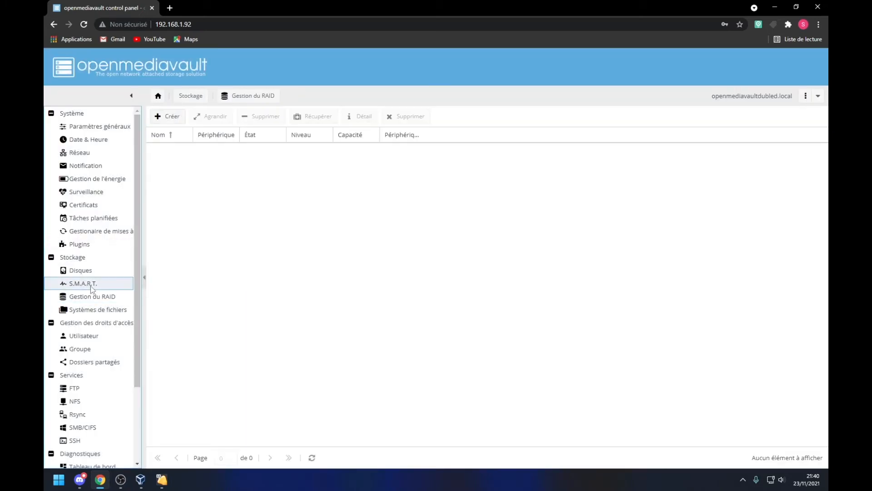
{"action": "left_click", "coordinate": [91, 276]}
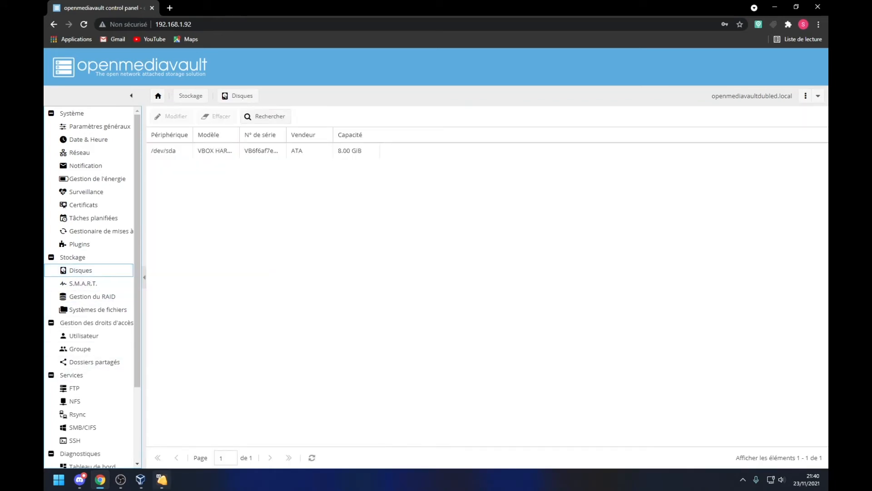
{"action": "left_click", "coordinate": [138, 482]}
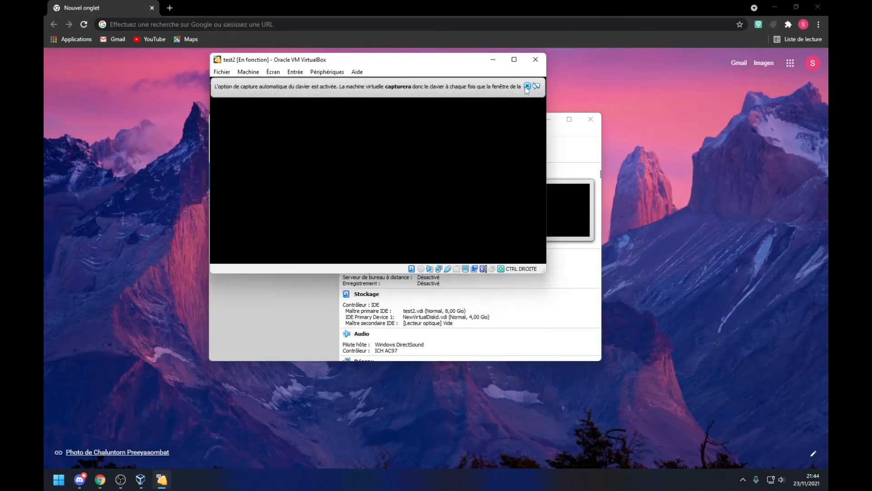
Step: Enlarge the test2 VM window, let it boot to the OpenMediaVault console login, then minimise it
{"action": "left_click", "coordinate": [527, 86]}
{"action": "left_click_drag", "start_coordinate": [543, 270], "coordinate": [625, 320]}
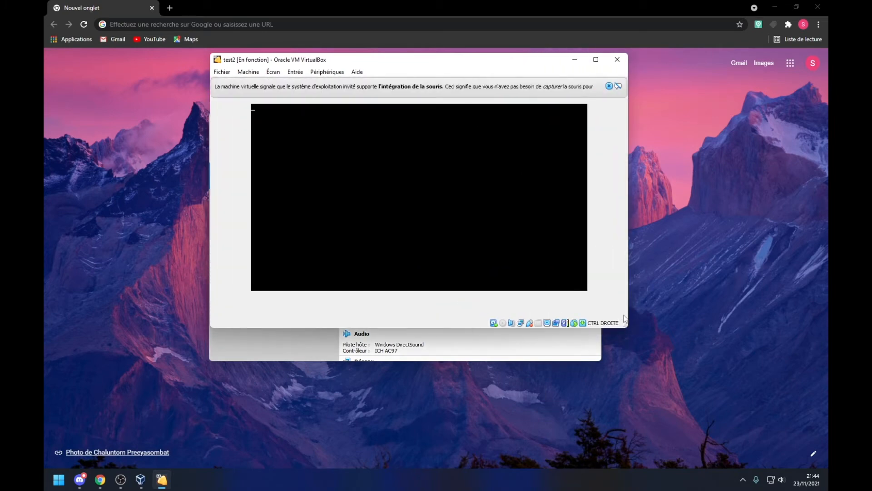
{"action": "left_click", "coordinate": [610, 86]}
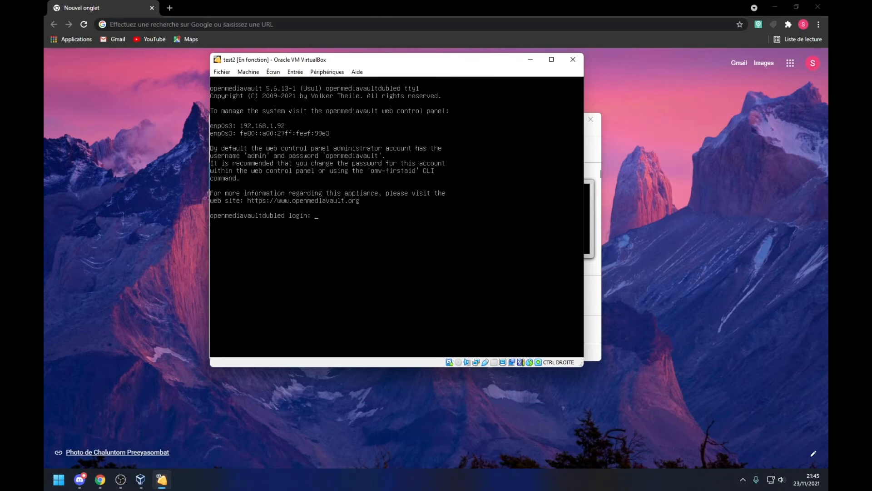
{"action": "left_click", "coordinate": [536, 58]}
{"action": "left_click", "coordinate": [258, 28]}
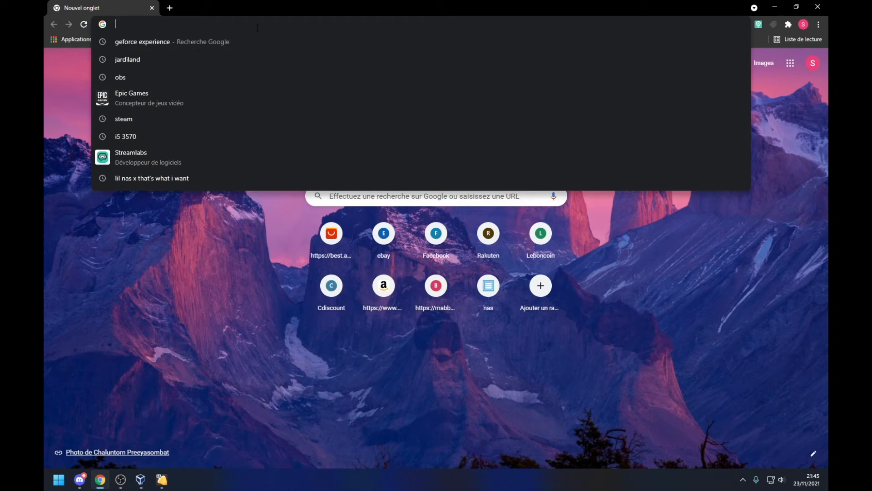
Step: Load 192.168.1.92 and sign in to OpenMediaVault as admin with the account password
{"action": "type", "text": "192.168.1."}
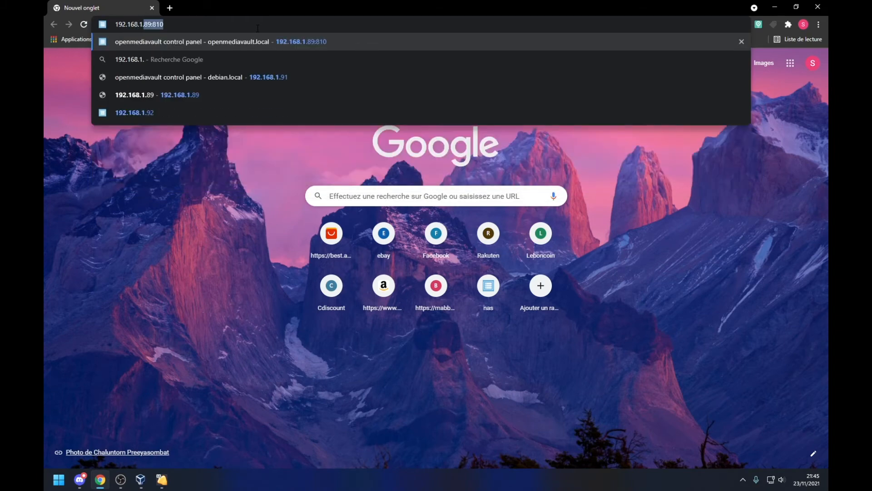
{"action": "type", "text": "92"}
{"action": "key", "text": "Return"}
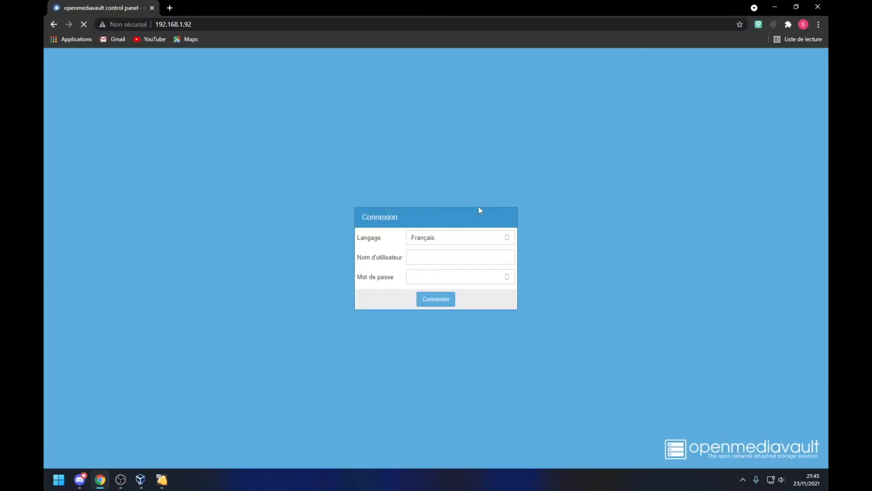
{"action": "left_click_drag", "start_coordinate": [517, 310], "coordinate": [542, 334]}
{"action": "left_click", "coordinate": [483, 261]}
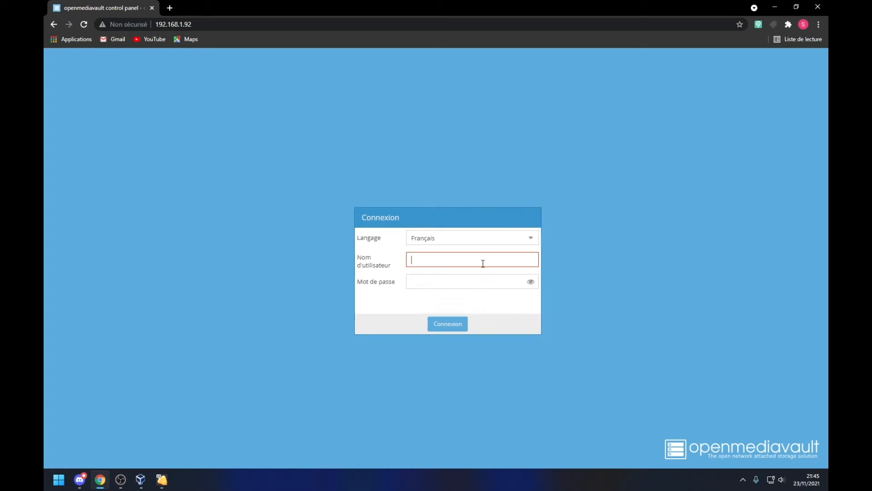
{"action": "type", "text": "admin"}
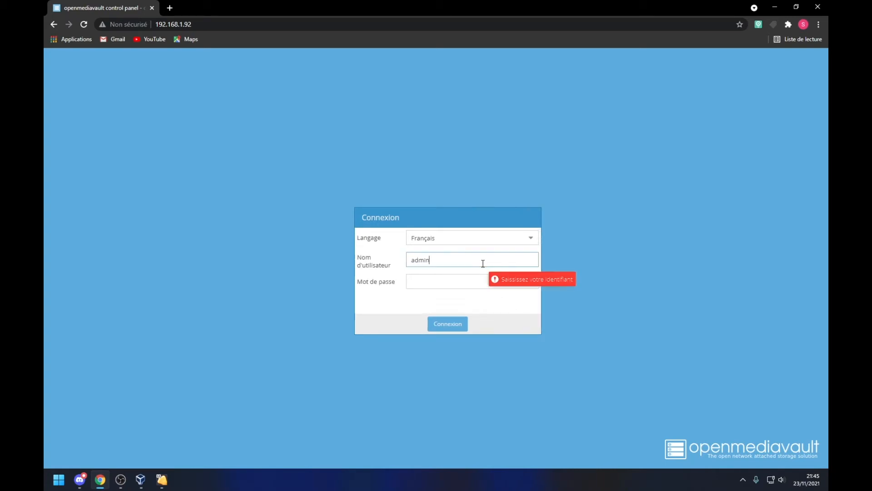
{"action": "left_click", "coordinate": [469, 285]}
{"action": "type", "text": "oo"}
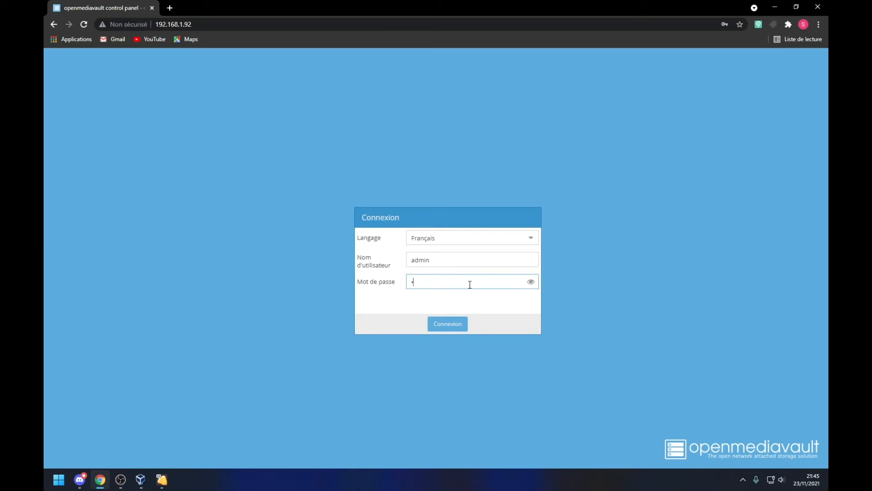
{"action": "key", "text": "Return"}
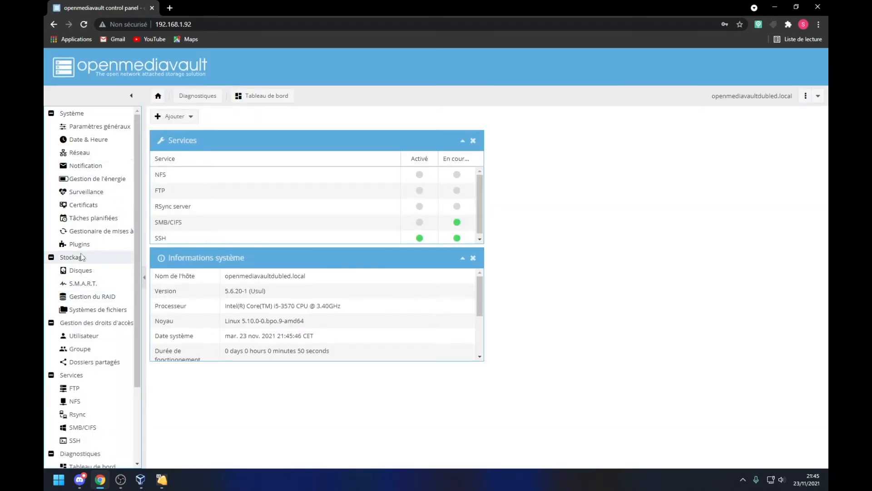
Step: Look over the disks list and the performance monitoring settings
{"action": "left_click", "coordinate": [83, 270]}
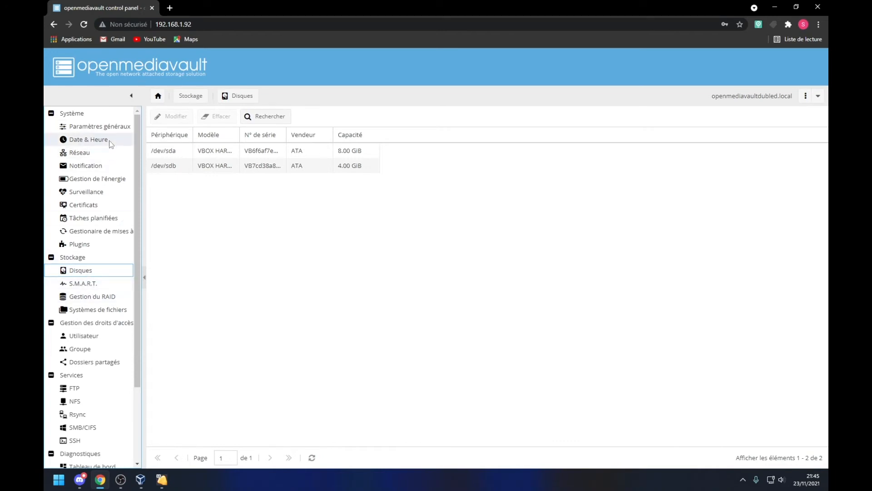
{"action": "left_click", "coordinate": [100, 194]}
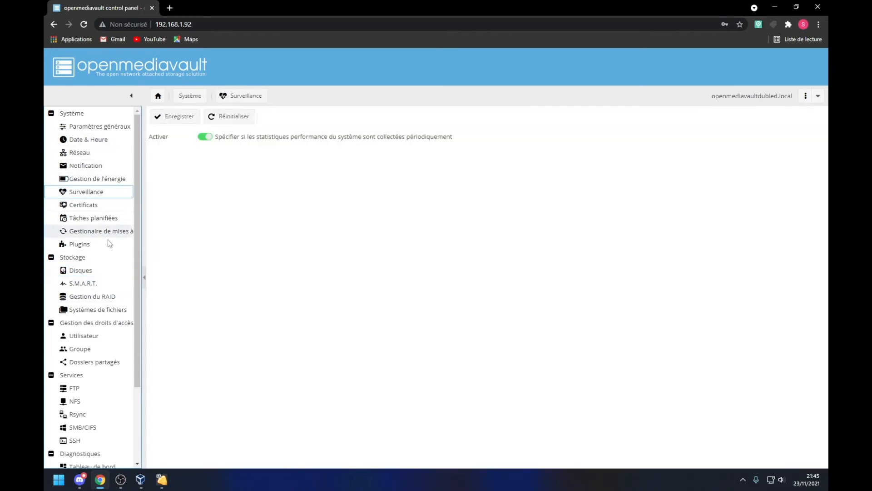
{"action": "left_click", "coordinate": [91, 271]}
Step: Enable S.M.A.R.T. monitoring, save it, and apply the change from the devices list
{"action": "left_click", "coordinate": [86, 284]}
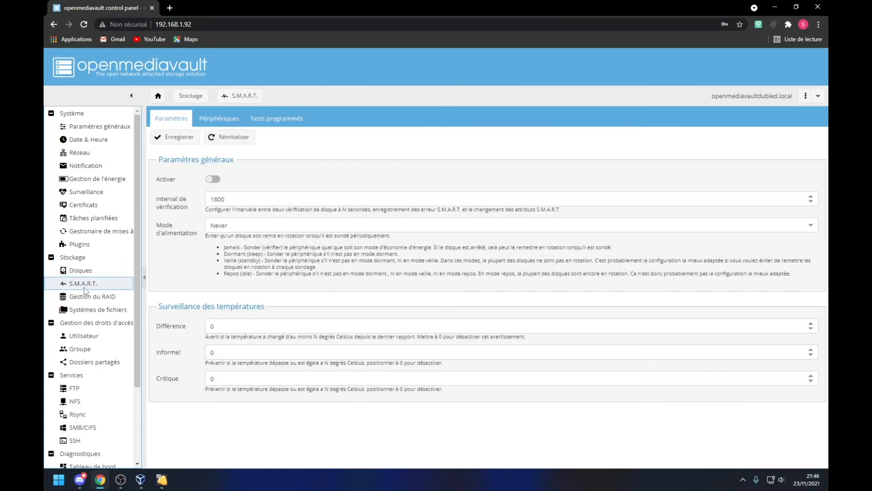
{"action": "left_click", "coordinate": [212, 179]}
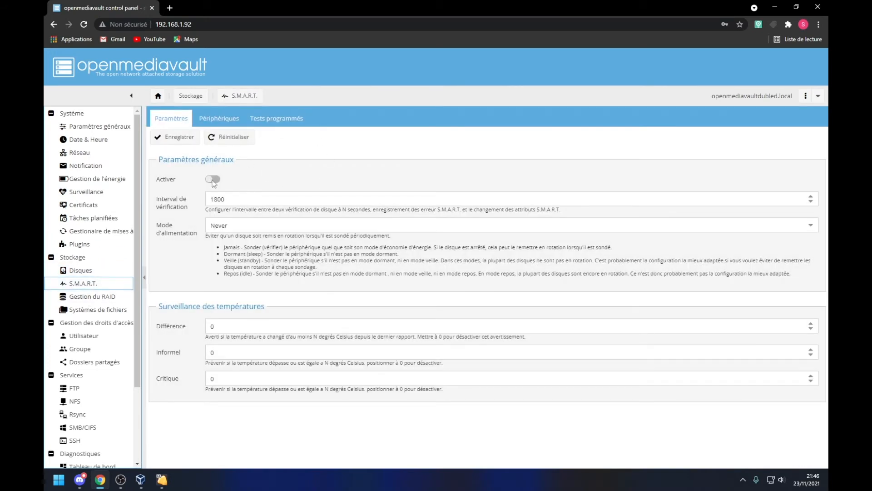
{"action": "left_click", "coordinate": [157, 138]}
{"action": "left_click", "coordinate": [201, 118]}
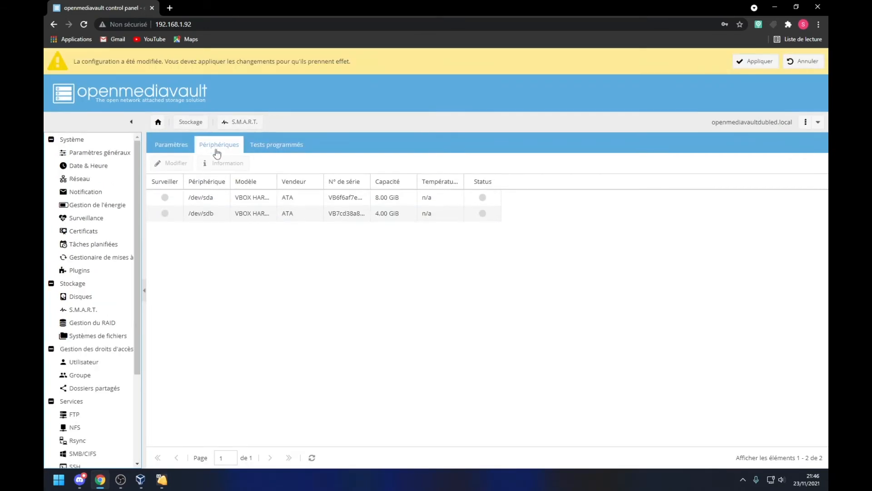
{"action": "left_click", "coordinate": [757, 61]}
{"action": "left_click", "coordinate": [417, 284]}
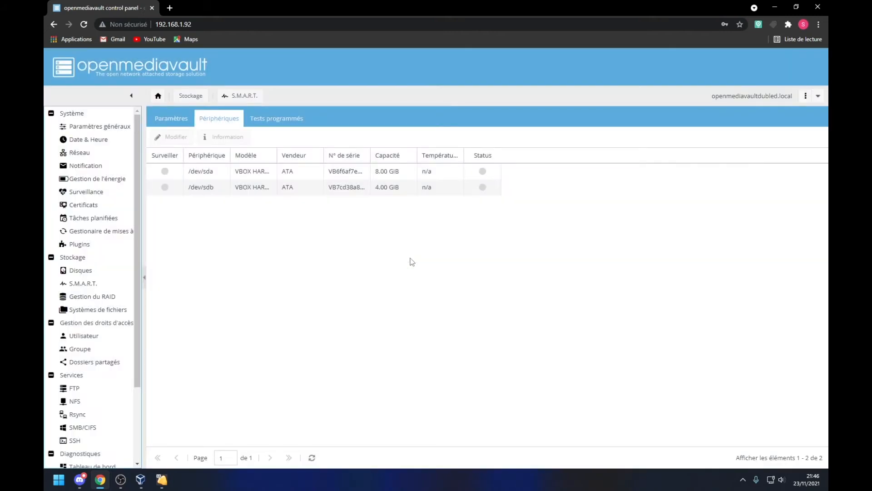
{"action": "left_click", "coordinate": [185, 121]}
{"action": "left_click", "coordinate": [220, 120]}
{"action": "left_click", "coordinate": [169, 120]}
{"action": "left_click", "coordinate": [210, 122]}
{"action": "left_click", "coordinate": [172, 169]}
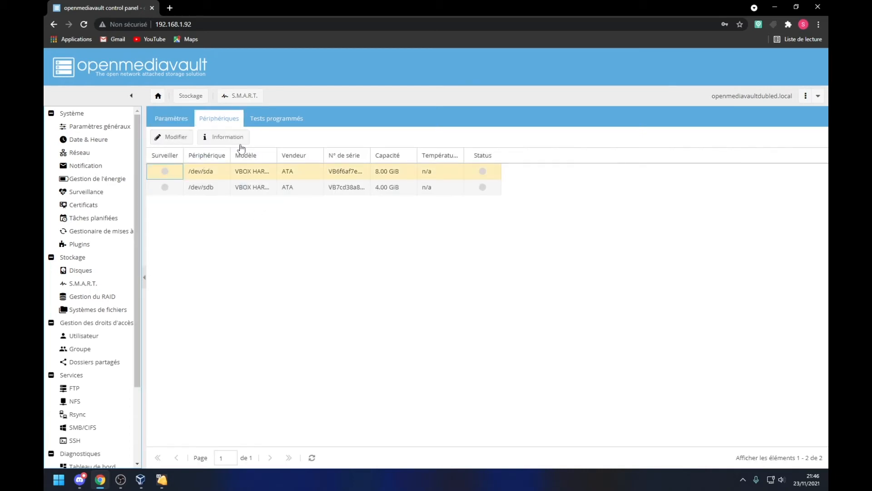
{"action": "left_click", "coordinate": [227, 137]}
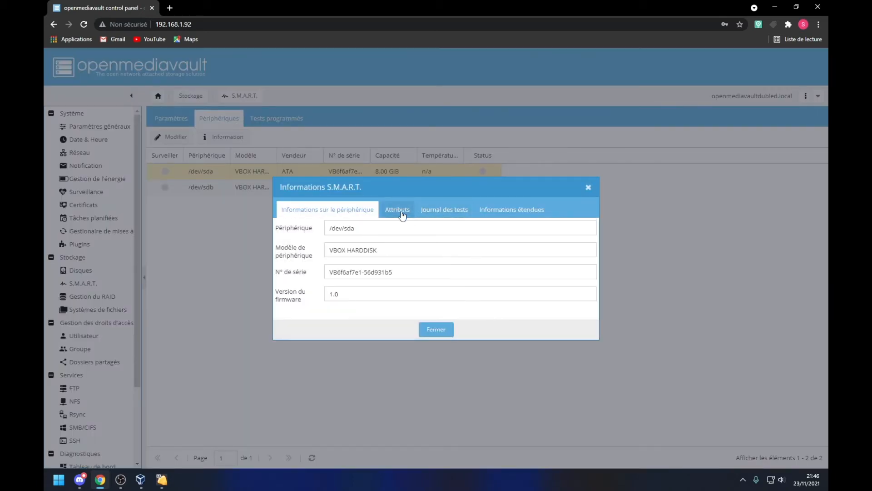
{"action": "left_click", "coordinate": [446, 213]}
{"action": "left_click", "coordinate": [522, 210]}
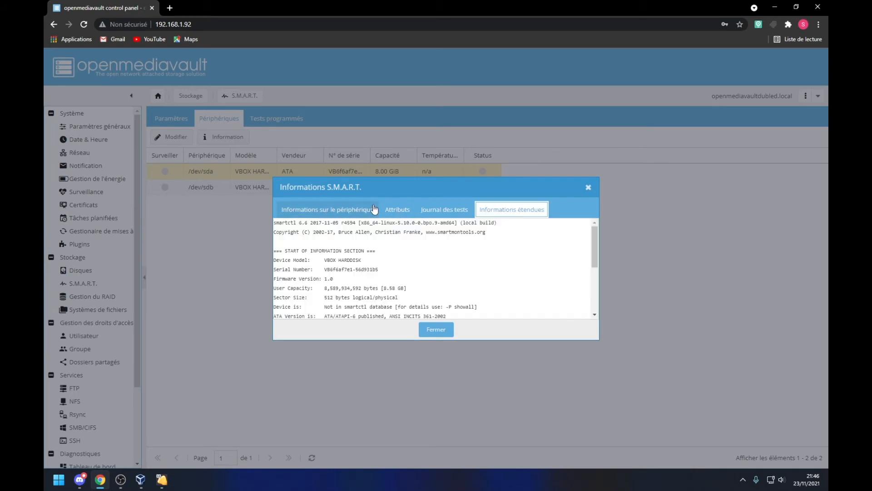
{"action": "scroll", "coordinate": [377, 246], "scroll_direction": "down", "scroll_amount": 5}
{"action": "scroll", "coordinate": [377, 246], "scroll_direction": "down", "scroll_amount": 1}
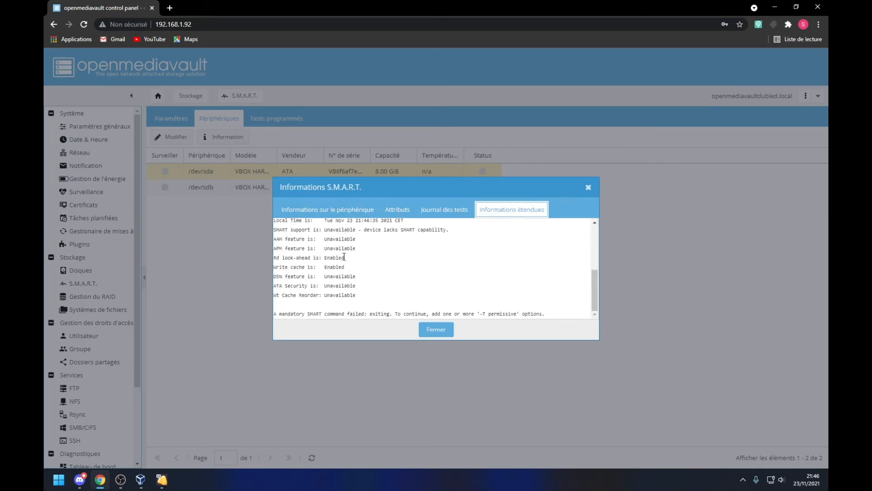
{"action": "scroll", "coordinate": [374, 271], "scroll_direction": "up", "scroll_amount": 6}
{"action": "left_click", "coordinate": [300, 211]}
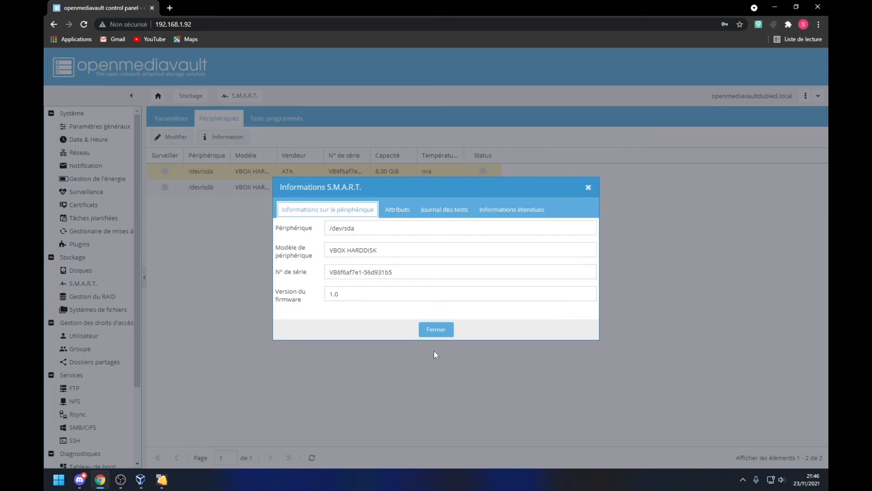
{"action": "left_click", "coordinate": [443, 330]}
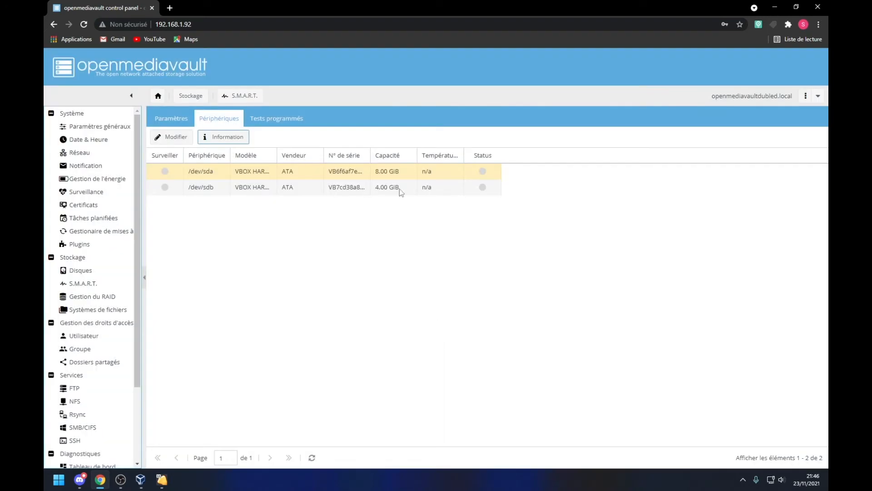
{"action": "left_click", "coordinate": [453, 191]}
{"action": "key", "text": "Up"}
{"action": "left_click", "coordinate": [466, 190]}
{"action": "key", "text": "Up"}
{"action": "left_click", "coordinate": [467, 184]}
{"action": "left_click", "coordinate": [467, 175]}
{"action": "key", "text": "Down"}
{"action": "key", "text": "Left"}
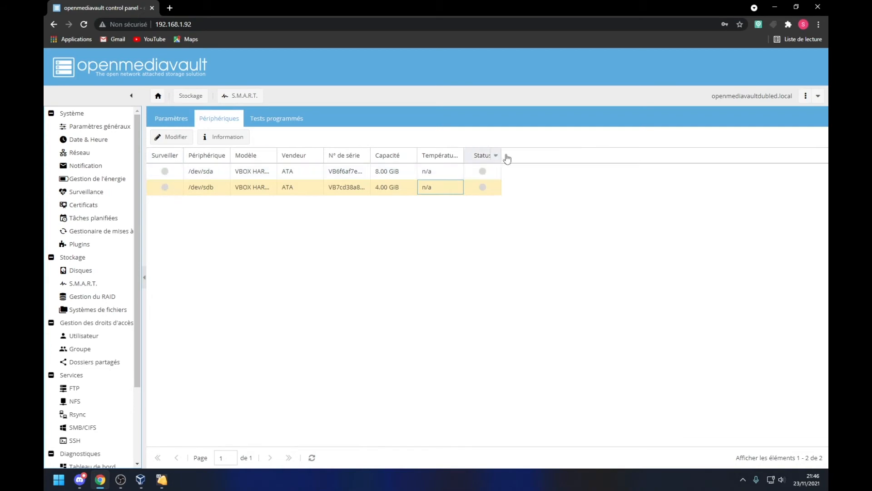
Step: Check the empty RAID management list, then open the file systems page
{"action": "mouse_move", "coordinate": [484, 184]}
{"action": "left_click", "coordinate": [103, 298]}
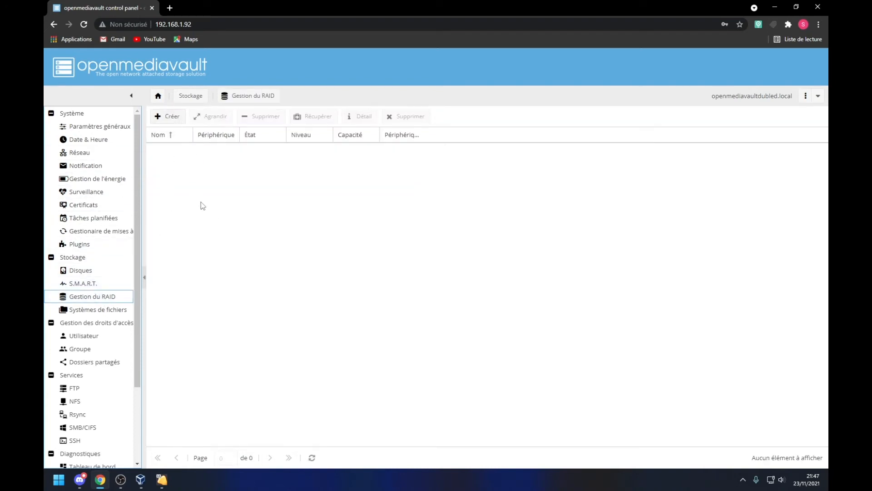
{"action": "left_click", "coordinate": [122, 314]}
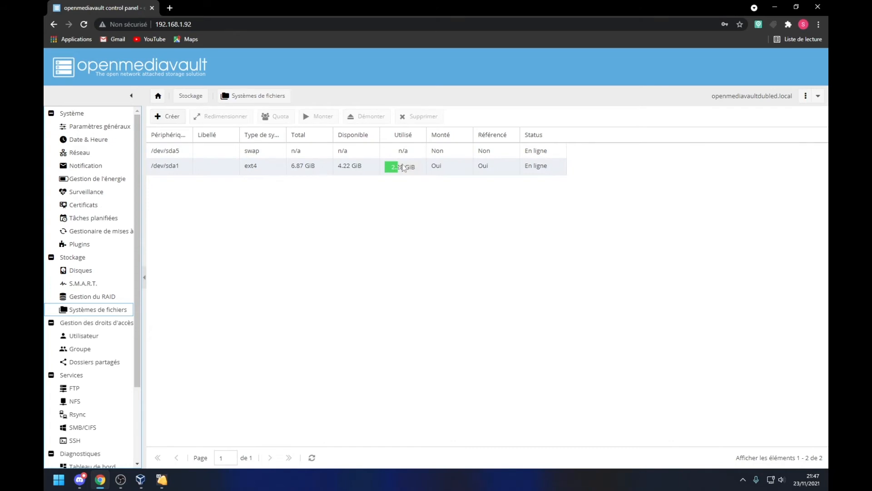
Step: Format VBOX HARDDISK /dev/sdb as EXT4 with the label stokage, confirming the format
{"action": "left_click", "coordinate": [167, 117]}
{"action": "left_click", "coordinate": [450, 232]}
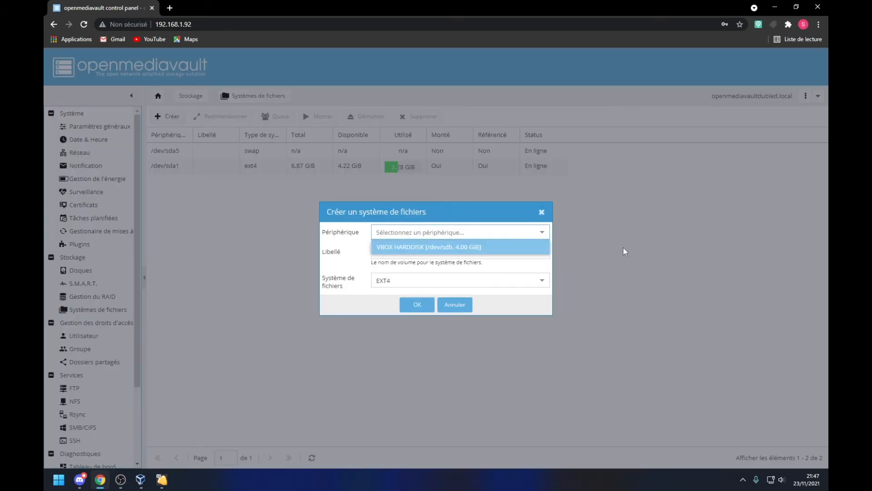
{"action": "left_click", "coordinate": [519, 247]}
{"action": "left_click", "coordinate": [414, 257]}
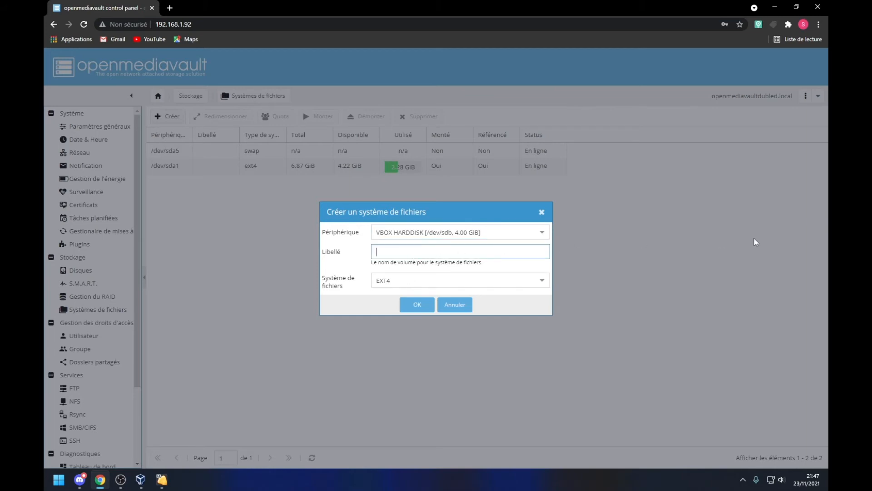
{"action": "type", "text": "stage"}
{"action": "type", "text": "age"}
{"action": "left_click", "coordinate": [417, 304]}
{"action": "left_click", "coordinate": [417, 285]}
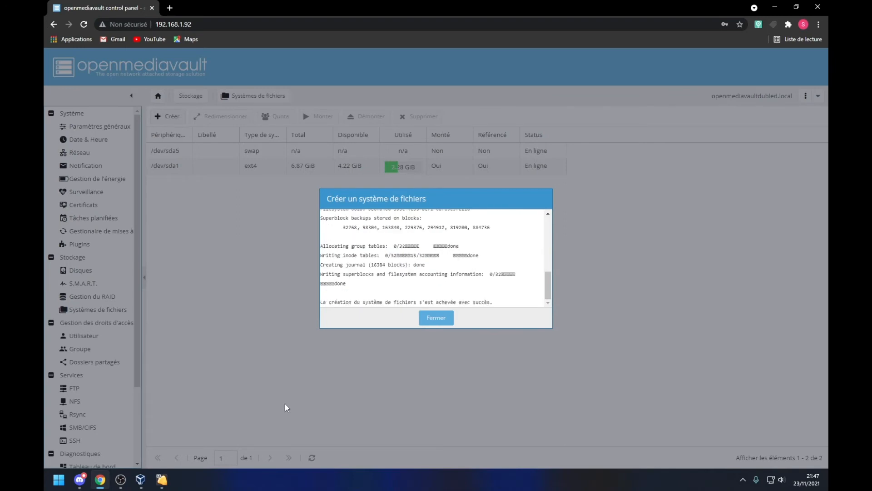
{"action": "left_click", "coordinate": [437, 318]}
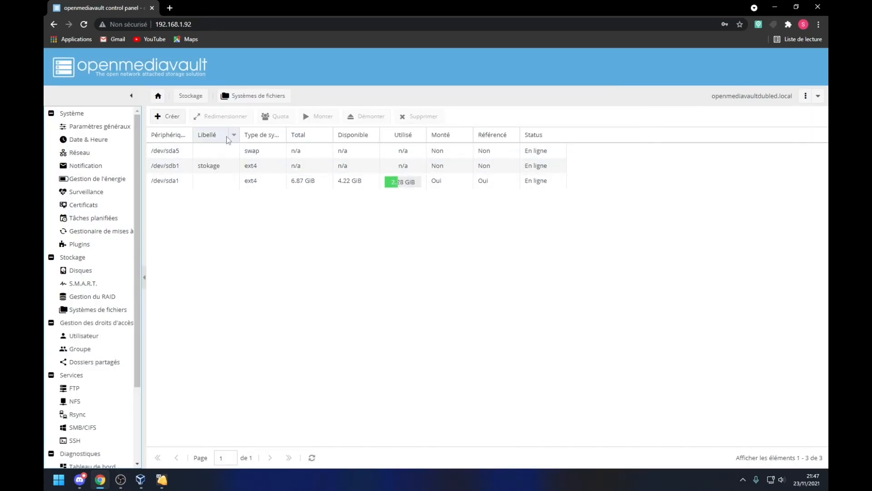
Step: Mount the stokage file system on /dev/sdb1 and apply the pending configuration change
{"action": "left_click", "coordinate": [278, 166]}
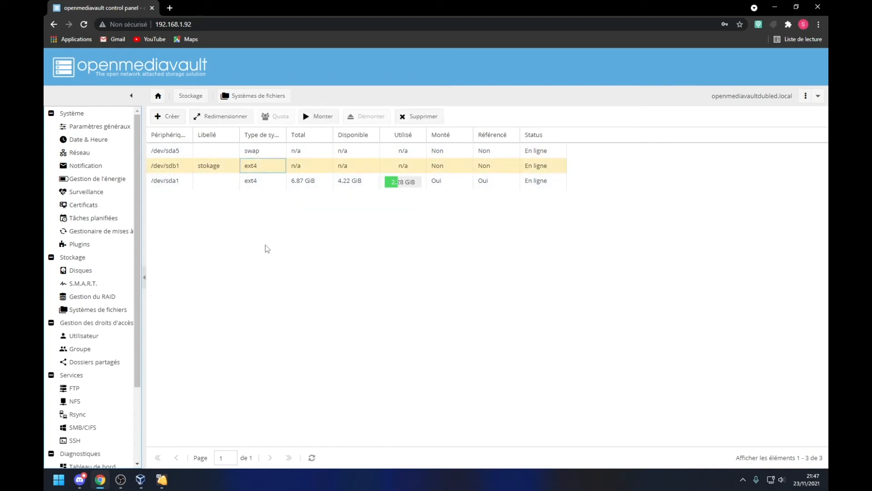
{"action": "left_click", "coordinate": [334, 116]}
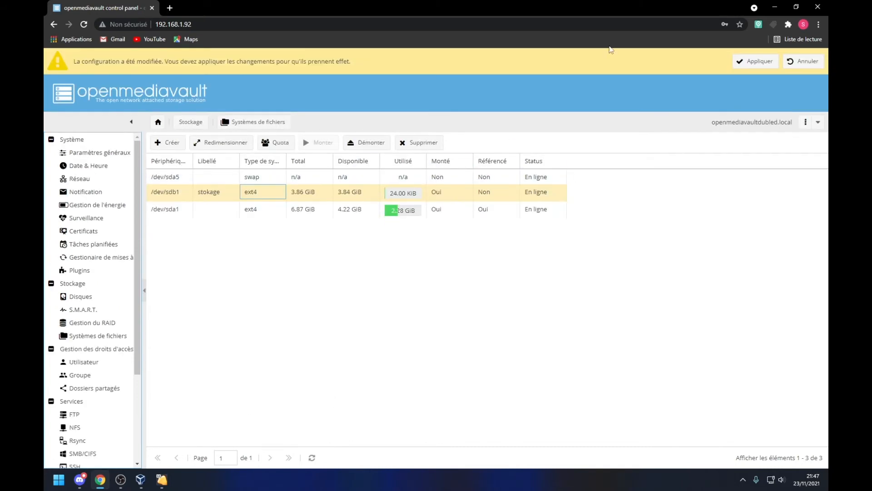
{"action": "left_click", "coordinate": [755, 60]}
{"action": "left_click", "coordinate": [415, 282]}
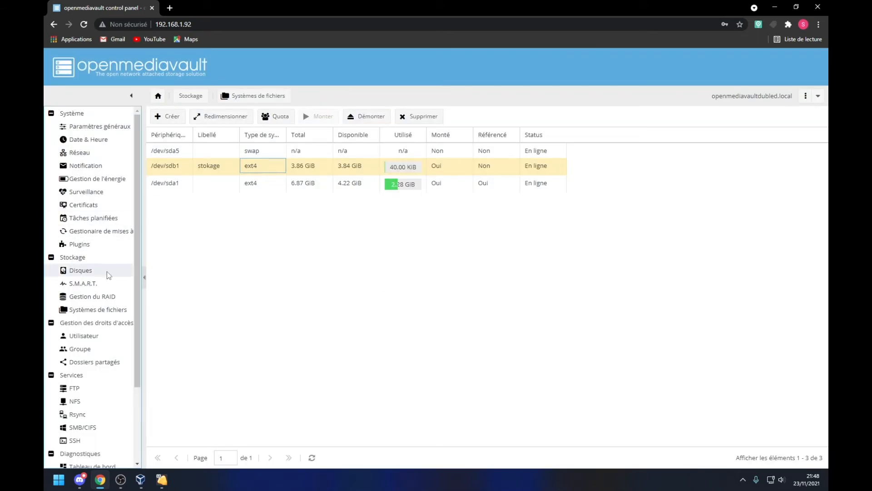
Step: Look over the Users page and its home-directory settings
{"action": "left_click", "coordinate": [100, 336]}
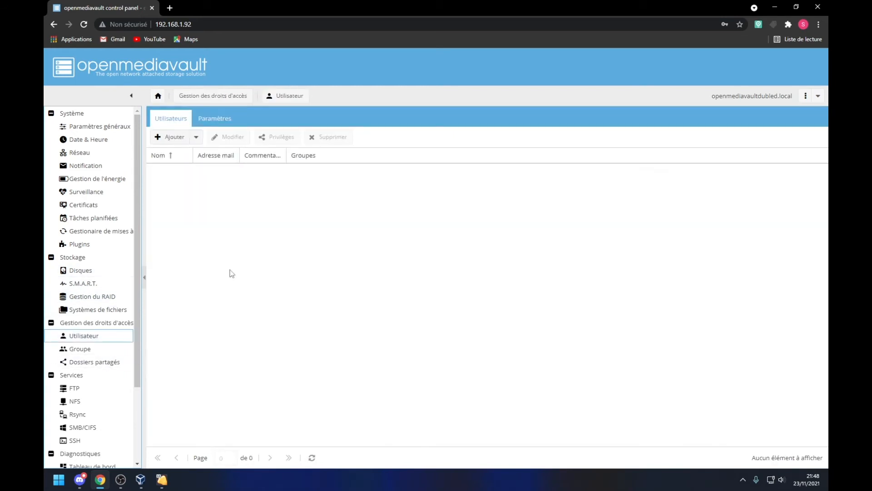
{"action": "left_click", "coordinate": [219, 121]}
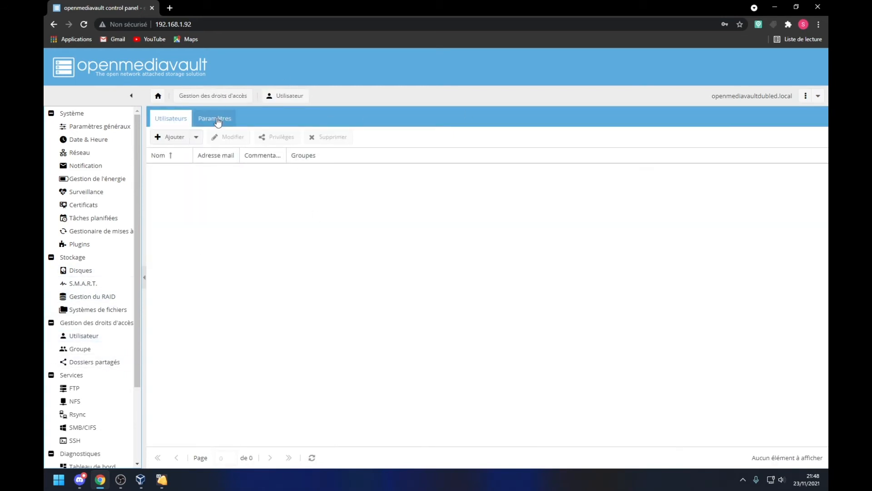
{"action": "left_click", "coordinate": [173, 120]}
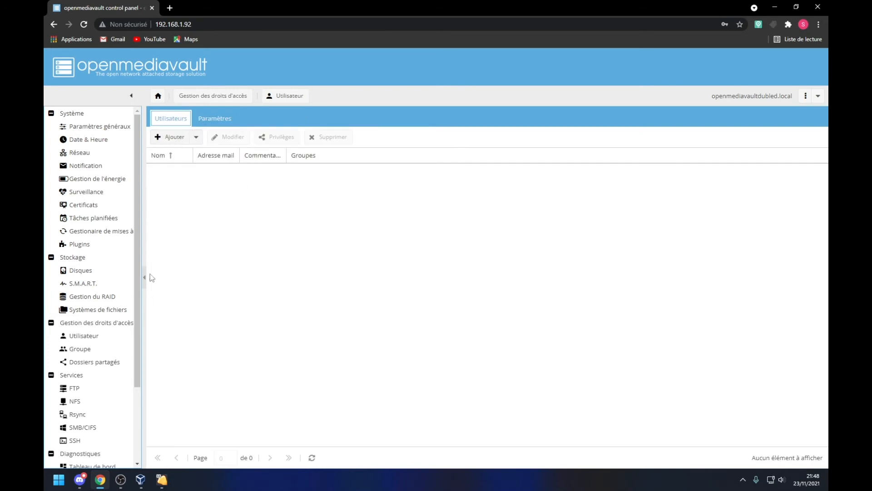
Step: Add and save a group named classe, then return to the user list
{"action": "left_click", "coordinate": [78, 349]}
{"action": "left_click", "coordinate": [168, 116]}
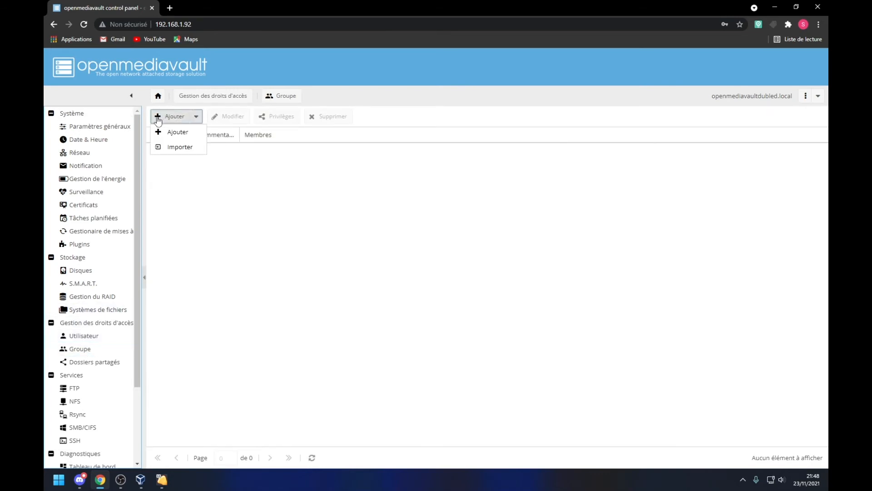
{"action": "left_click", "coordinate": [184, 135]}
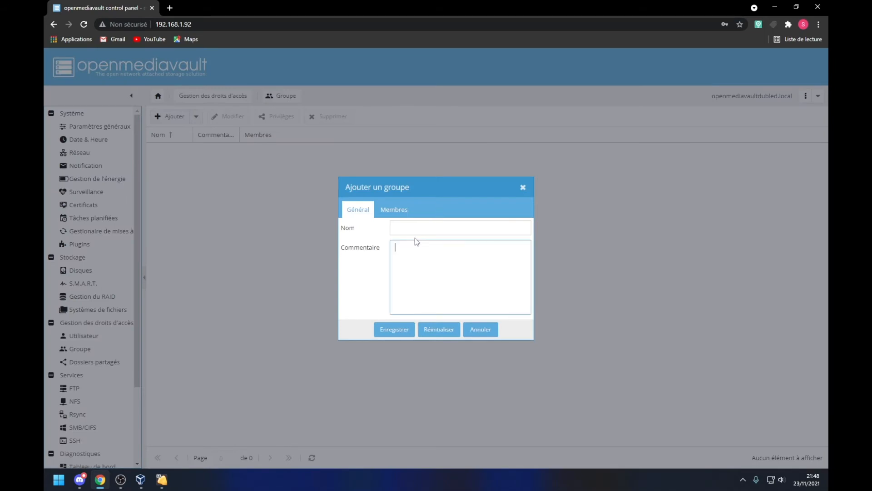
{"action": "type", "text": "cla"}
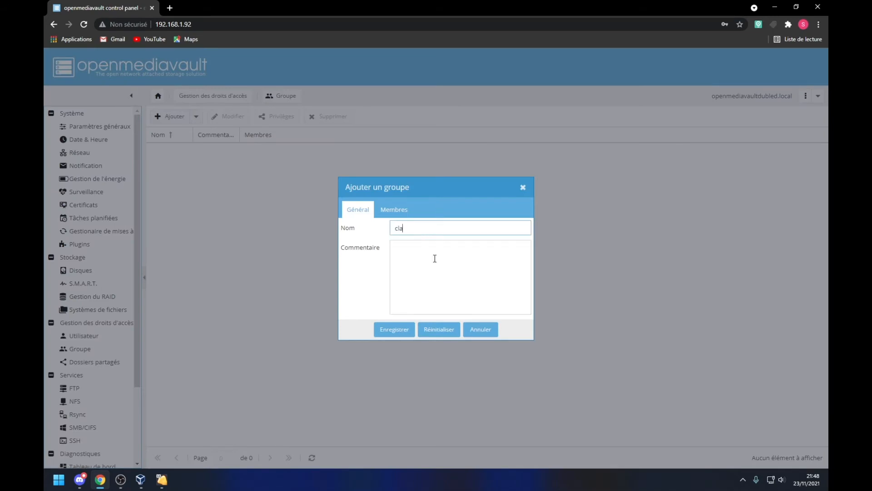
{"action": "type", "text": "sse"}
{"action": "left_click", "coordinate": [394, 329]}
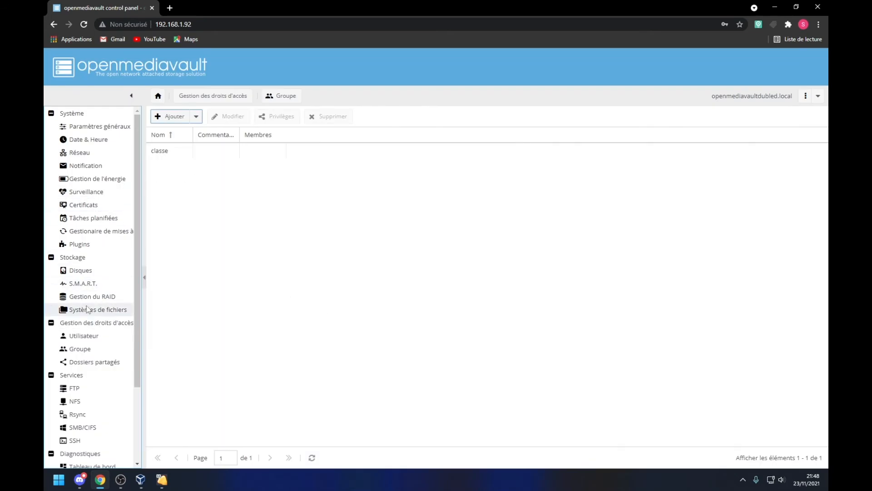
{"action": "left_click", "coordinate": [84, 336]}
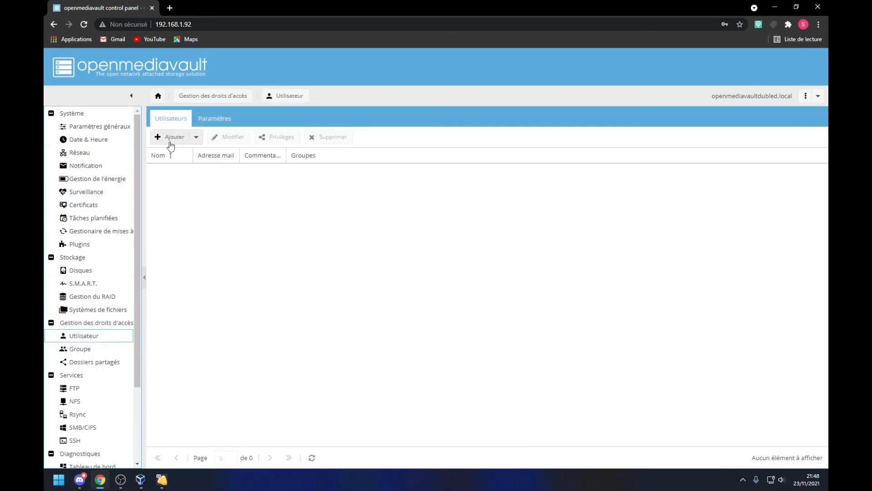
Step: Start a new user owo and enter and confirm its password
{"action": "left_click", "coordinate": [170, 142]}
{"action": "left_click", "coordinate": [166, 156]}
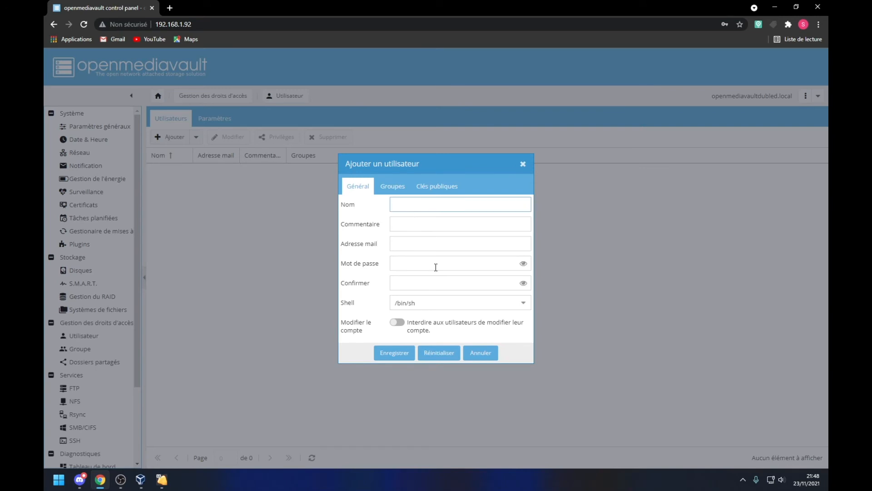
{"action": "type", "text": "owo"}
{"action": "left_click", "coordinate": [421, 268]}
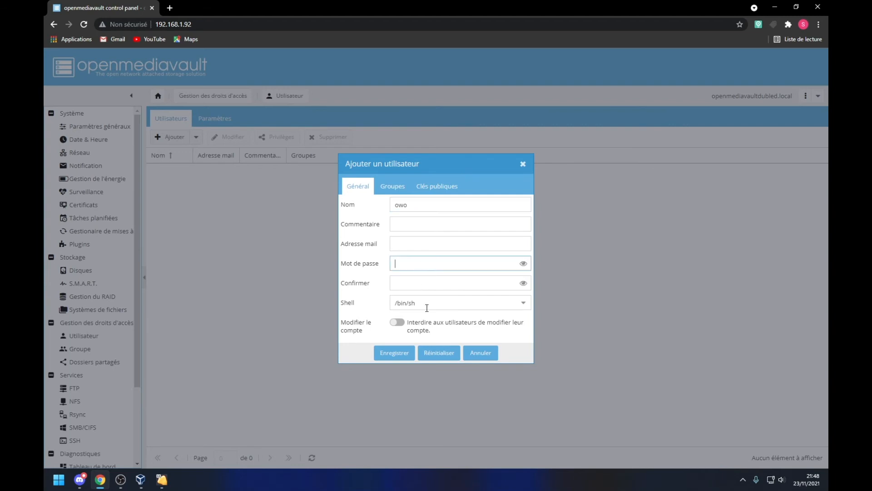
{"action": "type", "text": "•••••"}
{"action": "left_click", "coordinate": [432, 287]}
{"action": "type", "text": "••••"}
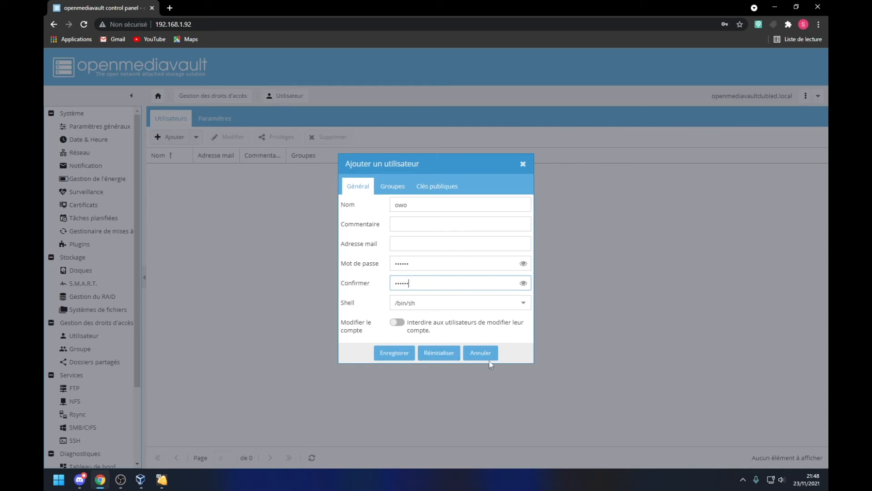
Step: Forbid the user from modifying their account, add them to classe, and save
{"action": "left_click", "coordinate": [398, 323]}
{"action": "left_click", "coordinate": [398, 323]}
{"action": "left_click", "coordinate": [399, 323]}
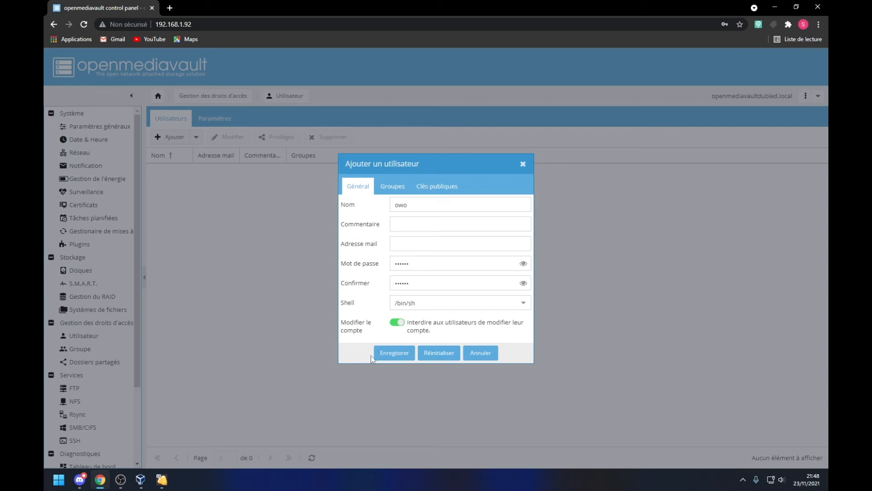
{"action": "left_click", "coordinate": [385, 187]}
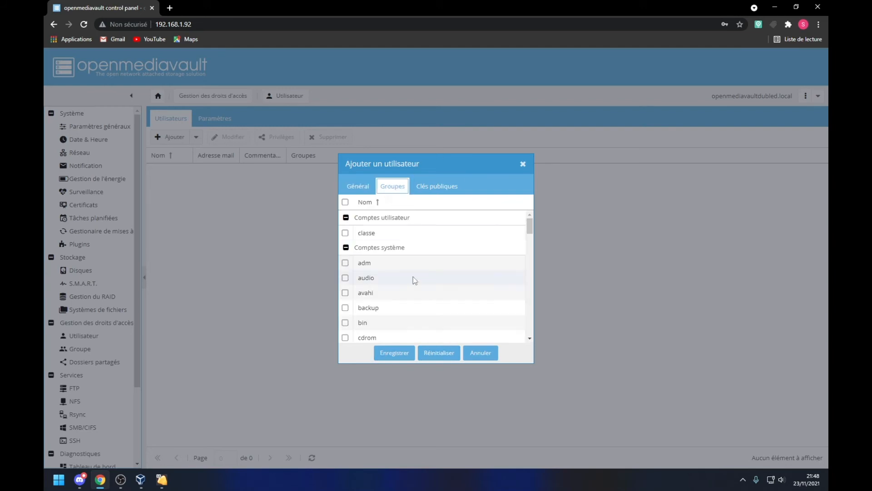
{"action": "left_click", "coordinate": [345, 232]}
{"action": "left_click", "coordinate": [357, 186]}
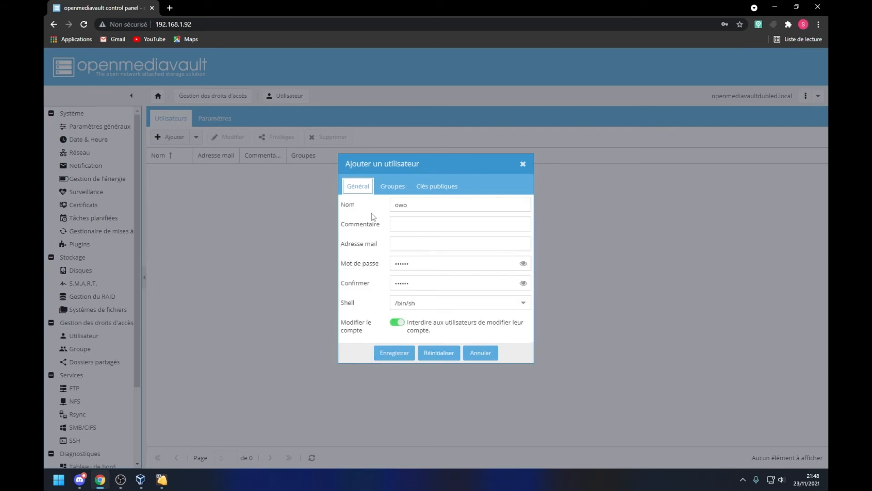
{"action": "left_click", "coordinate": [397, 350]}
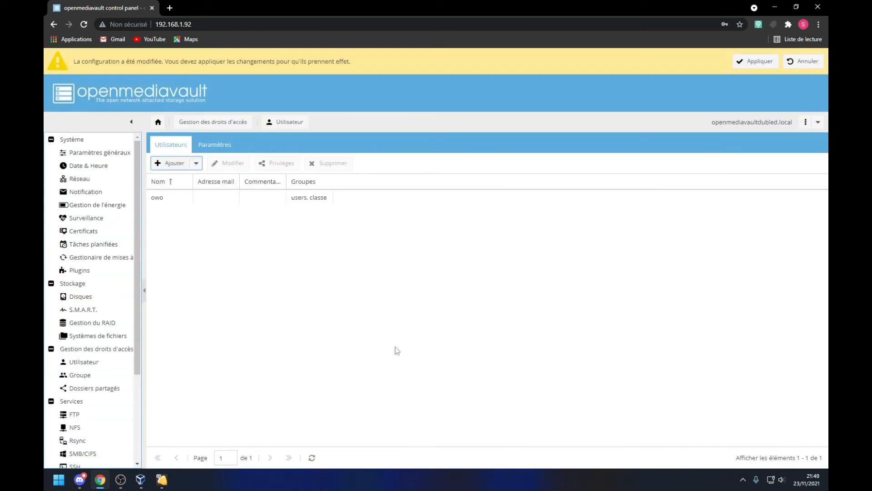
Step: Apply the pending user changes, then go to the Dossiers partagés page
{"action": "left_click", "coordinate": [755, 61]}
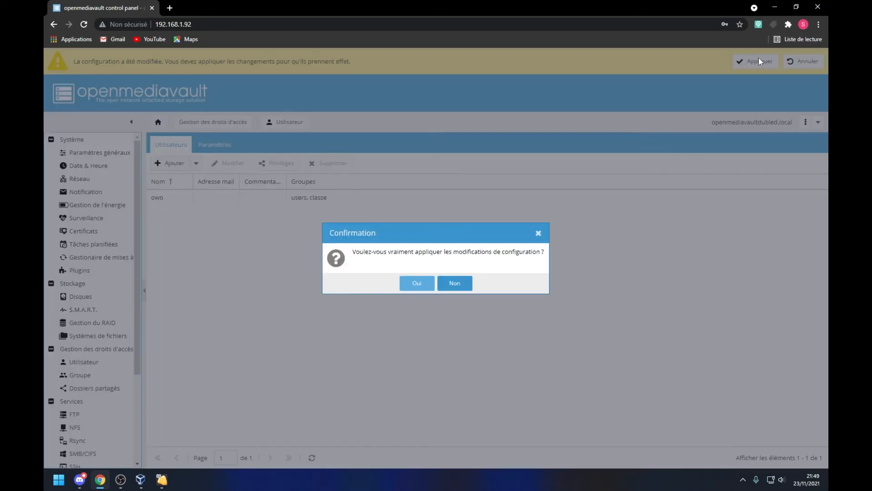
{"action": "left_click", "coordinate": [417, 283]}
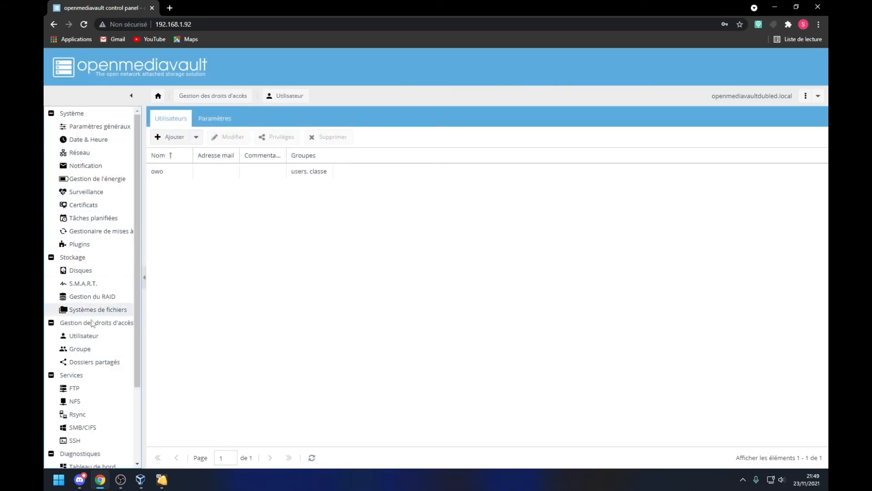
{"action": "left_click", "coordinate": [75, 362]}
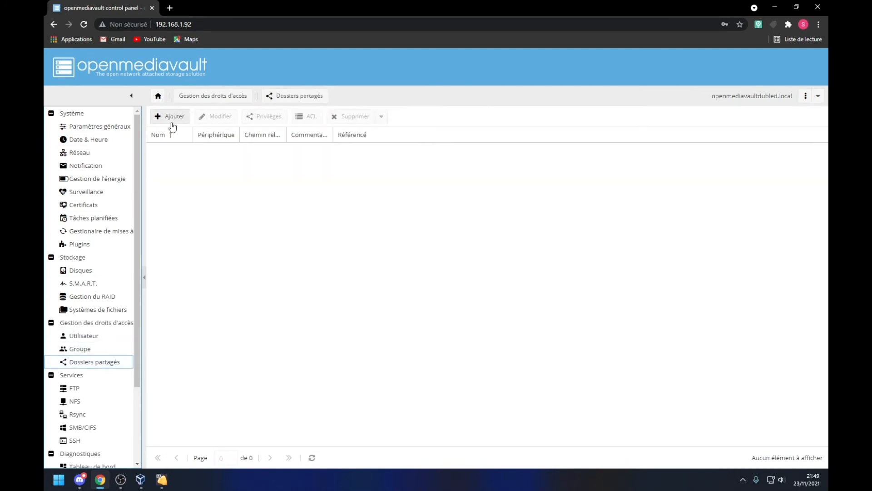
Step: Create a shared folder pdf on the stokage device with chosen permissions, save and apply it
{"action": "left_click", "coordinate": [170, 117]}
{"action": "left_click", "coordinate": [404, 196]}
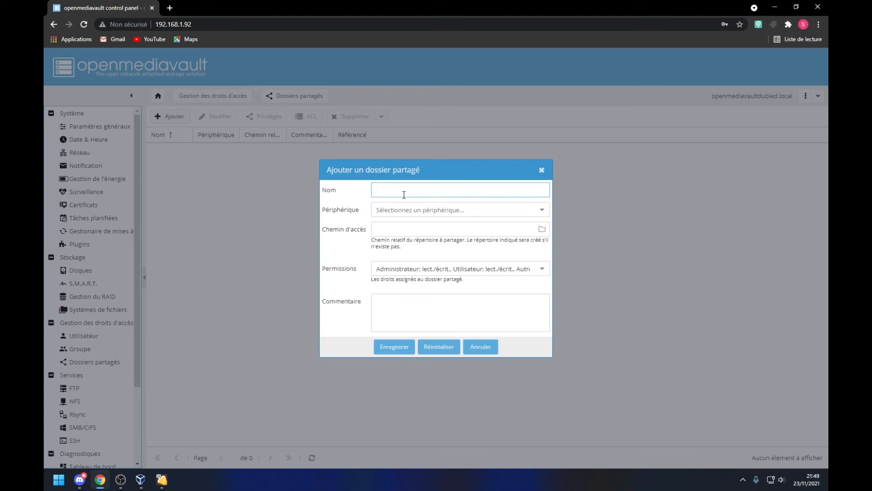
{"action": "type", "text": "pdf"}
{"action": "left_click", "coordinate": [400, 209]}
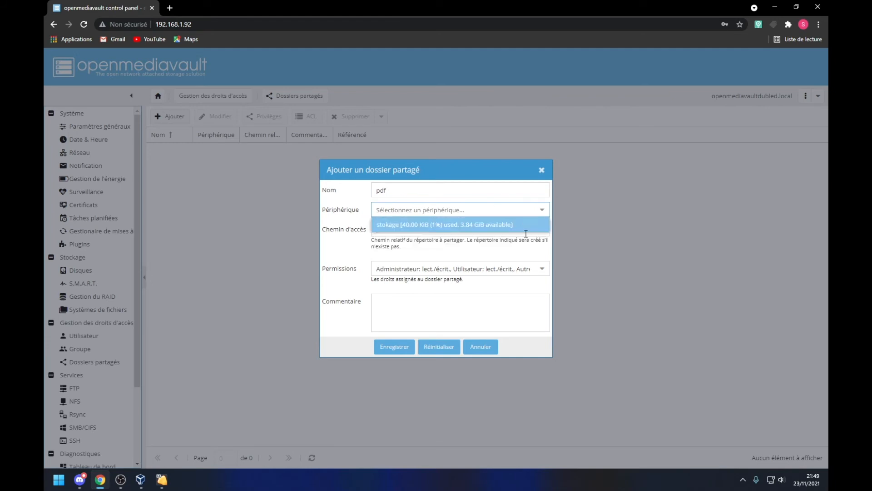
{"action": "left_click", "coordinate": [458, 225]}
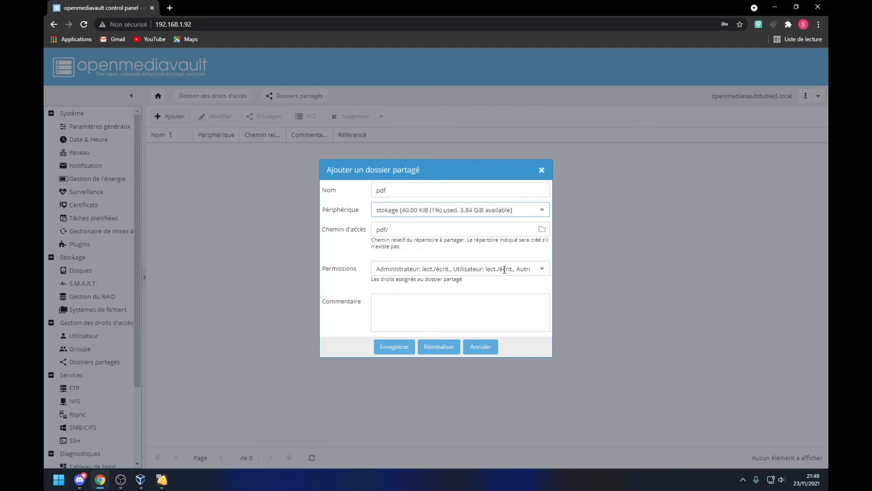
{"action": "left_click", "coordinate": [542, 269]}
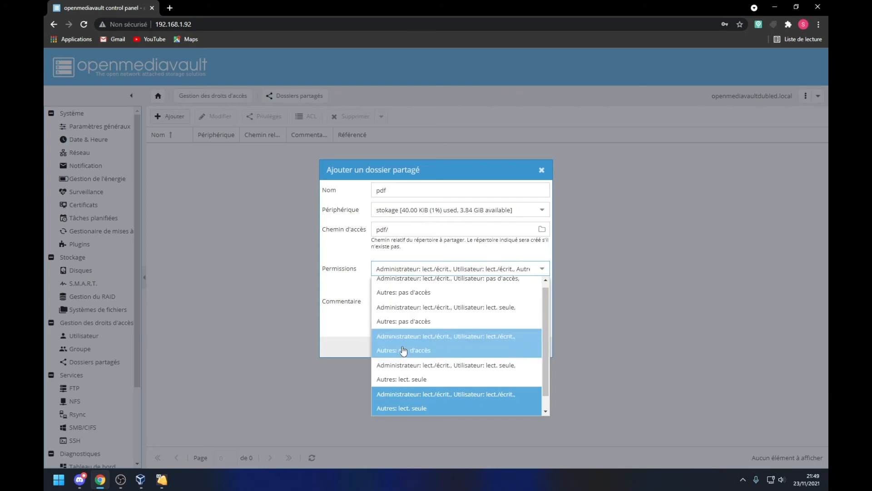
{"action": "left_click", "coordinate": [493, 343]}
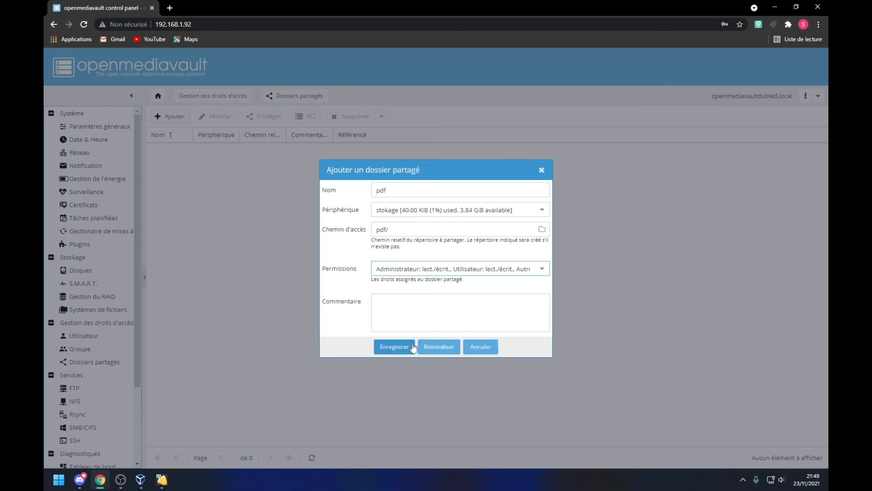
{"action": "left_click", "coordinate": [394, 346]}
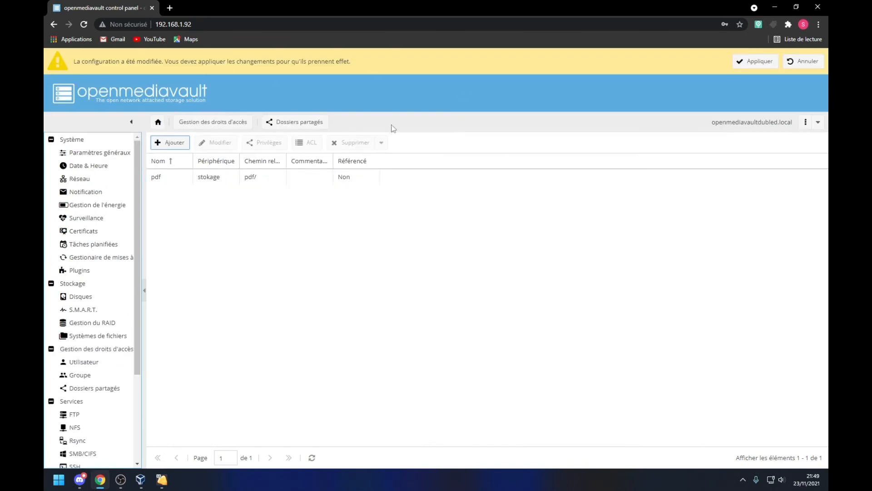
{"action": "left_click", "coordinate": [741, 68]}
{"action": "left_click", "coordinate": [414, 282]}
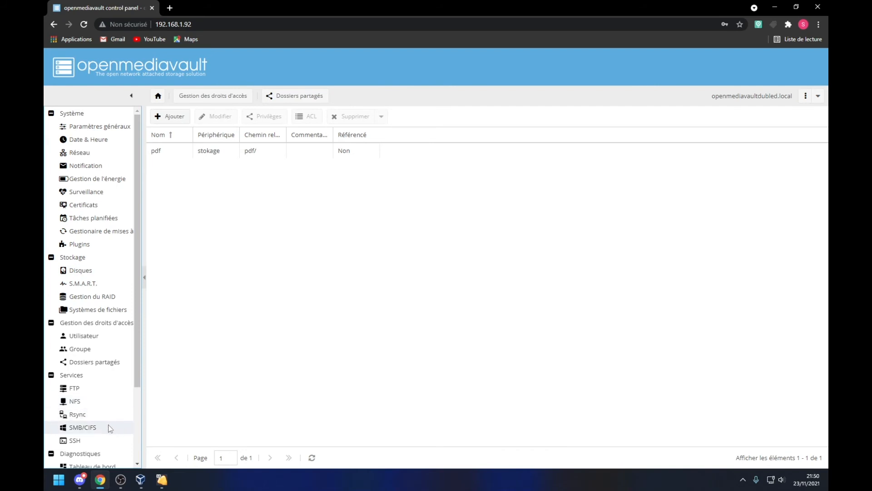
Step: Enable the SMB/CIFS service and save it, dismissing the hostname length error
{"action": "left_click", "coordinate": [87, 430]}
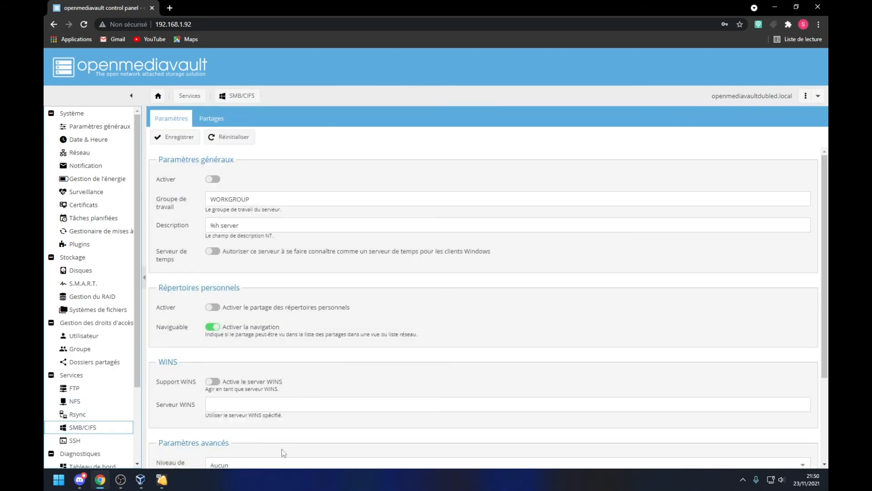
{"action": "left_click", "coordinate": [213, 179]}
{"action": "left_click", "coordinate": [195, 138]}
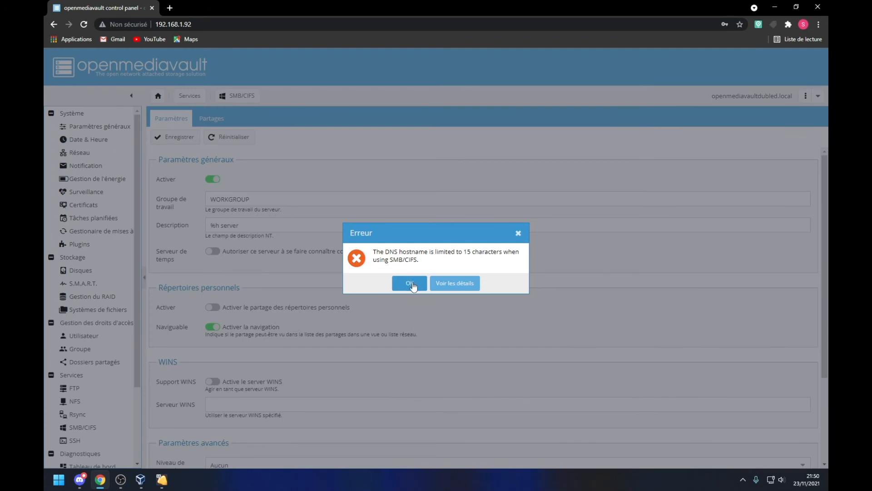
{"action": "left_click", "coordinate": [410, 284]}
Step: Start a new SMB share and select the pdf shared folder for it
{"action": "left_click", "coordinate": [211, 118]}
{"action": "left_click", "coordinate": [171, 119]}
{"action": "left_click", "coordinate": [211, 118]}
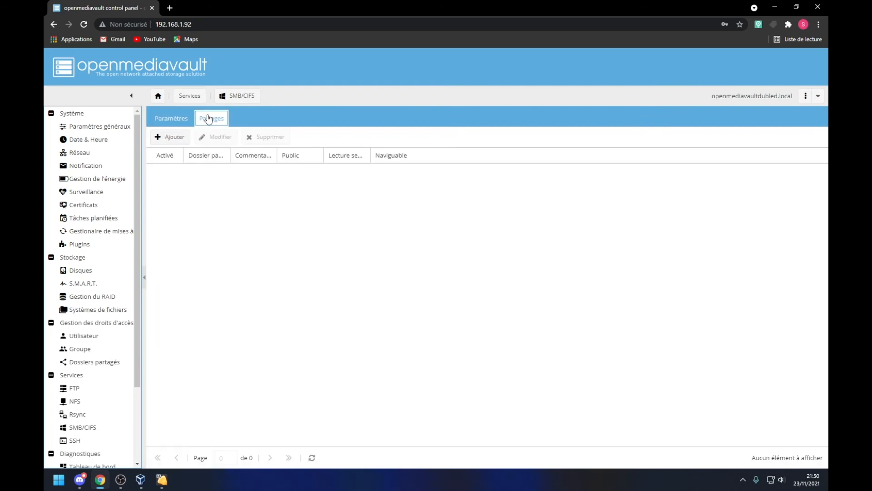
{"action": "left_click", "coordinate": [169, 137]}
{"action": "left_click", "coordinate": [390, 216]}
{"action": "left_click", "coordinate": [557, 218]}
{"action": "left_click", "coordinate": [489, 228]}
Step: Keep public access set to Non and save the new pdf share
{"action": "left_click", "coordinate": [394, 270]}
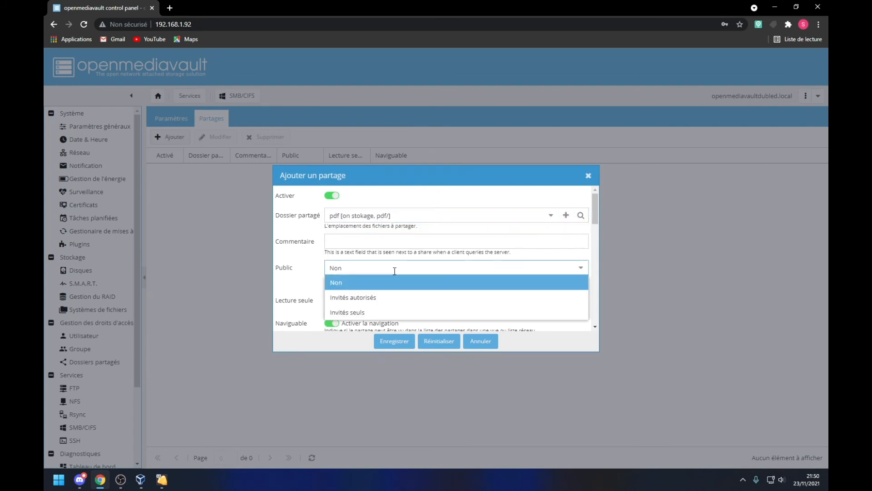
{"action": "left_click", "coordinate": [395, 270]}
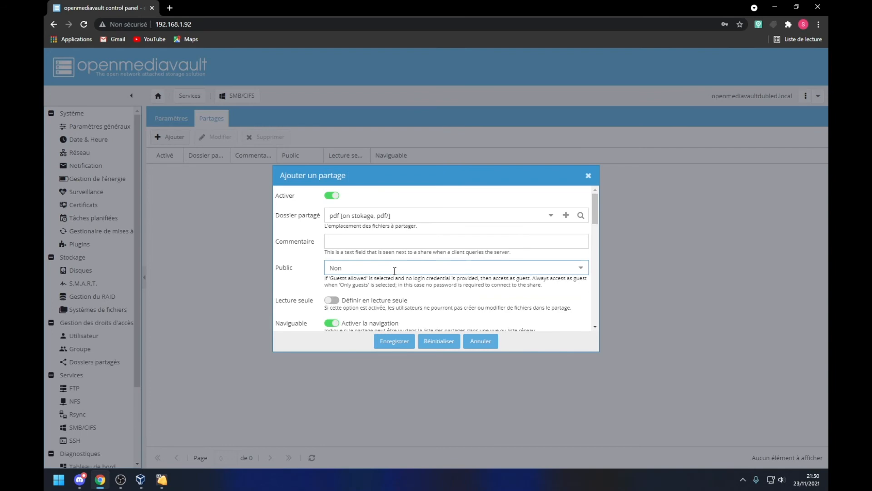
{"action": "left_click", "coordinate": [400, 240]}
{"action": "scroll", "coordinate": [400, 240], "scroll_direction": "down", "scroll_amount": 1}
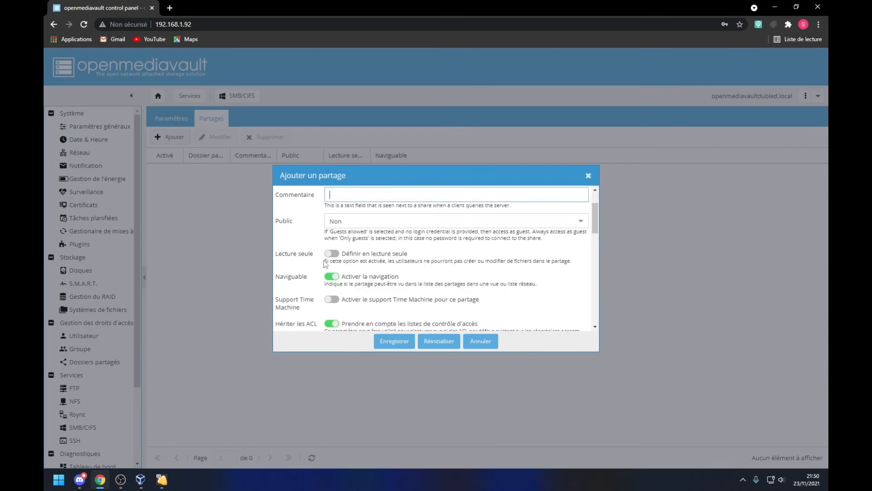
{"action": "scroll", "coordinate": [326, 261], "scroll_direction": "down", "scroll_amount": 1}
{"action": "scroll", "coordinate": [336, 268], "scroll_direction": "down", "scroll_amount": 3}
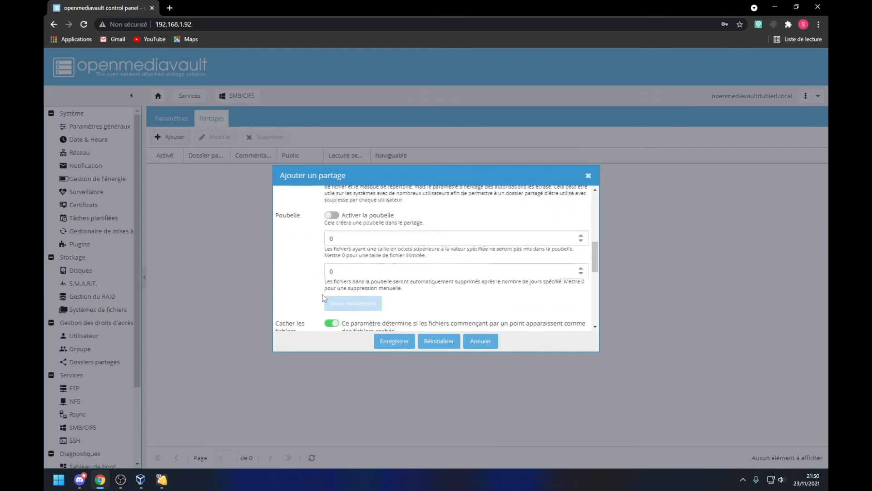
{"action": "scroll", "coordinate": [336, 268], "scroll_direction": "down", "scroll_amount": 4}
{"action": "scroll", "coordinate": [323, 273], "scroll_direction": "up", "scroll_amount": 6}
{"action": "scroll", "coordinate": [323, 273], "scroll_direction": "up", "scroll_amount": 4}
{"action": "left_click", "coordinate": [395, 340]}
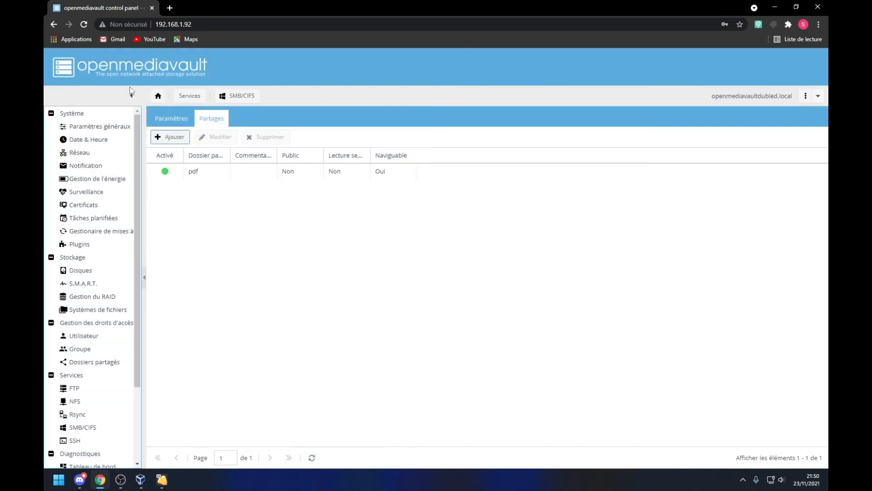
Step: Apply the pending configuration changes and confirm with Oui
{"action": "left_click", "coordinate": [745, 62]}
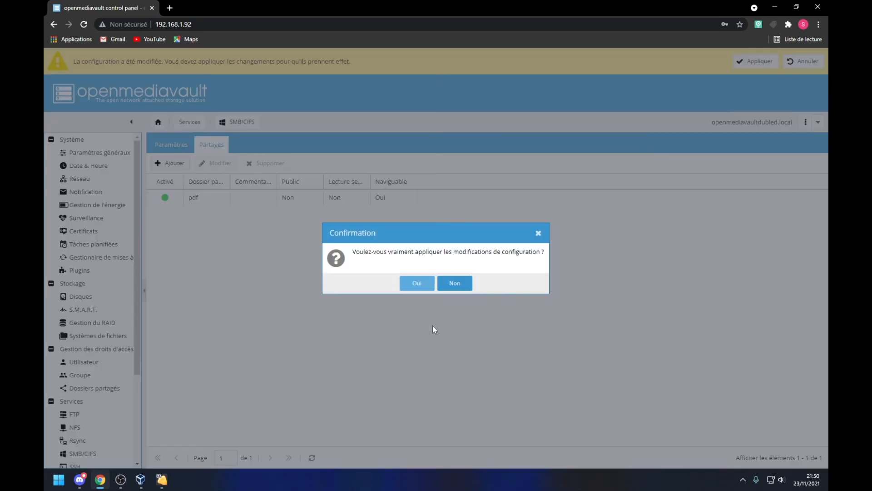
{"action": "left_click", "coordinate": [417, 283]}
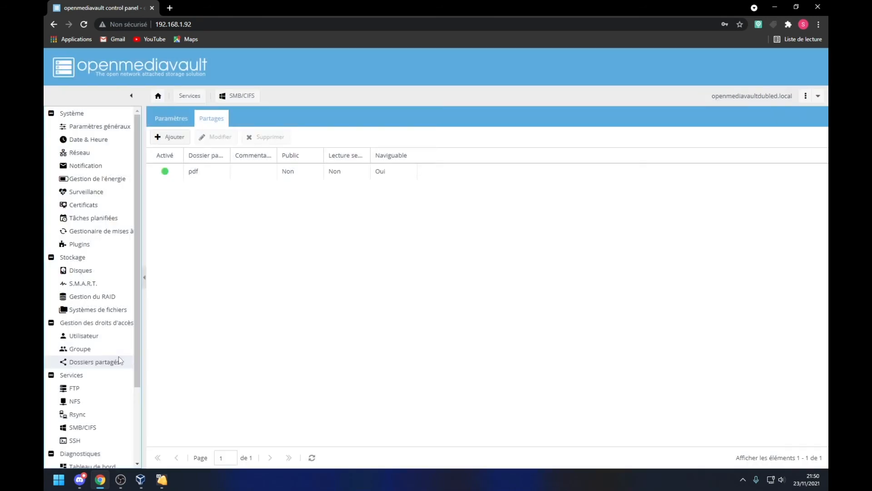
{"action": "scroll", "coordinate": [119, 358], "scroll_direction": "down", "scroll_amount": 1}
{"action": "left_click", "coordinate": [96, 420]}
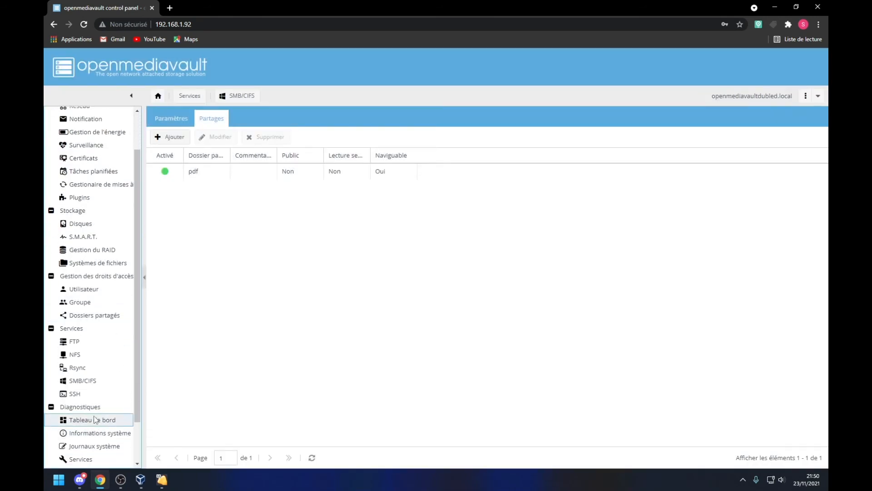
{"action": "left_click", "coordinate": [418, 218]}
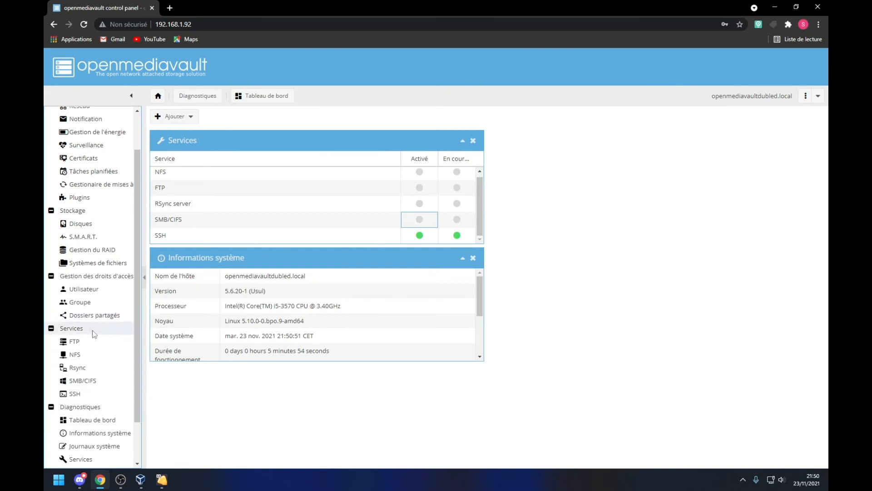
{"action": "left_click", "coordinate": [89, 379]}
{"action": "left_click", "coordinate": [216, 180]}
{"action": "left_click", "coordinate": [185, 142]}
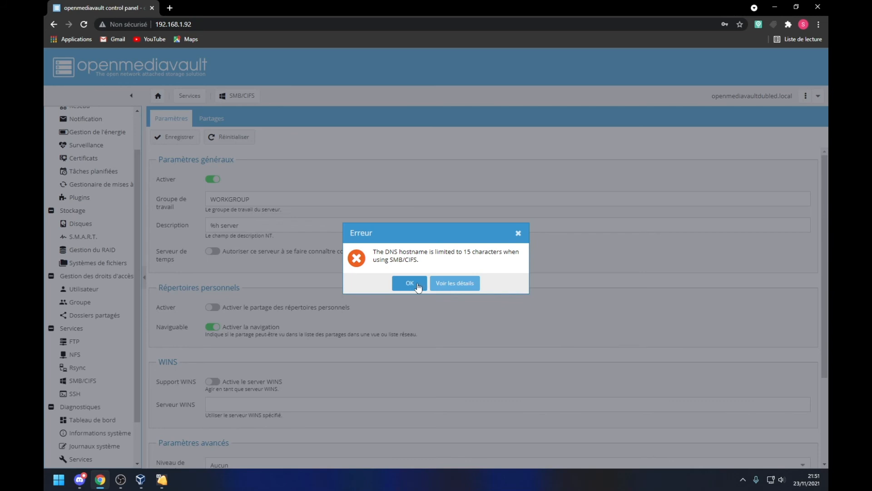
{"action": "left_click", "coordinate": [455, 283]}
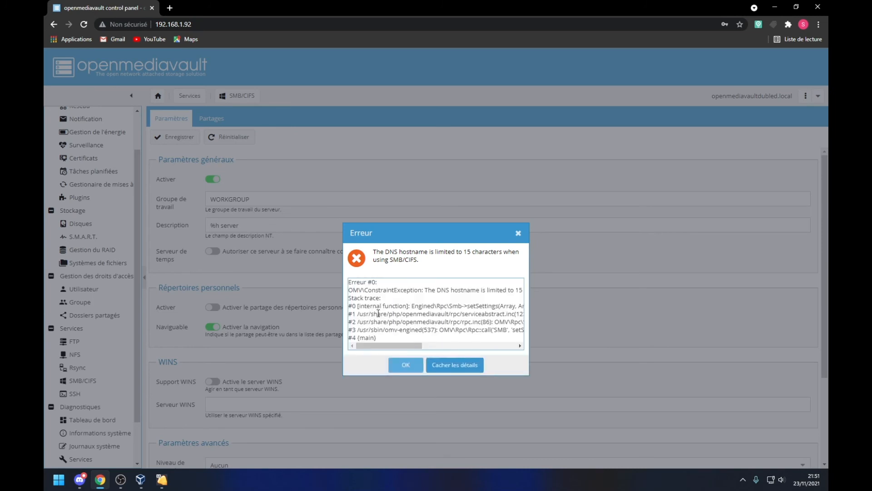
{"action": "mouse_move", "coordinate": [362, 298]}
{"action": "left_mouse_down"}
{"action": "mouse_move", "coordinate": [384, 314]}
{"action": "mouse_move", "coordinate": [349, 282]}
{"action": "left_mouse_up"}
{"action": "left_click", "coordinate": [410, 330]}
{"action": "left_click", "coordinate": [409, 367]}
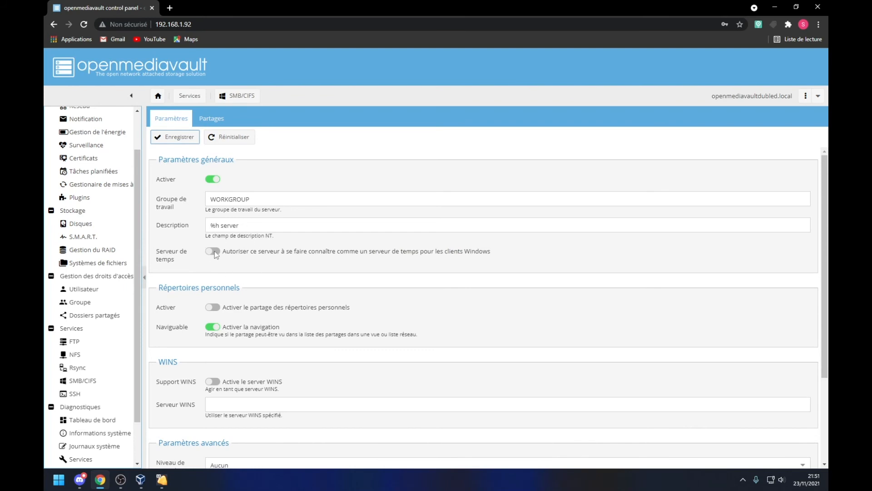
{"action": "left_click", "coordinate": [260, 199]}
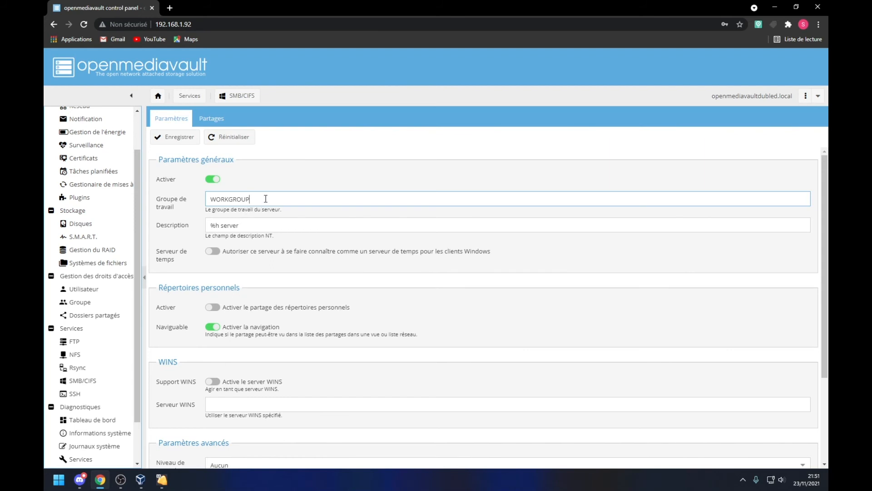
{"action": "left_click_drag", "start_coordinate": [266, 199], "coordinate": [212, 200]}
{"action": "key", "text": "BackSpace"}
{"action": "type", "text": "c"}
{"action": "key", "text": "BackSpace"}
{"action": "key", "text": "BackSpace"}
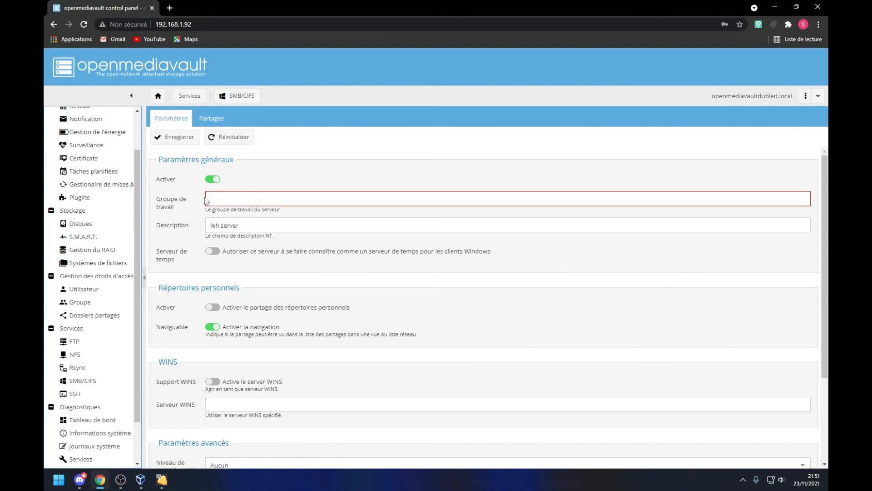
{"action": "type", "text": "68"}
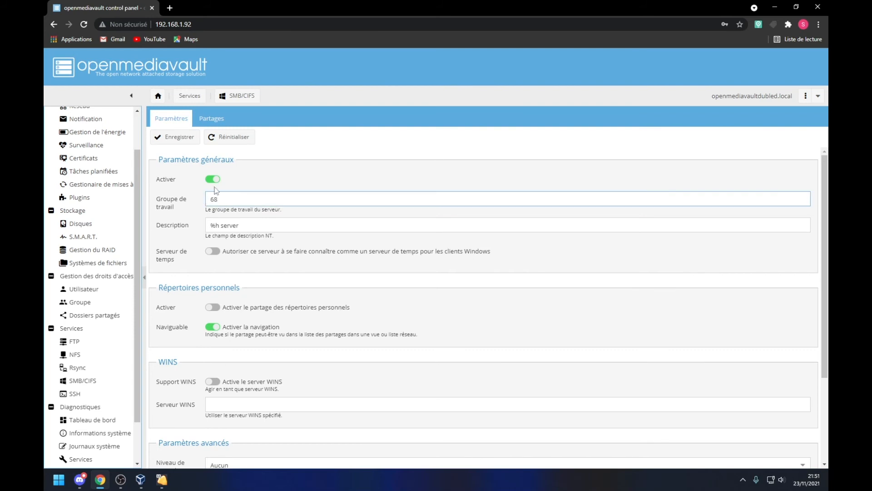
{"action": "left_click", "coordinate": [198, 171]}
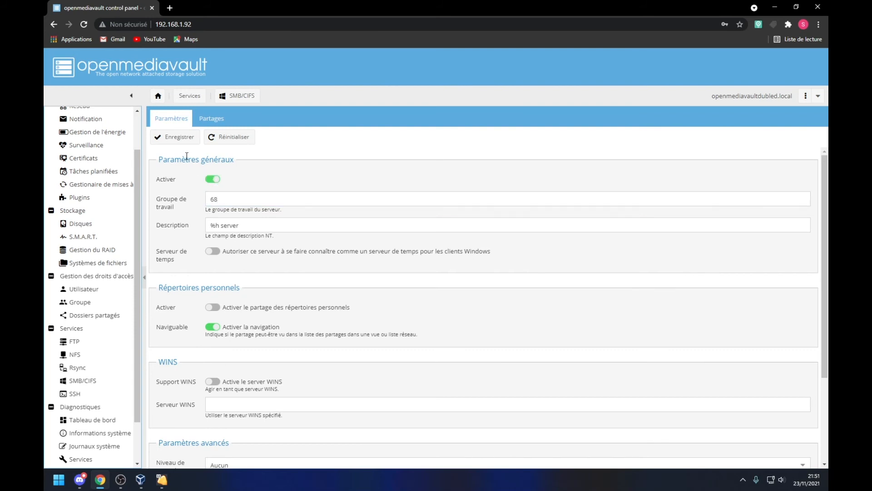
{"action": "left_click", "coordinate": [181, 138]}
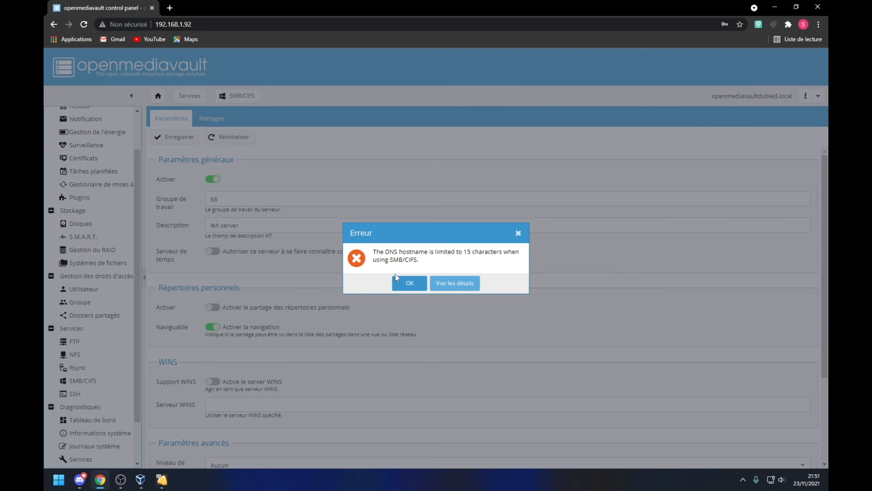
{"action": "left_click", "coordinate": [400, 282]}
{"action": "scroll", "coordinate": [244, 261], "scroll_direction": "down", "scroll_amount": 3}
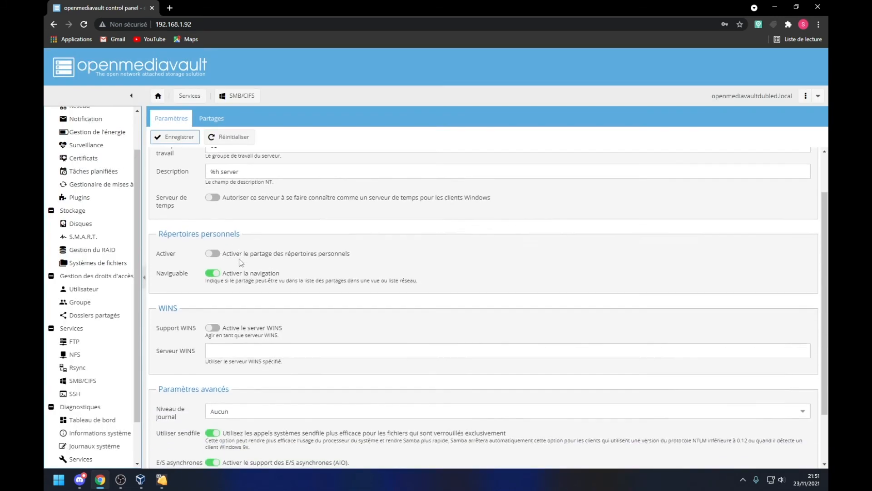
{"action": "scroll", "coordinate": [271, 341], "scroll_direction": "up", "scroll_amount": 2}
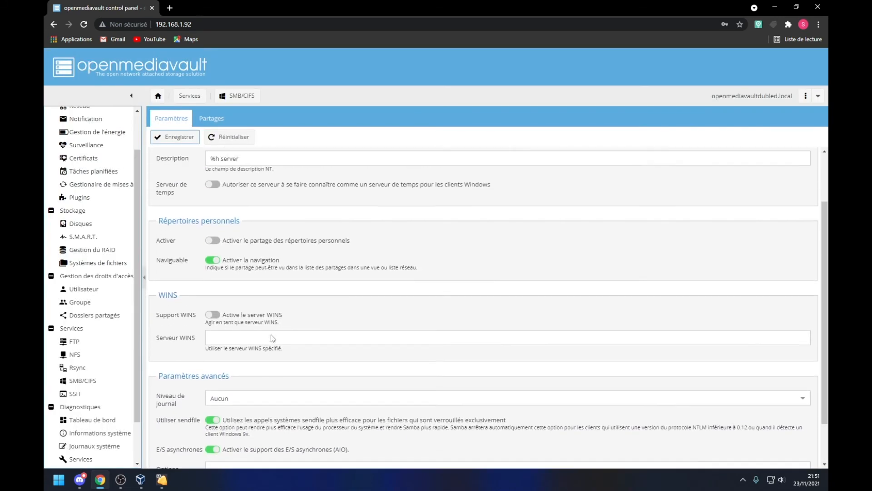
{"action": "scroll", "coordinate": [232, 333], "scroll_direction": "up", "scroll_amount": 1}
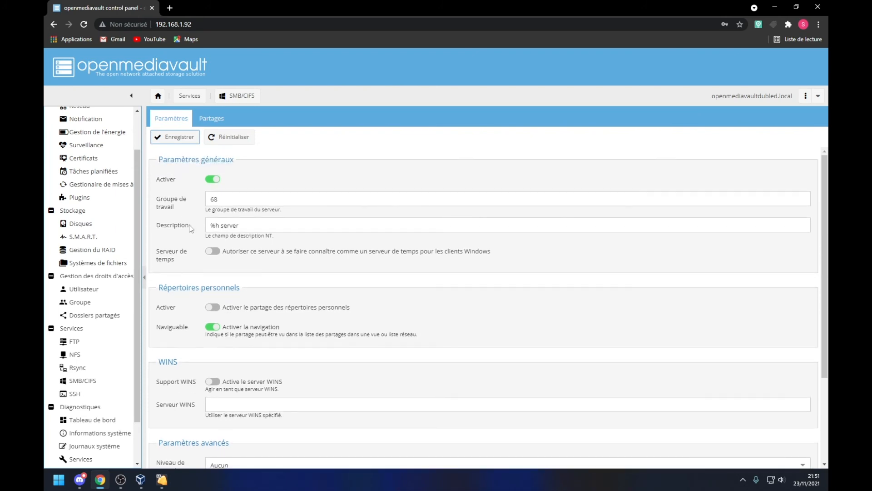
{"action": "left_click", "coordinate": [190, 136]}
{"action": "left_click", "coordinate": [402, 277]}
{"action": "left_click", "coordinate": [140, 479]}
{"action": "left_click", "coordinate": [387, 144]}
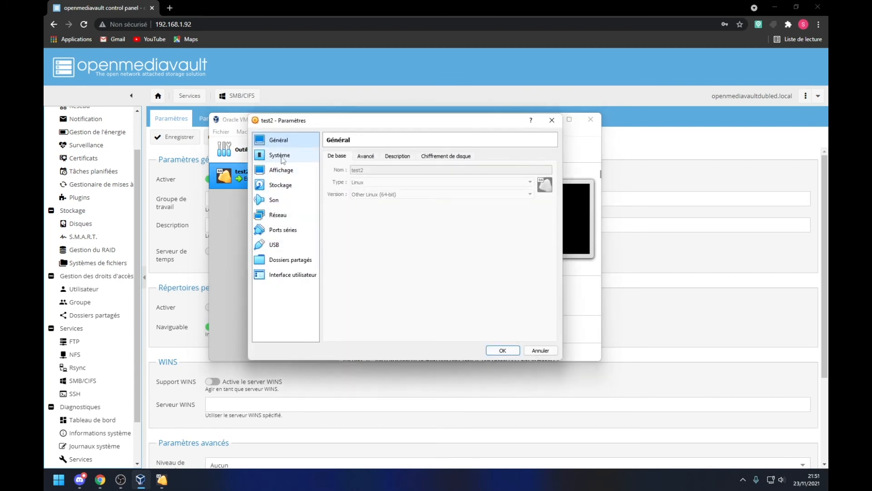
{"action": "left_click", "coordinate": [281, 155]}
{"action": "left_click", "coordinate": [286, 170]}
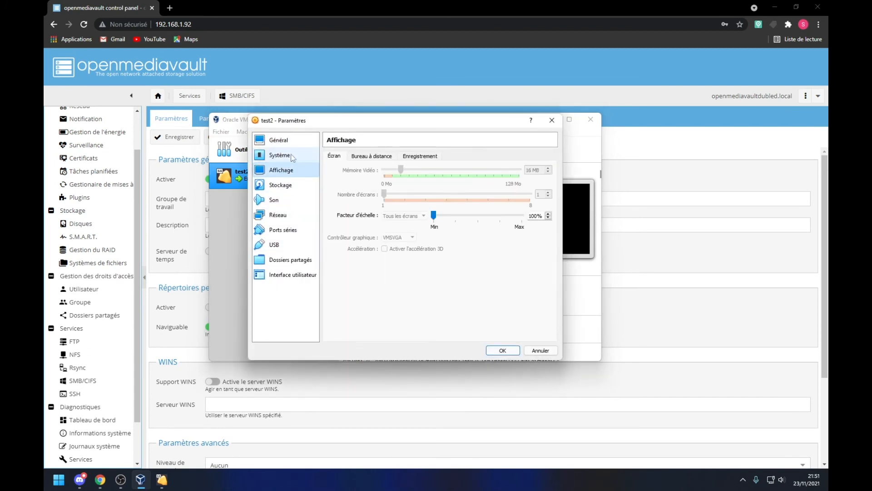
{"action": "left_click", "coordinate": [293, 157]}
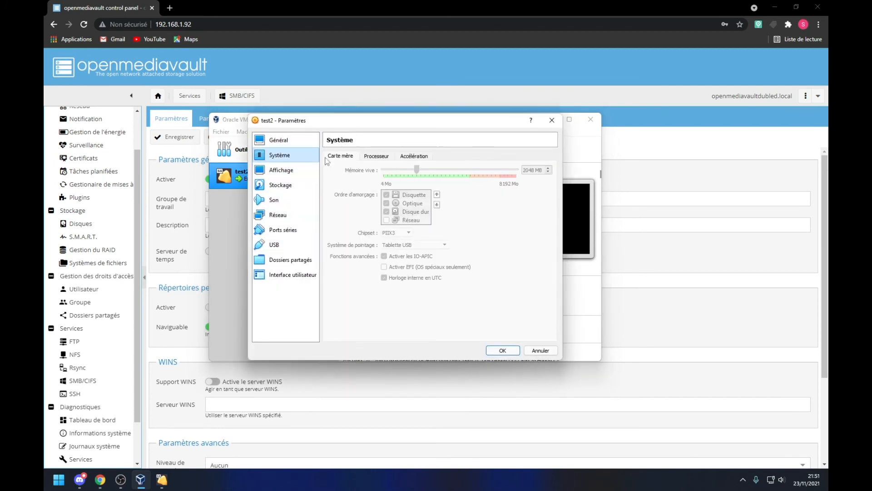
{"action": "left_click", "coordinate": [284, 212]}
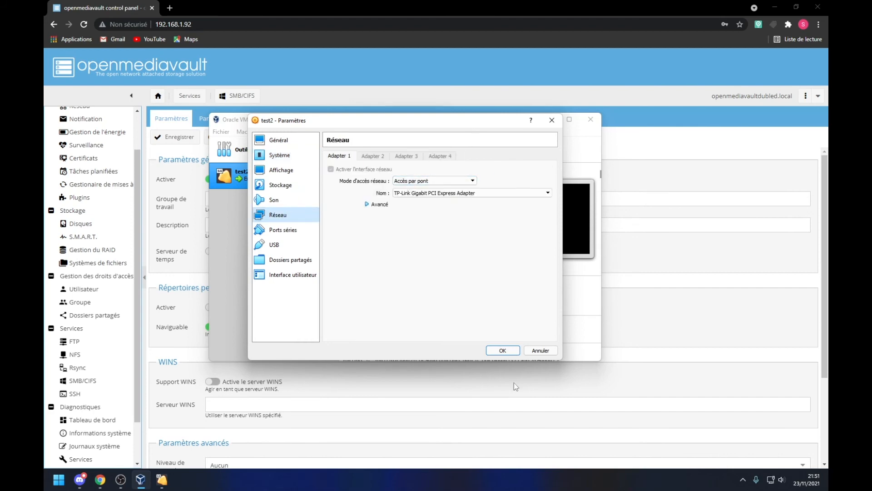
{"action": "left_click", "coordinate": [509, 353]}
{"action": "left_click", "coordinate": [553, 120]}
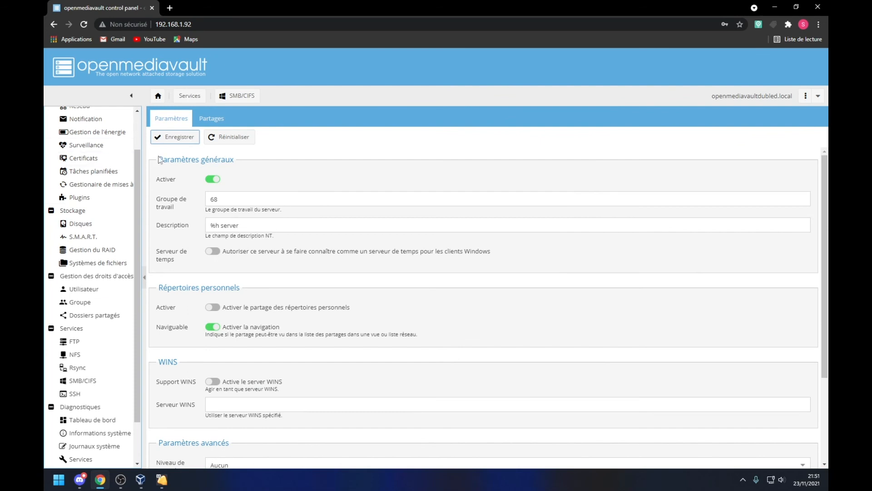
Step: Glance at the dashboard and Rsync tasks, ending on FTP settings (disabled, port 21, 5 clients)
{"action": "left_click", "coordinate": [93, 420]}
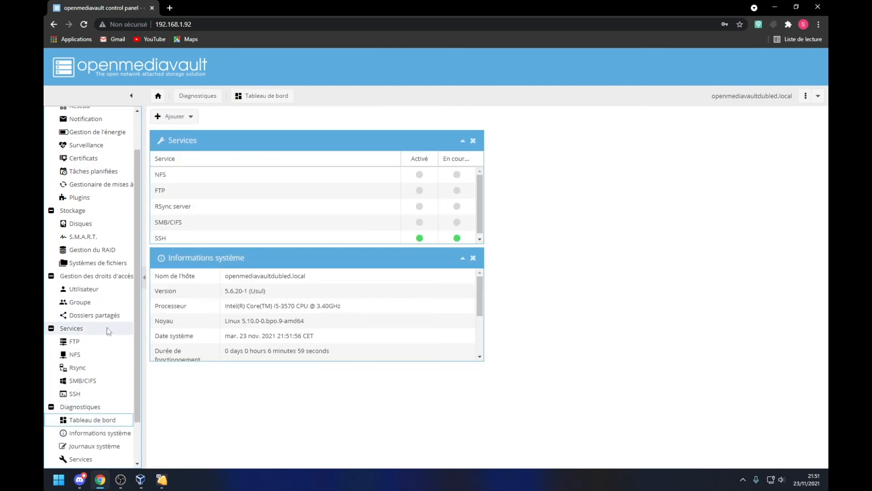
{"action": "left_click", "coordinate": [81, 341]}
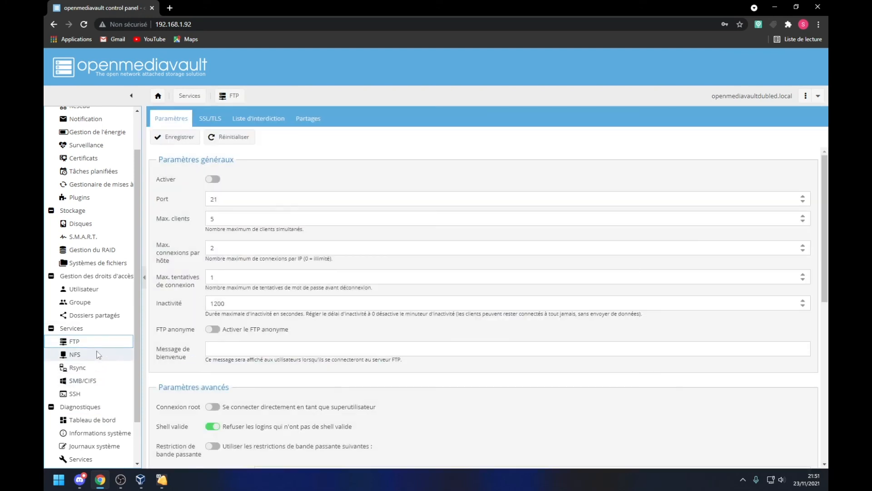
{"action": "left_click", "coordinate": [97, 367]}
{"action": "left_click", "coordinate": [104, 342]}
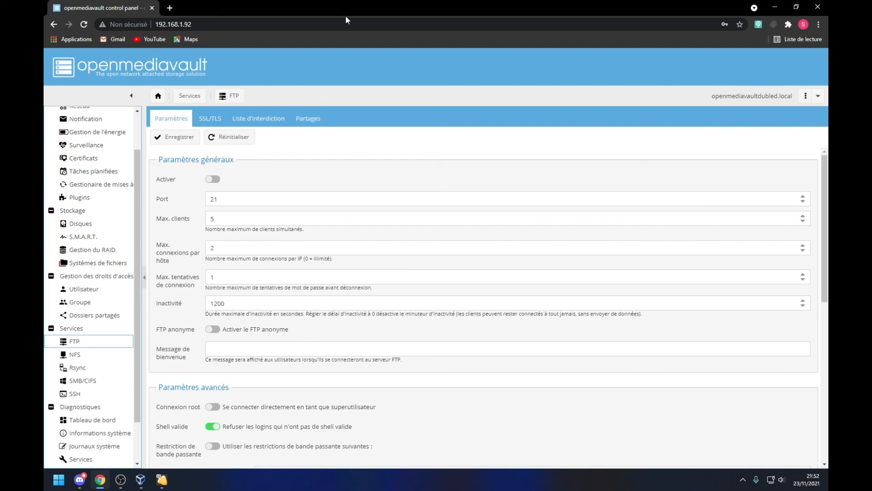
Step: In a new tab, go to the second NAS panel at 192.168.1.89:810
{"action": "left_click", "coordinate": [169, 8]}
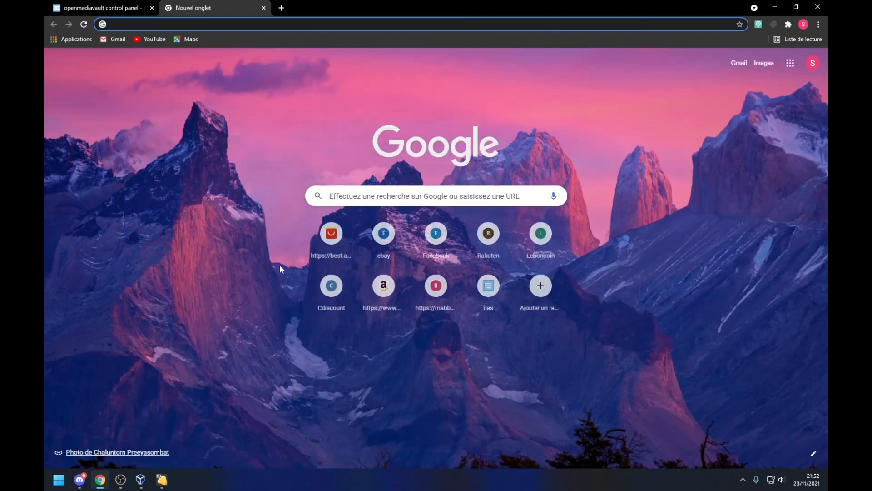
{"action": "type", "text": "192.1"}
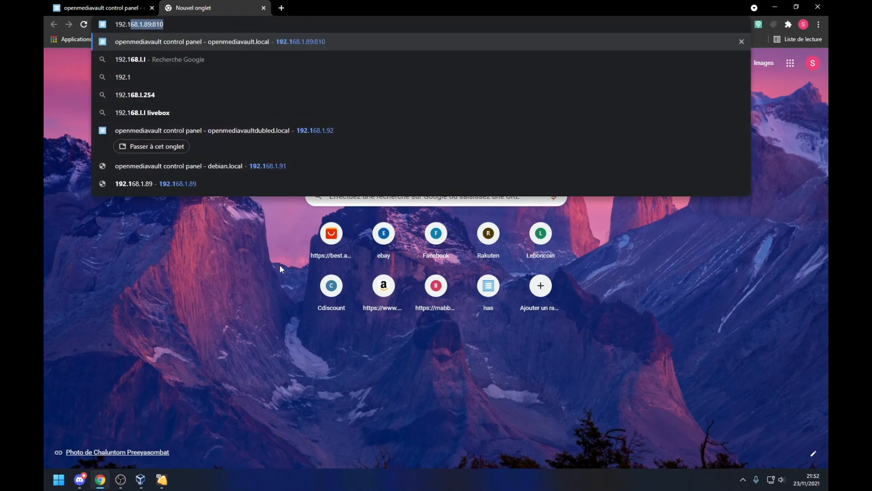
{"action": "type", "text": "6"}
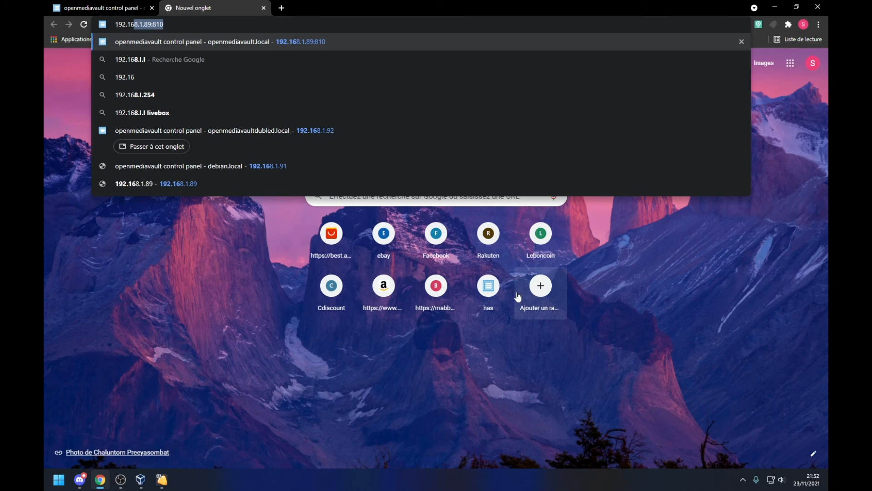
{"action": "left_click", "coordinate": [505, 296]}
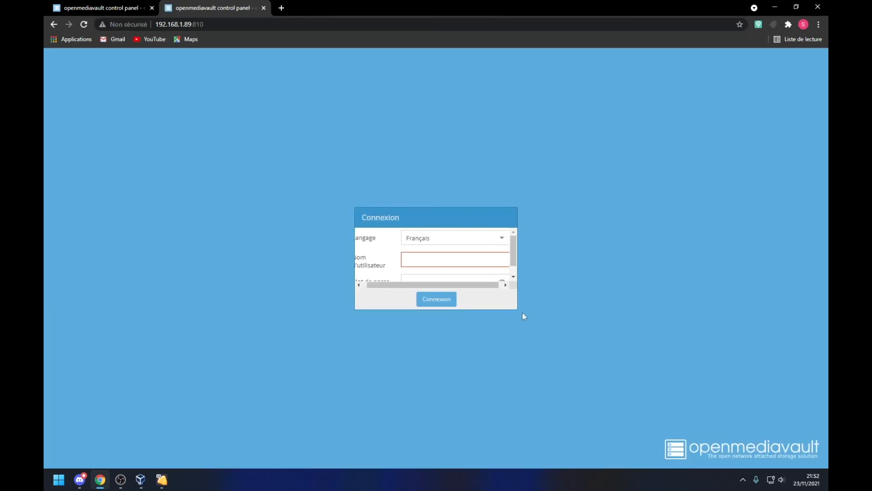
Step: Log in to the panel with the username and password
{"action": "left_click_drag", "start_coordinate": [519, 310], "coordinate": [544, 340]}
{"action": "type", "text": "a"}
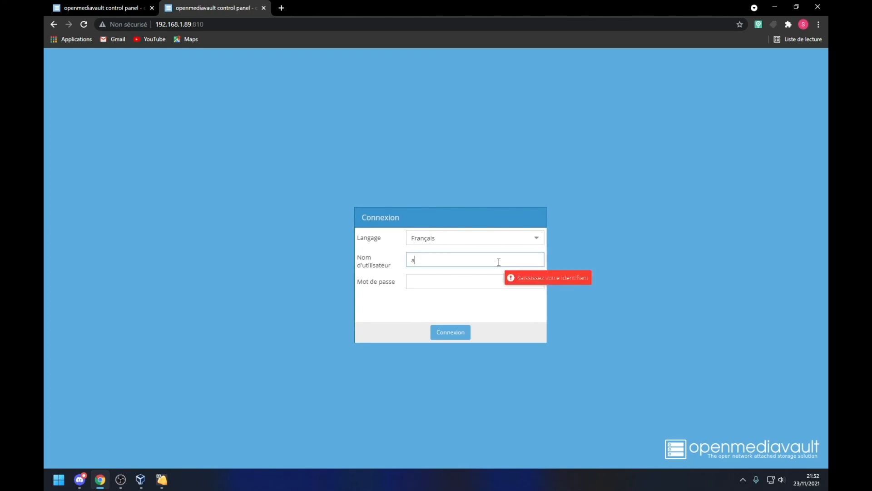
{"action": "key", "text": "BackSpace"}
{"action": "key", "text": "BackSpace"}
{"action": "key", "text": "BackSpace"}
{"action": "type", "text": "dmi"}
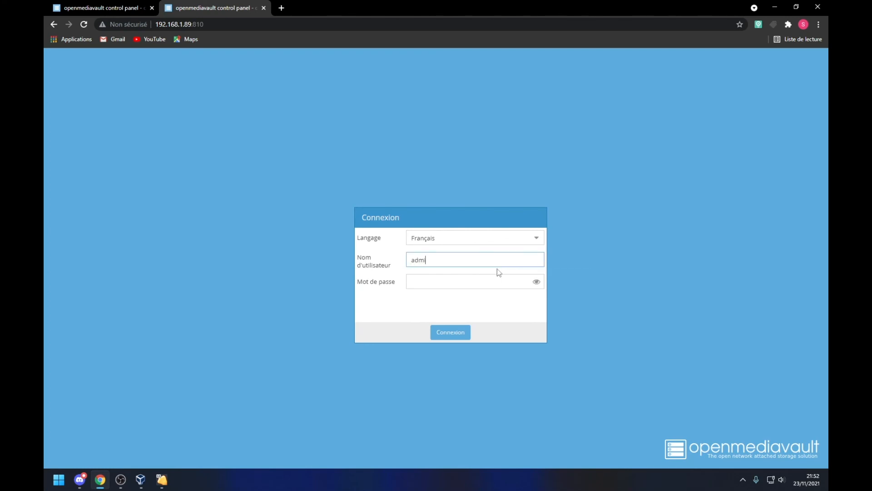
{"action": "type", "text": "n"}
{"action": "left_click", "coordinate": [480, 277]}
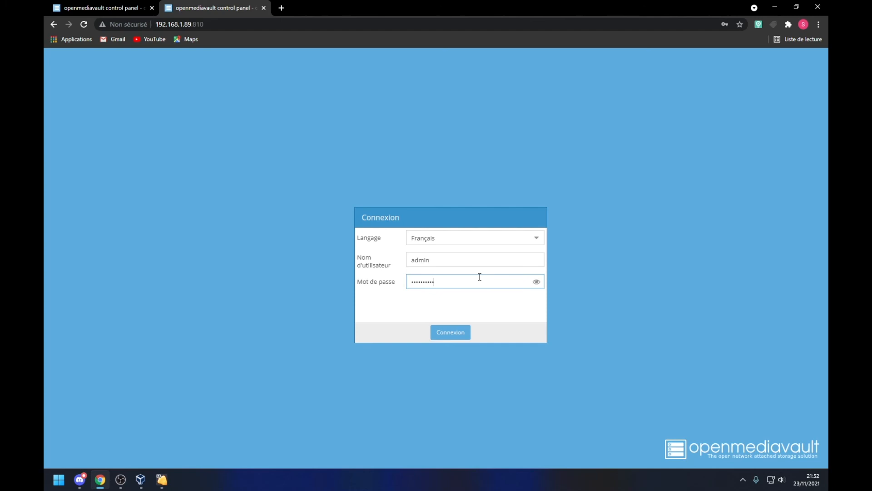
{"action": "key", "text": "Return"}
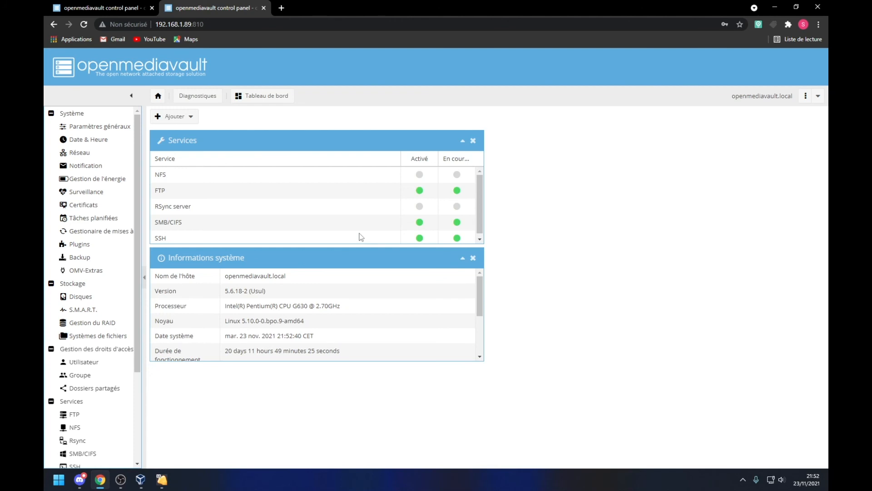
Step: Review the dashboard's hostname and the FTP, SMB/CIFS and SSH service statuses
{"action": "left_click", "coordinate": [235, 278]}
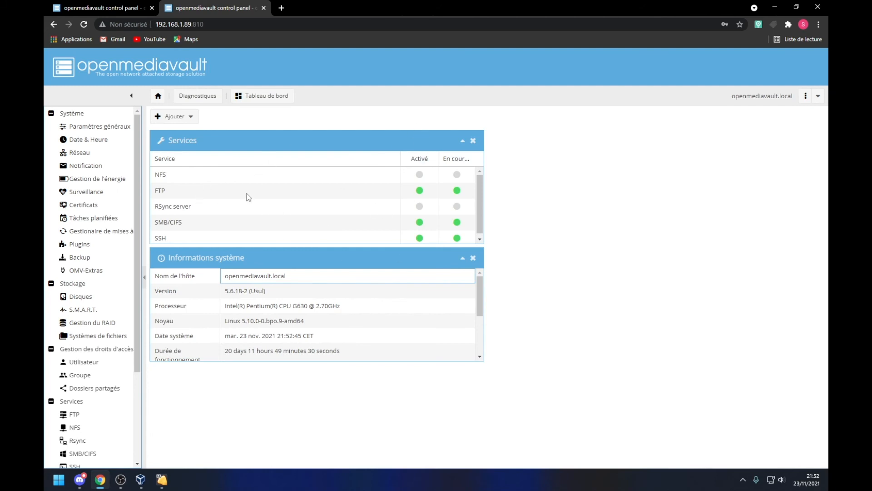
{"action": "left_click", "coordinate": [216, 192]}
{"action": "left_click", "coordinate": [264, 217]}
{"action": "left_click", "coordinate": [265, 236]}
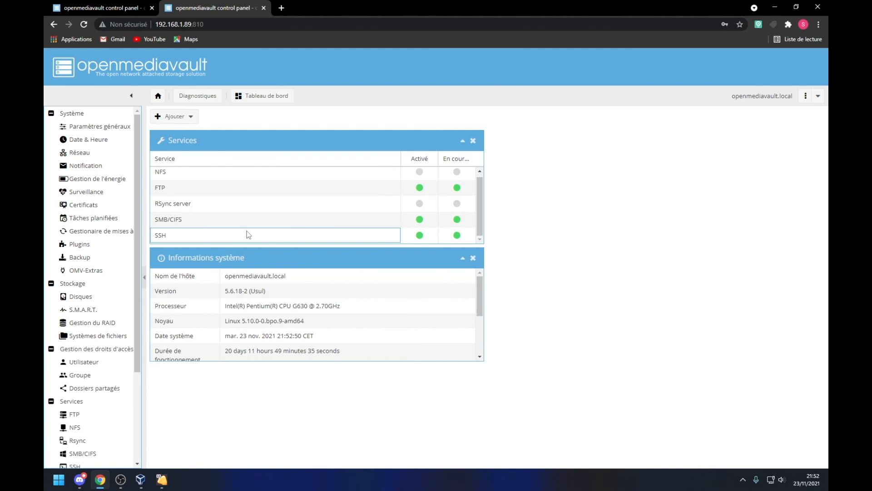
{"action": "scroll", "coordinate": [91, 312], "scroll_direction": "down", "scroll_amount": 1}
{"action": "scroll", "coordinate": [91, 312], "scroll_direction": "down", "scroll_amount": 2}
Step: Switch off SMB/CIFS, save, check SSH and FTP, then apply pending changes
{"action": "left_click", "coordinate": [100, 360]}
{"action": "left_click", "coordinate": [215, 180]}
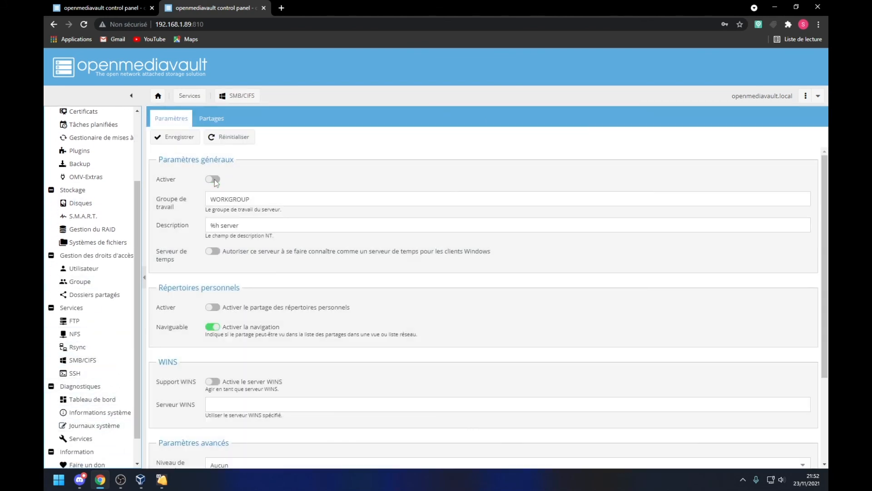
{"action": "left_click", "coordinate": [179, 138]}
{"action": "left_click", "coordinate": [75, 373]}
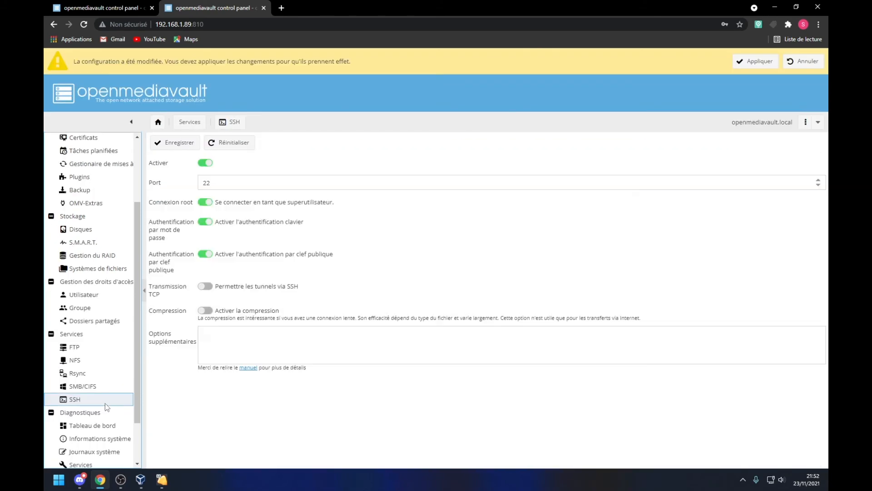
{"action": "left_click", "coordinate": [87, 348]}
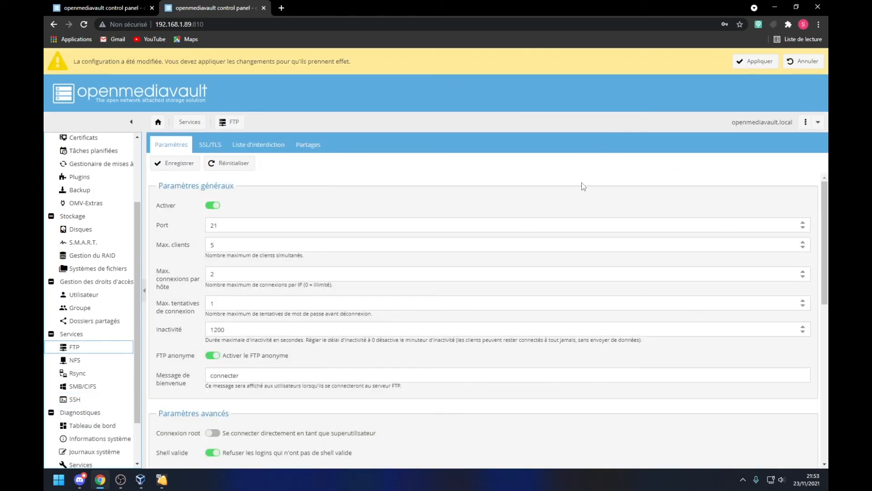
{"action": "left_click", "coordinate": [82, 386]}
{"action": "left_click", "coordinate": [756, 61]}
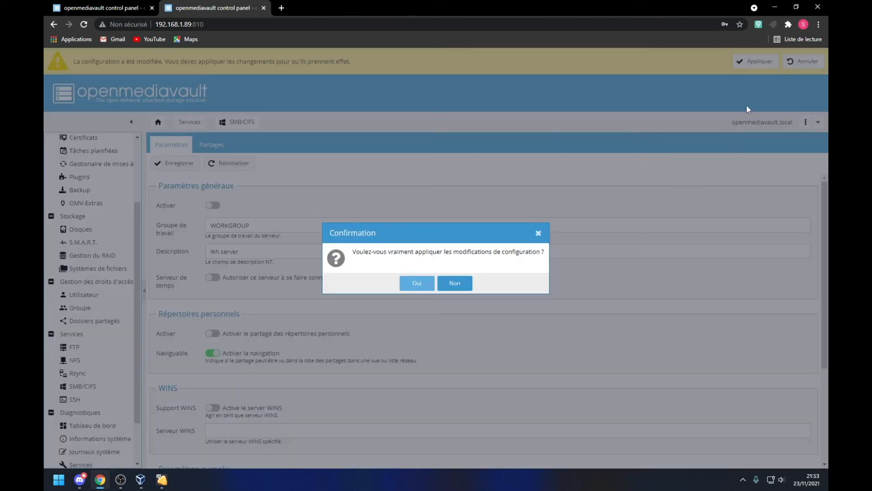
Step: Confirm applying the changes with Oui, then search the Windows start menu
{"action": "left_click", "coordinate": [412, 284]}
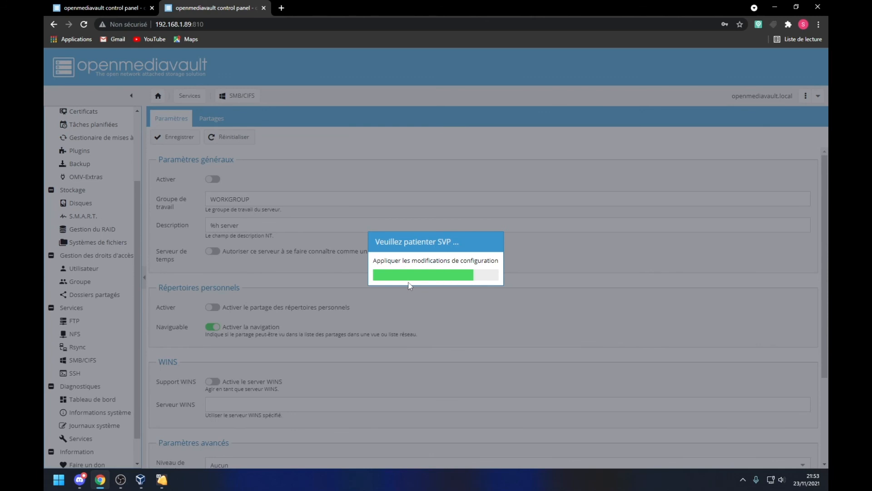
{"action": "left_click", "coordinate": [59, 479]}
{"action": "left_click", "coordinate": [133, 148]}
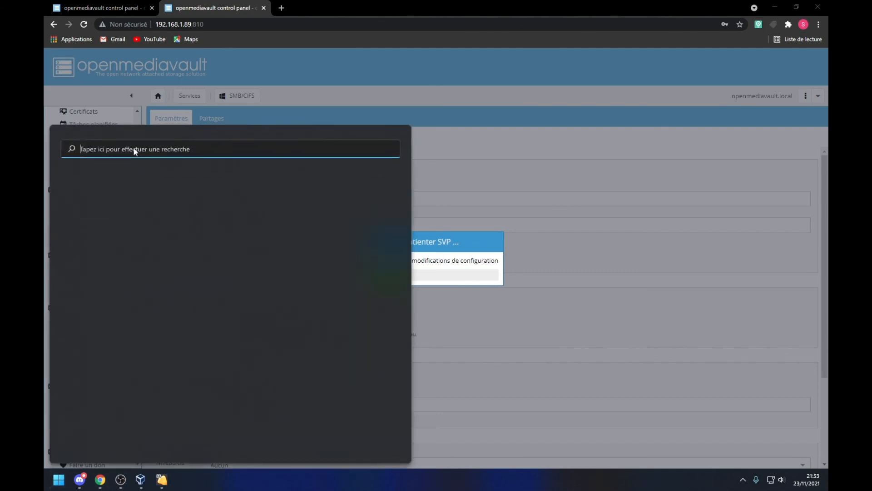
Step: View the five network devices, including Bbox, in File Explorer, then minimise it
{"action": "left_click", "coordinate": [385, 229]}
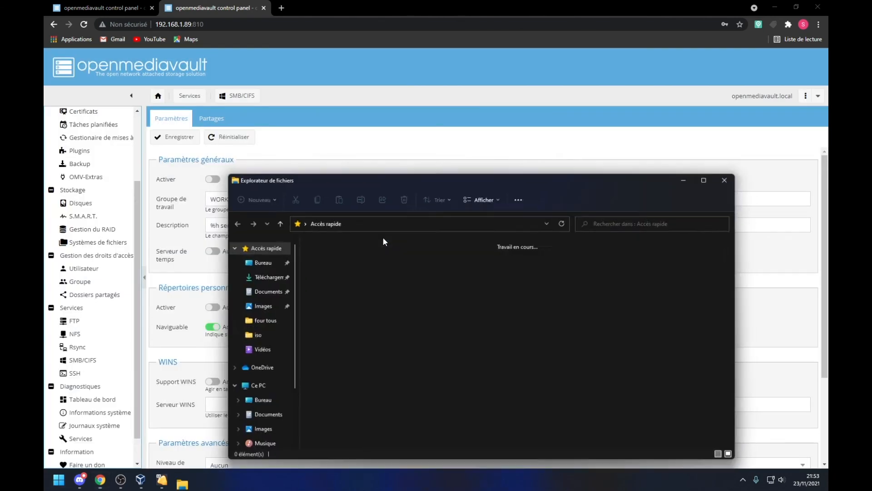
{"action": "scroll", "coordinate": [265, 427], "scroll_direction": "down", "scroll_amount": 2}
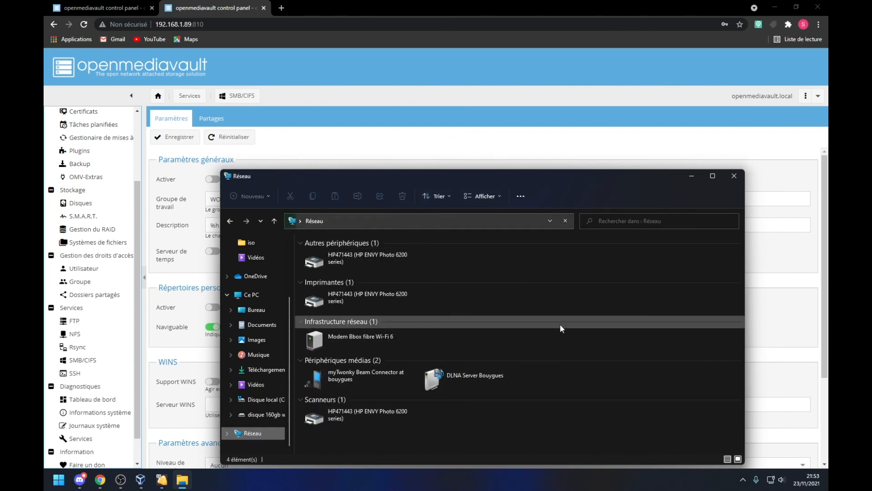
{"action": "left_click_drag", "start_coordinate": [578, 183], "coordinate": [541, 113]}
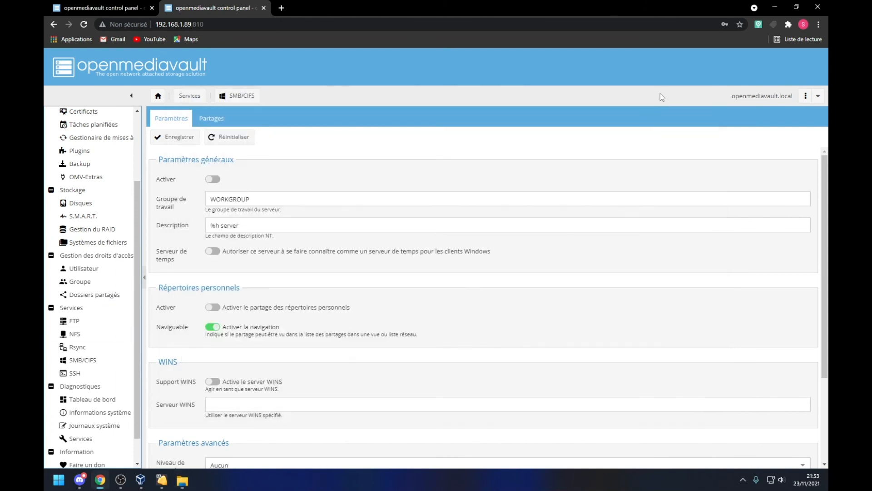
{"action": "left_click", "coordinate": [653, 104]}
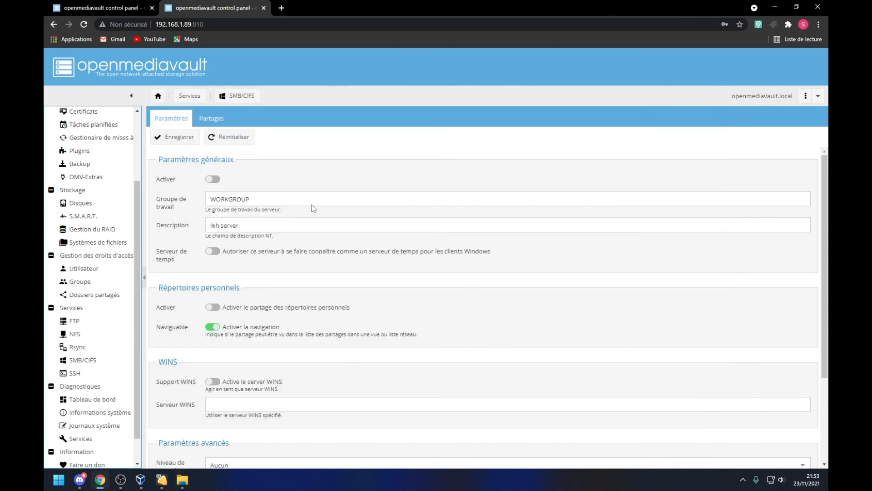
Step: Turn Activer back on under Paramètres, save, and apply the change with Oui
{"action": "left_click", "coordinate": [206, 122]}
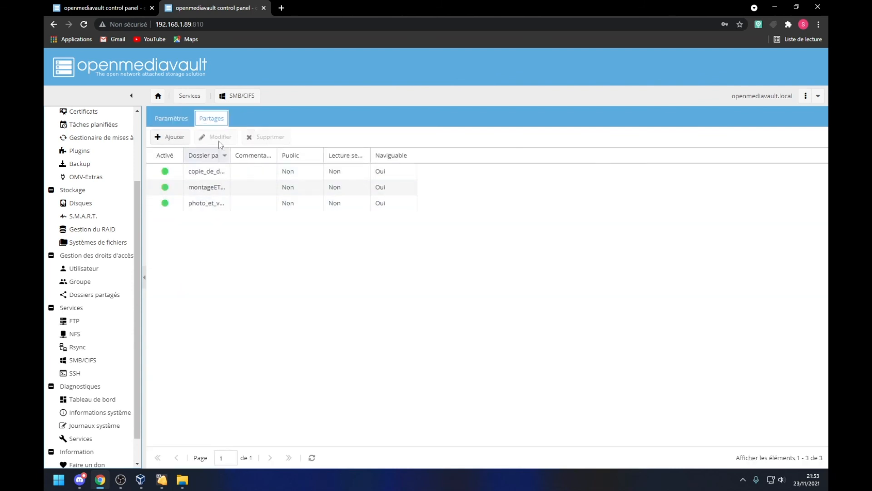
{"action": "left_click", "coordinate": [171, 119]}
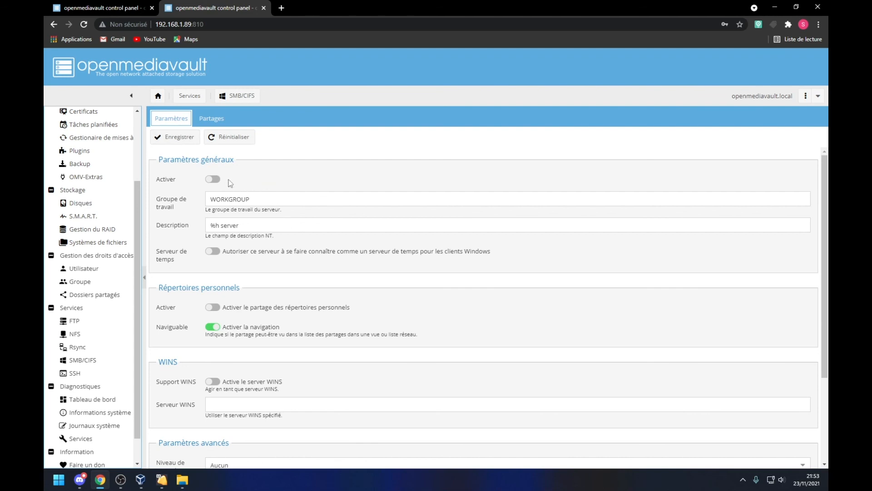
{"action": "left_click", "coordinate": [214, 180]}
{"action": "left_click", "coordinate": [183, 135]}
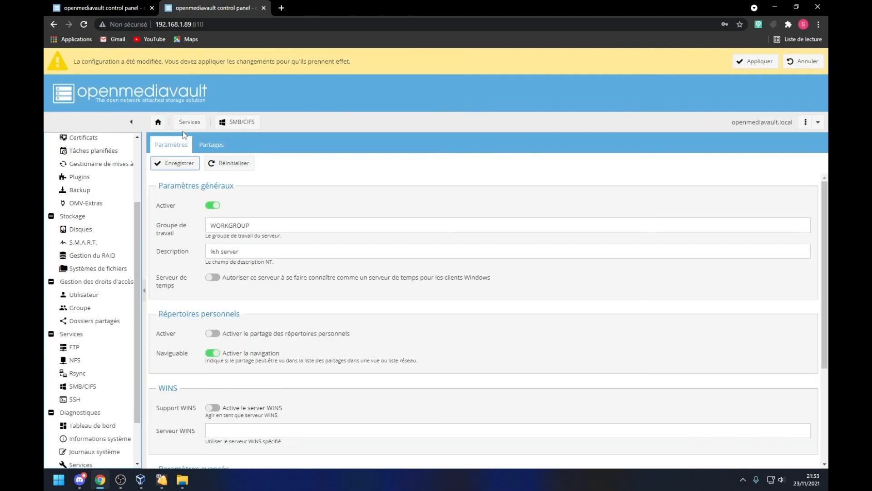
{"action": "left_click", "coordinate": [761, 61]}
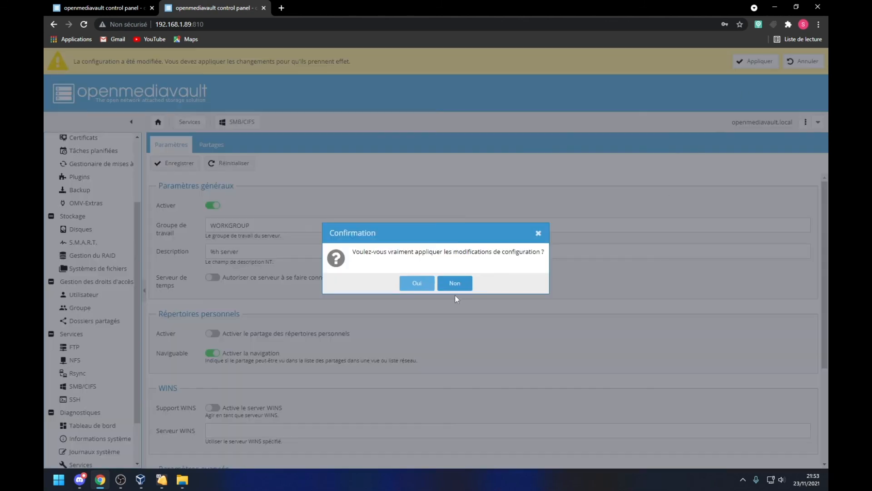
{"action": "left_click", "coordinate": [417, 283]}
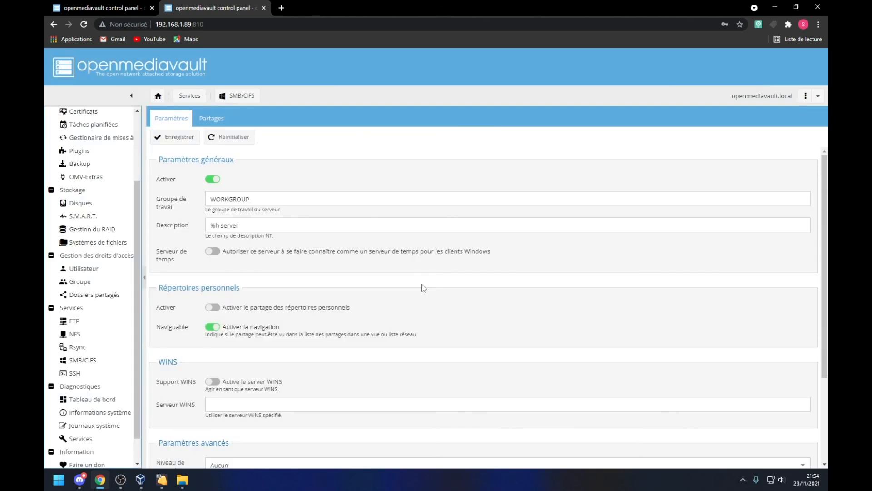
{"action": "left_click", "coordinate": [74, 322]}
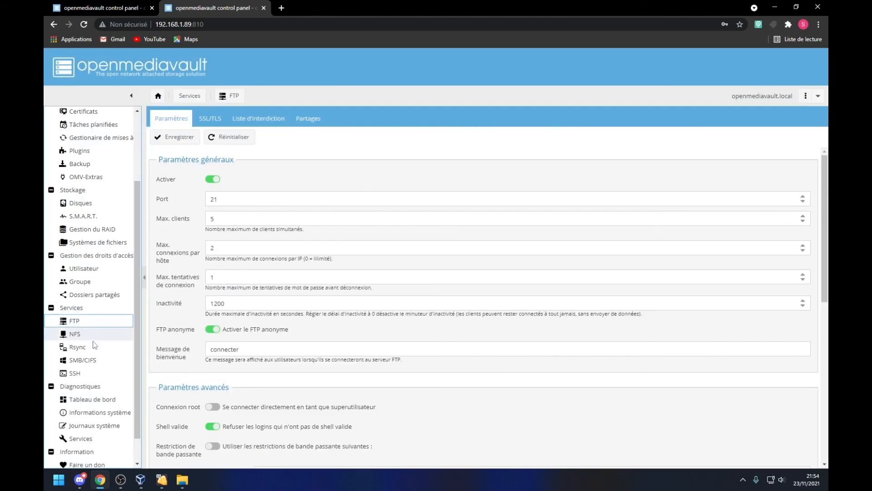
{"action": "left_click", "coordinate": [308, 119]}
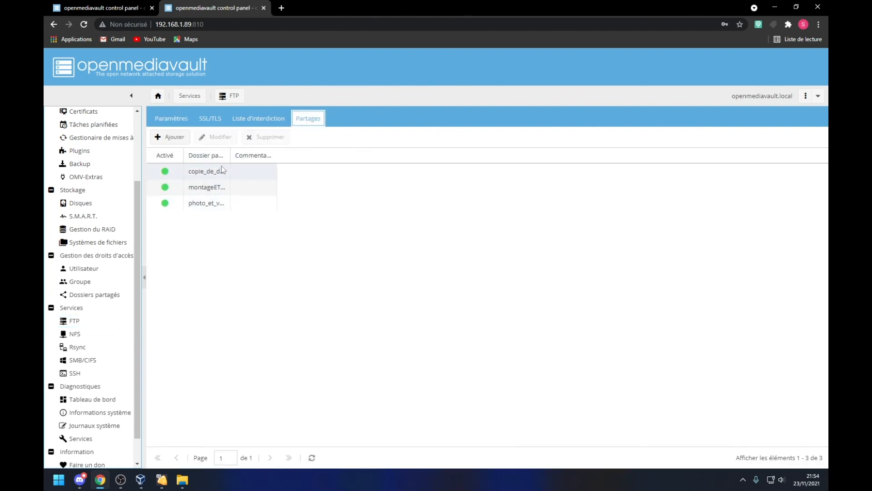
{"action": "left_click", "coordinate": [173, 135]}
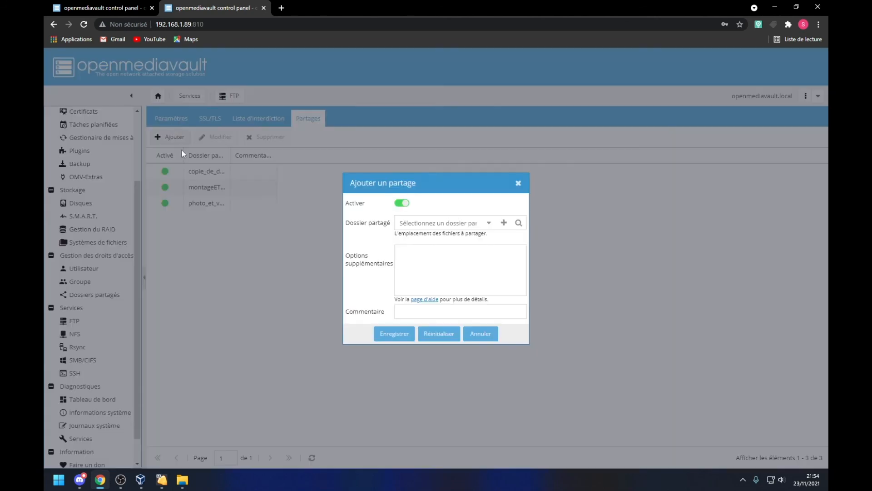
{"action": "left_click", "coordinate": [521, 183]}
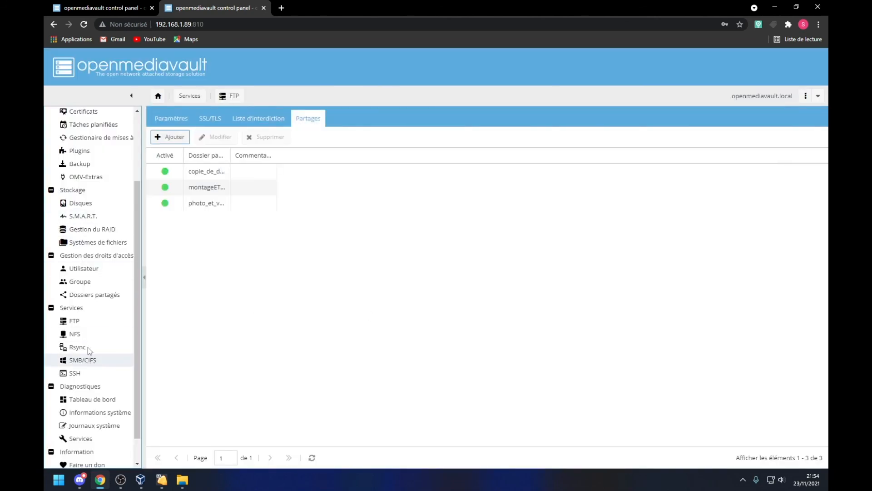
{"action": "left_click", "coordinate": [85, 335]}
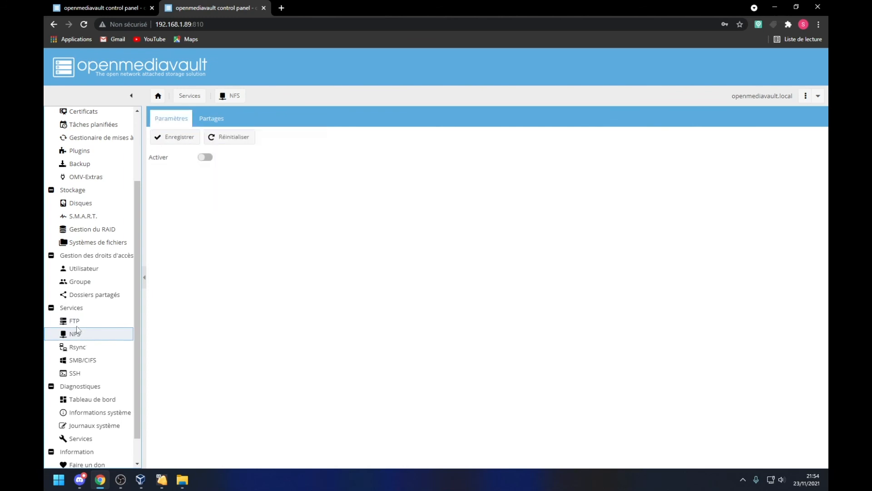
{"action": "left_click", "coordinate": [101, 373]}
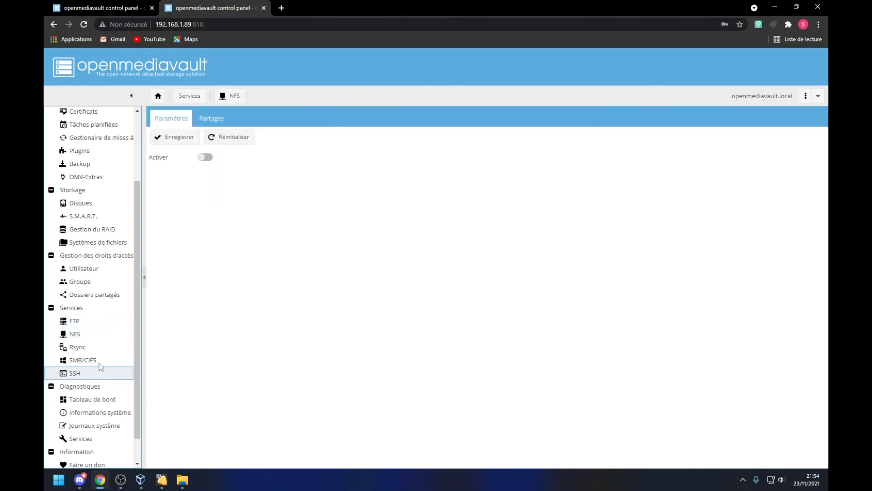
{"action": "left_click", "coordinate": [96, 372]}
{"action": "left_click", "coordinate": [95, 363]}
{"action": "scroll", "coordinate": [107, 436], "scroll_direction": "down", "scroll_amount": 1}
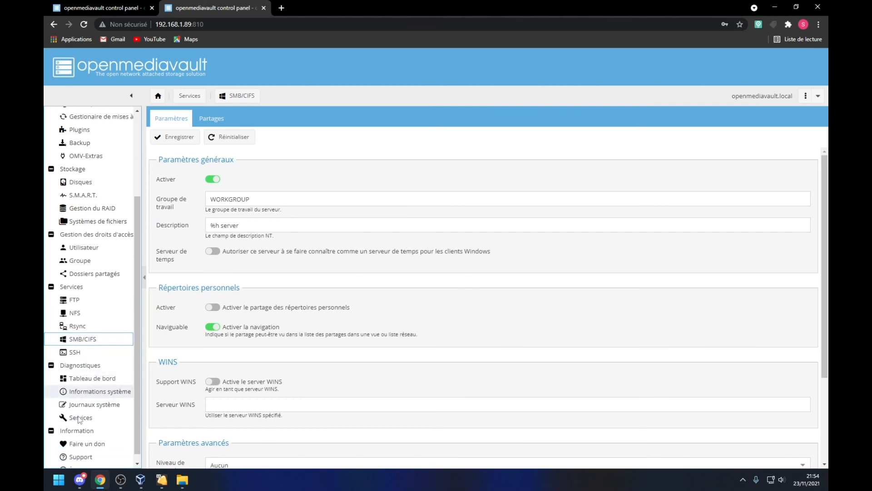
{"action": "scroll", "coordinate": [110, 448], "scroll_direction": "up", "scroll_amount": 4}
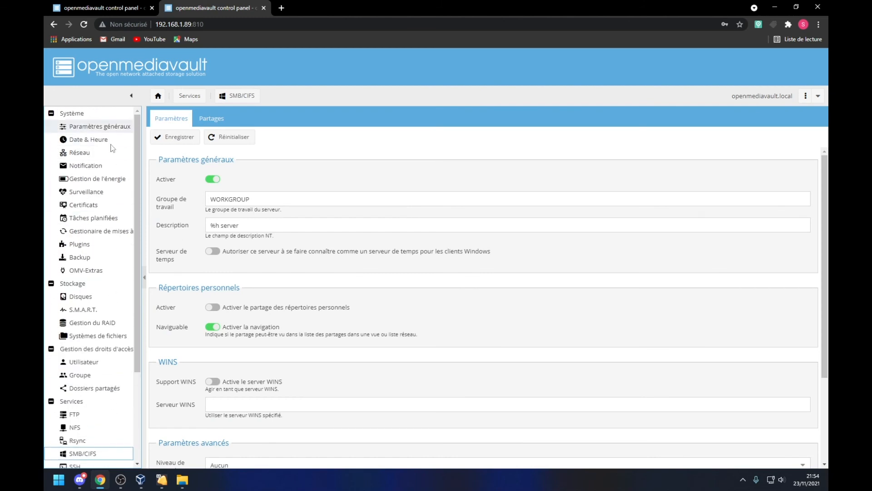
Step: Check S.M.A.R.T. devices (/dev/sda red) and scheduled tests, then open RAID management
{"action": "left_click", "coordinate": [91, 310]}
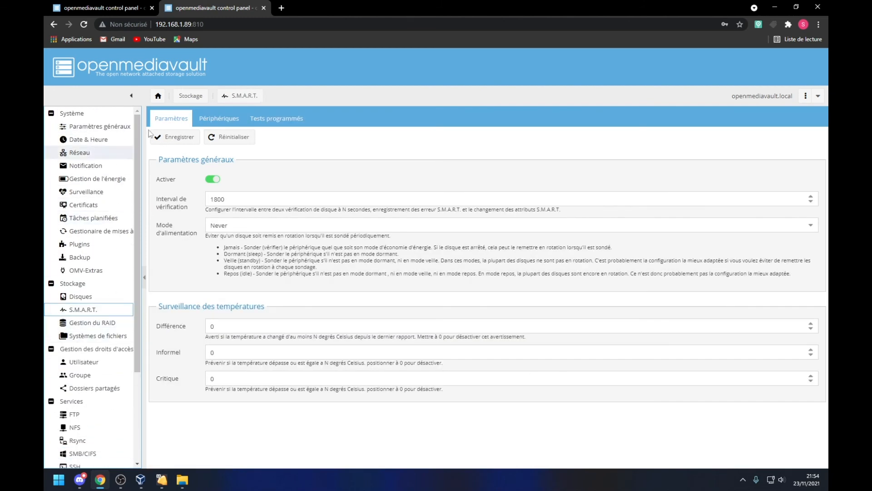
{"action": "left_click", "coordinate": [219, 120]}
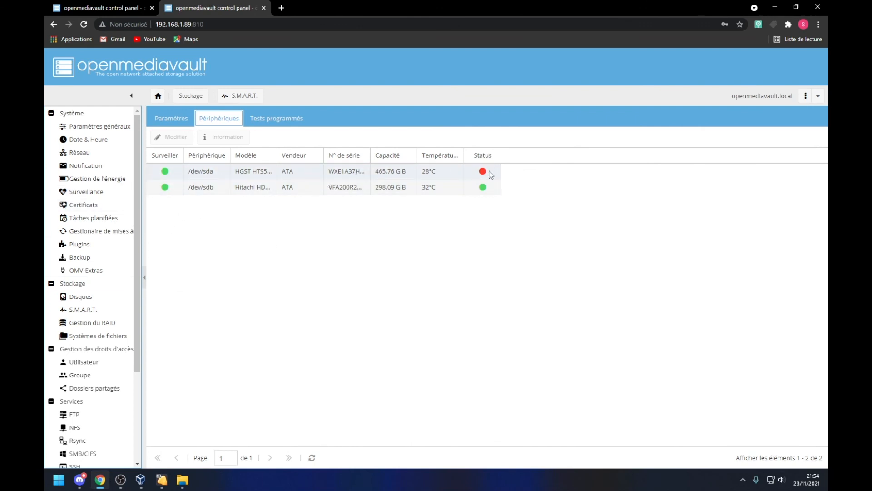
{"action": "mouse_move", "coordinate": [485, 175]}
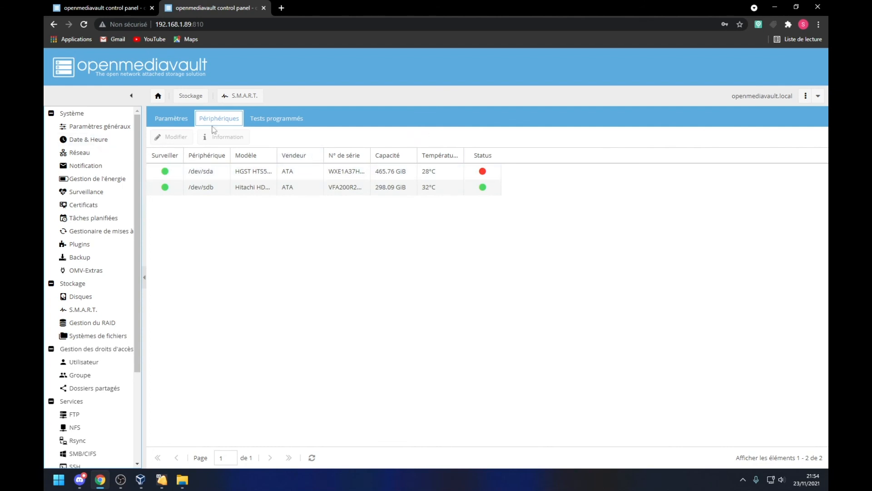
{"action": "left_click", "coordinate": [280, 120]}
{"action": "left_click", "coordinate": [174, 123]}
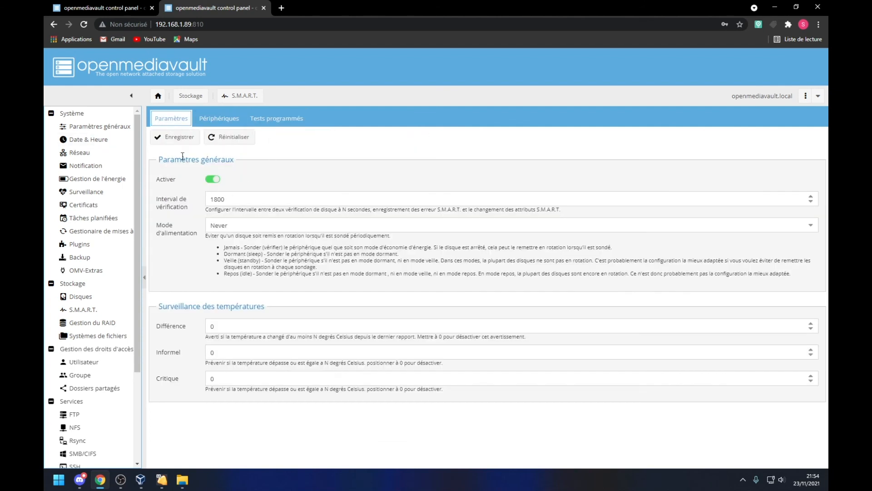
{"action": "left_click", "coordinate": [93, 323]}
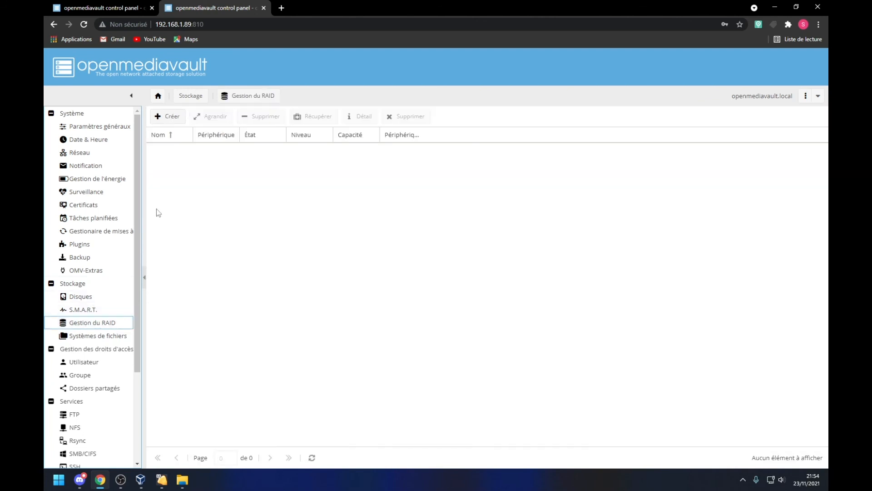
Step: Start and cancel a RAID creation, view user accounts, then open S.M.A.R.T. and Disques
{"action": "left_click", "coordinate": [166, 119]}
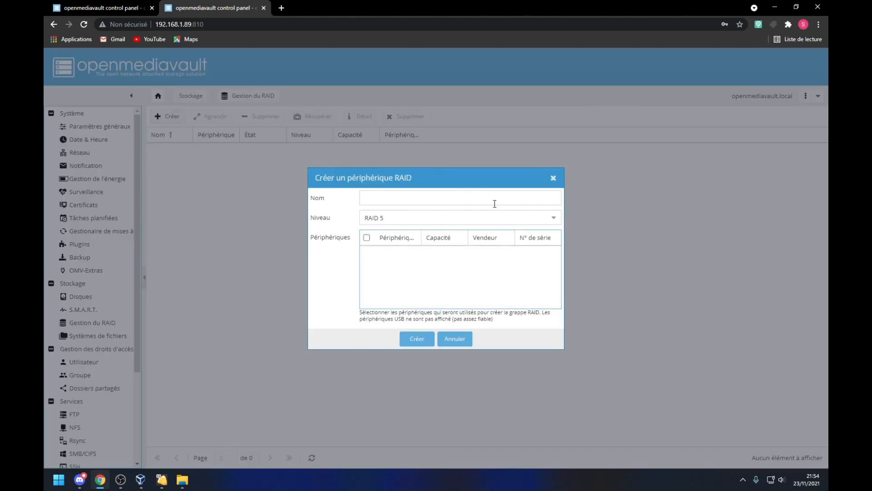
{"action": "left_click", "coordinate": [455, 338]}
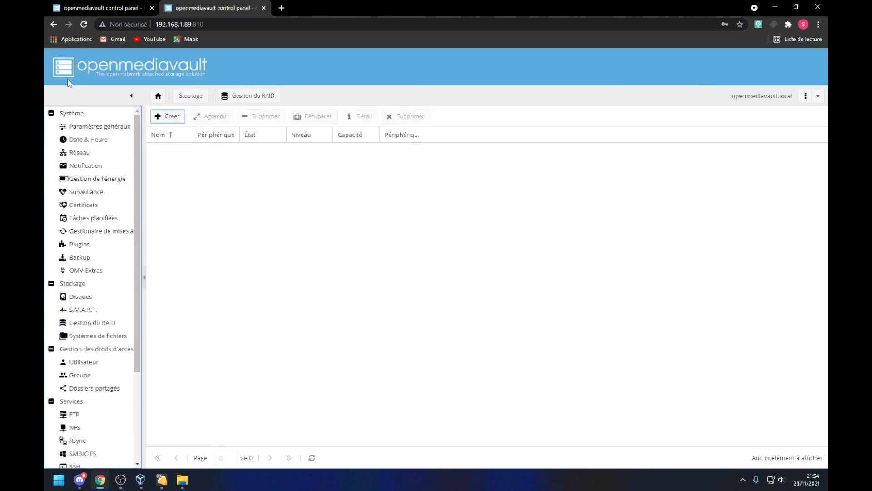
{"action": "scroll", "coordinate": [102, 145], "scroll_direction": "down", "scroll_amount": 3}
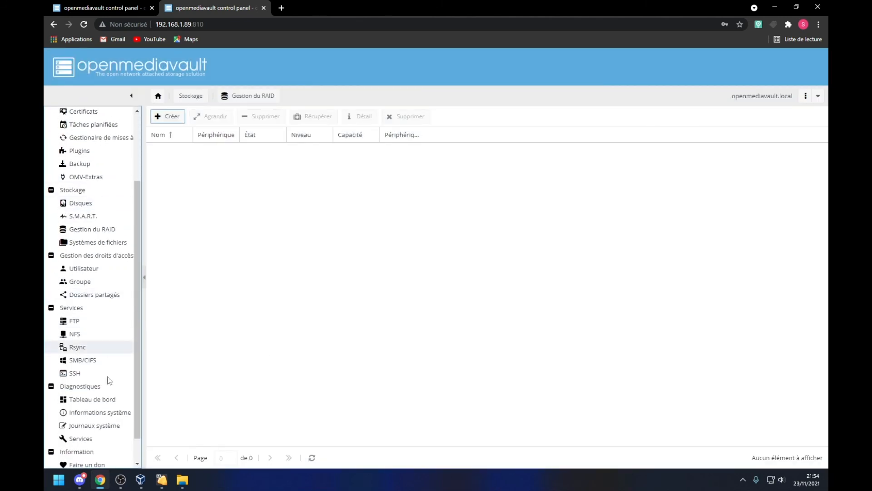
{"action": "left_click", "coordinate": [98, 268]}
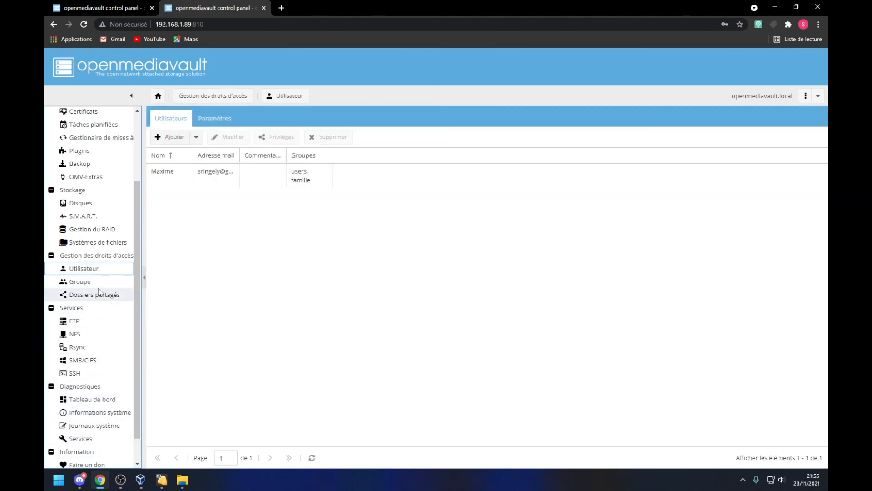
{"action": "scroll", "coordinate": [72, 151], "scroll_direction": "up", "scroll_amount": 2}
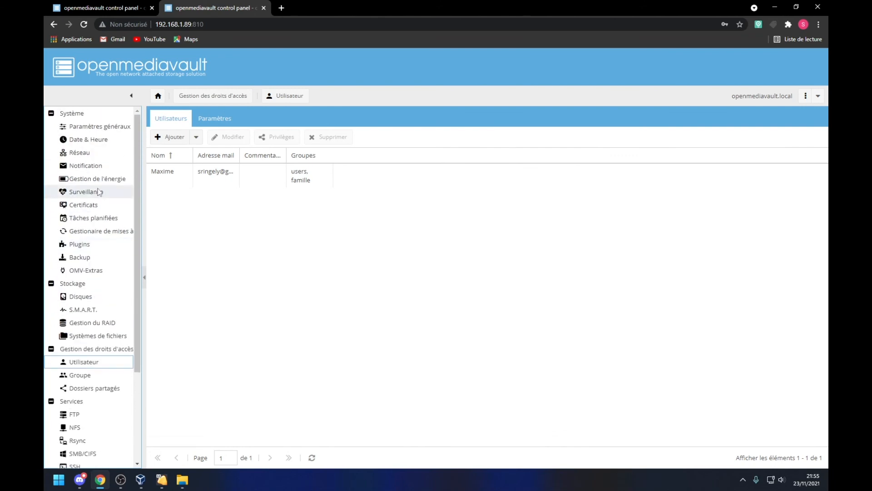
{"action": "left_click", "coordinate": [78, 309]}
{"action": "left_click", "coordinate": [81, 299]}
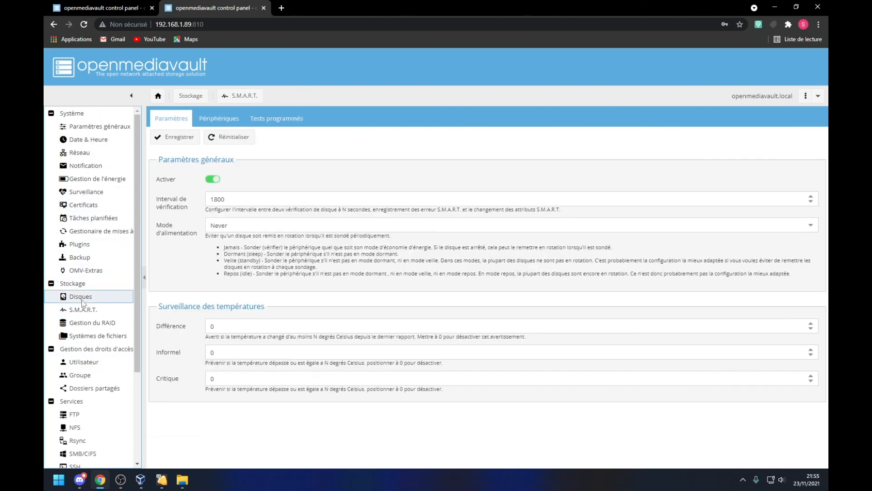